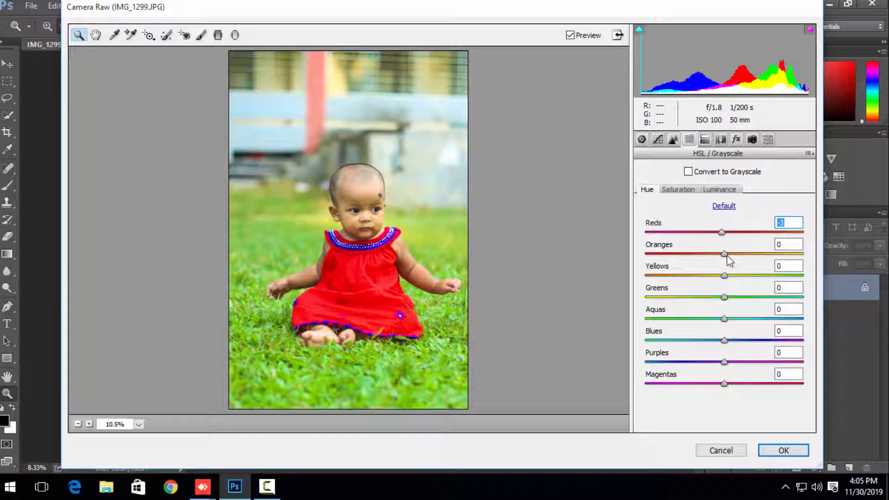
Step: Set the HSL hues to Oranges +15, Yellows -18, Greens +30, Blues -31, Purples +5 and Magentas -3
{"action": "left_click_drag", "start_coordinate": [724, 254], "coordinate": [738, 255]}
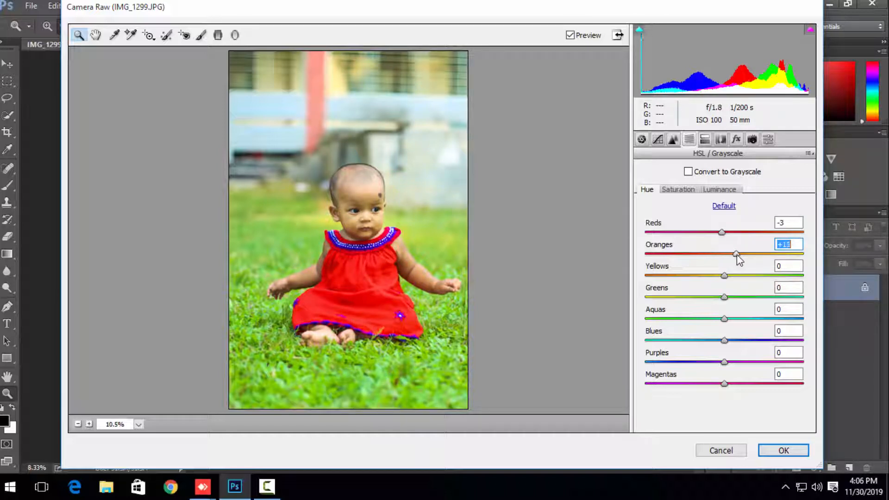
{"action": "left_click", "coordinate": [725, 298]}
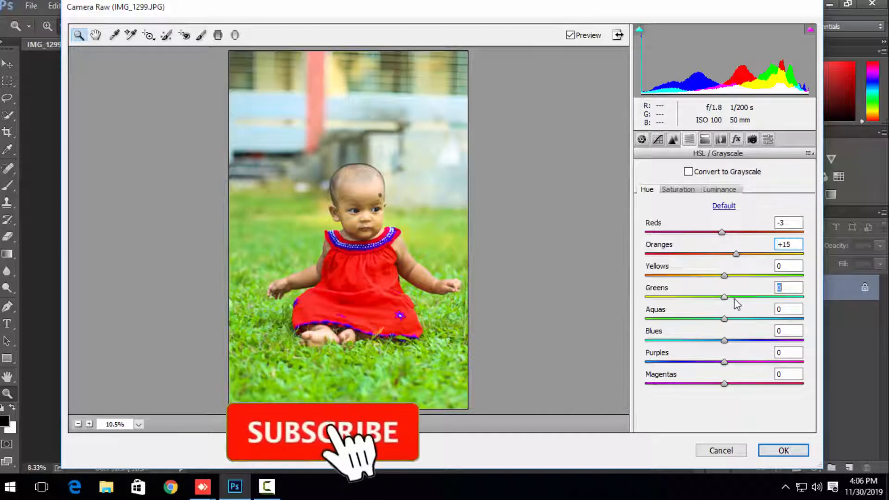
{"action": "left_click_drag", "start_coordinate": [735, 300], "coordinate": [715, 282]}
{"action": "left_click_drag", "start_coordinate": [725, 340], "coordinate": [697, 342]}
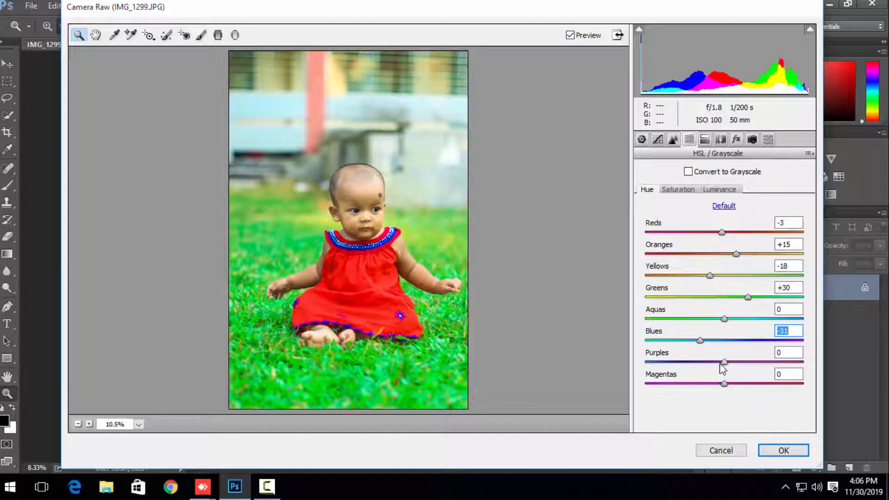
{"action": "mouse_move", "coordinate": [720, 362]}
{"action": "left_mouse_down"}
{"action": "mouse_move", "coordinate": [709, 363]}
{"action": "mouse_move", "coordinate": [734, 366]}
{"action": "left_mouse_up"}
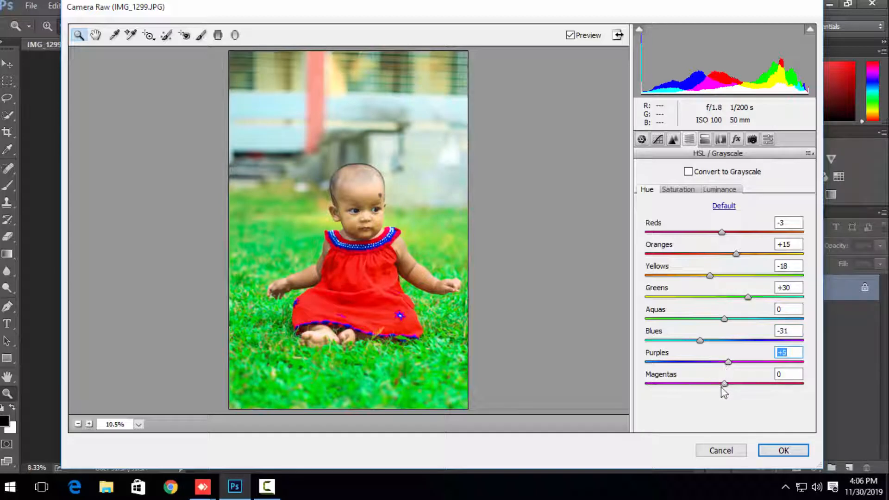
{"action": "left_click_drag", "start_coordinate": [725, 384], "coordinate": [713, 384]}
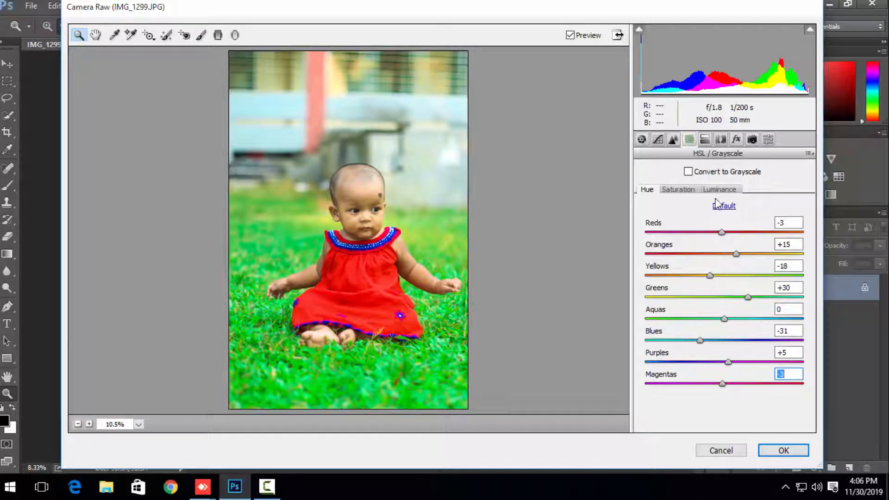
Step: Set the HSL saturation to Reds +8, Oranges -23 and Greens +20, and adjust the Aquas through Magentas range
{"action": "left_click", "coordinate": [678, 190]}
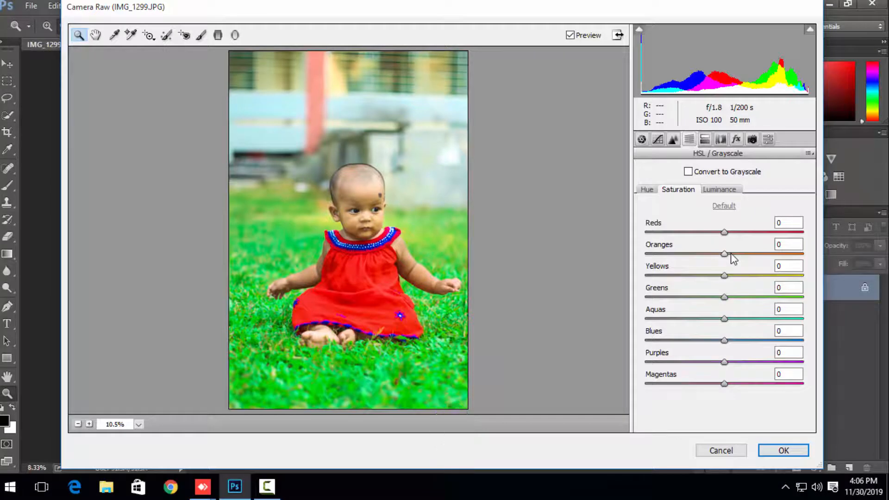
{"action": "left_click_drag", "start_coordinate": [725, 253], "coordinate": [711, 267]}
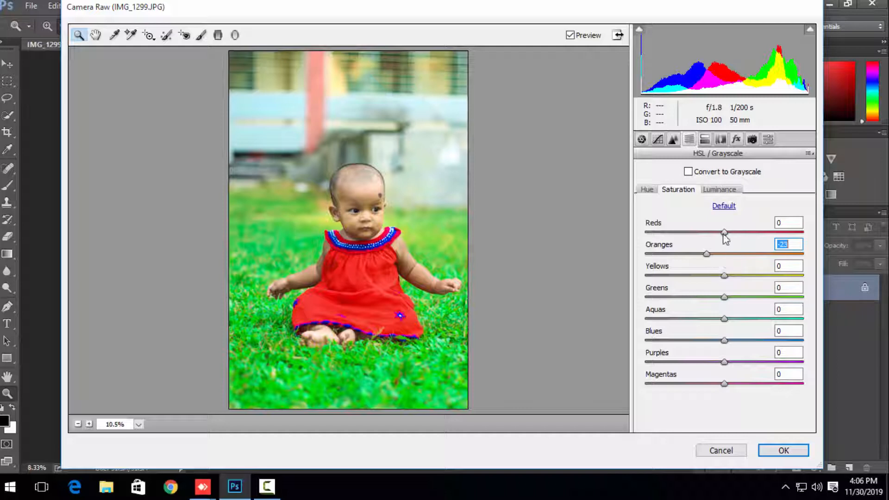
{"action": "mouse_move", "coordinate": [723, 234]}
{"action": "left_mouse_down"}
{"action": "mouse_move", "coordinate": [716, 238]}
{"action": "mouse_move", "coordinate": [729, 238]}
{"action": "left_mouse_up"}
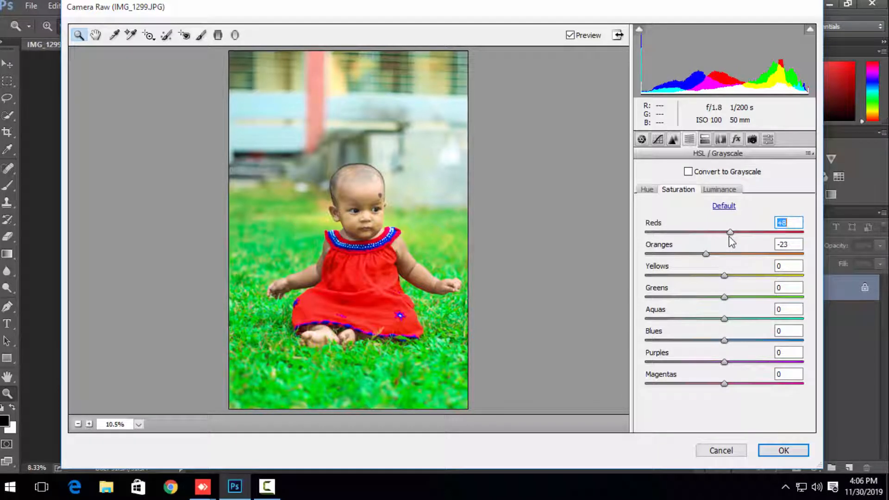
{"action": "left_click_drag", "start_coordinate": [725, 299], "coordinate": [742, 305]}
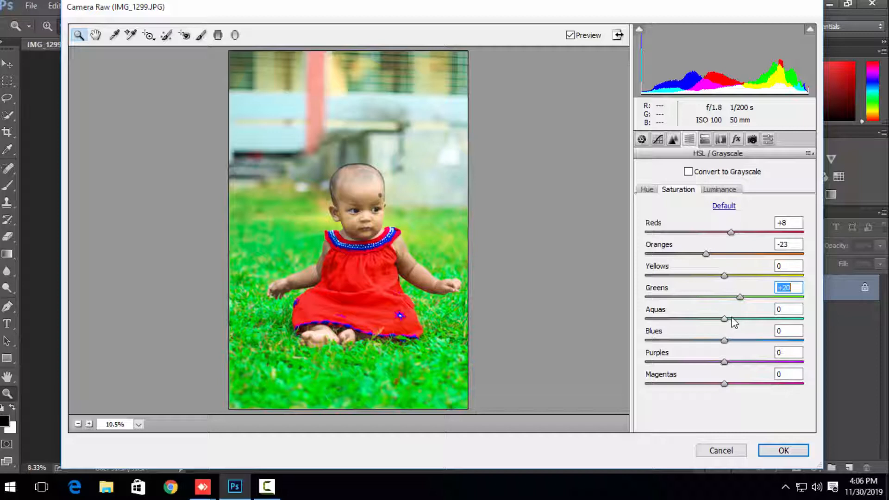
{"action": "left_click_drag", "start_coordinate": [734, 320], "coordinate": [740, 386]}
Step: Set the luminance to Yellows +36, Greens -6, Aquas -8, Blues +21, Purples -21 and Magentas +34, and apply the Camera Raw adjustments
{"action": "left_click", "coordinate": [722, 190]}
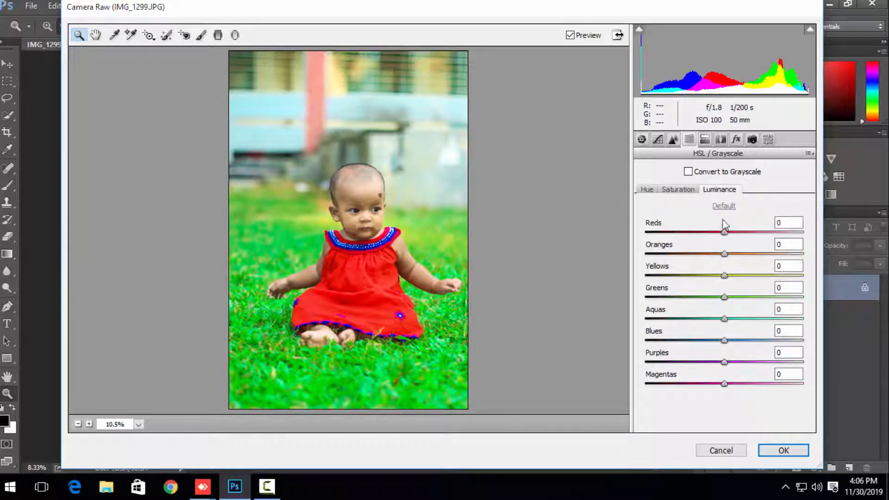
{"action": "left_click_drag", "start_coordinate": [730, 298], "coordinate": [751, 290]}
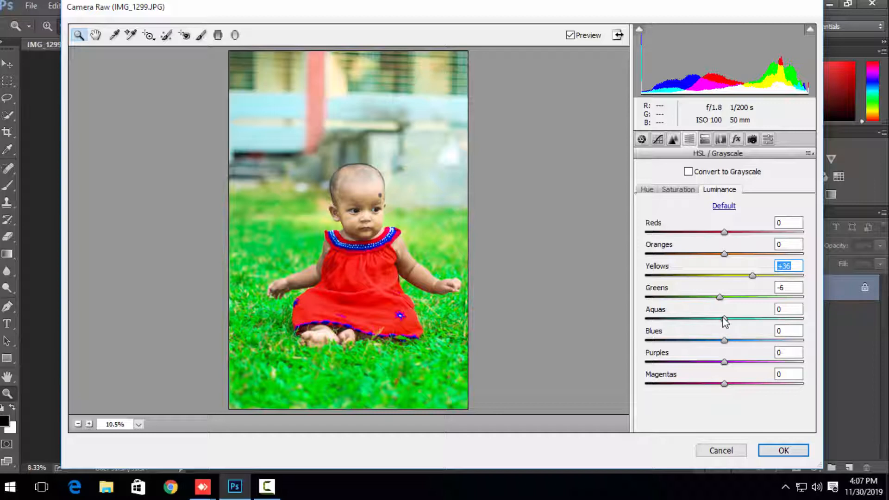
{"action": "left_click_drag", "start_coordinate": [718, 318], "coordinate": [752, 389]}
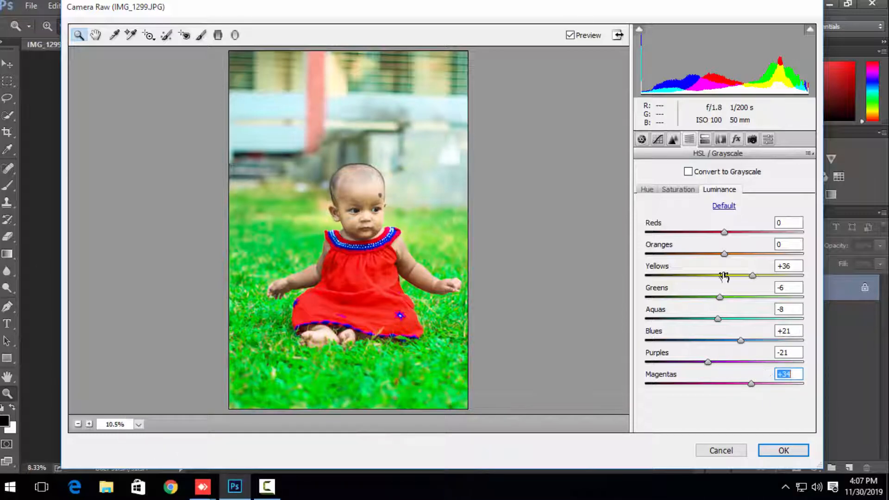
{"action": "left_click", "coordinate": [784, 451]}
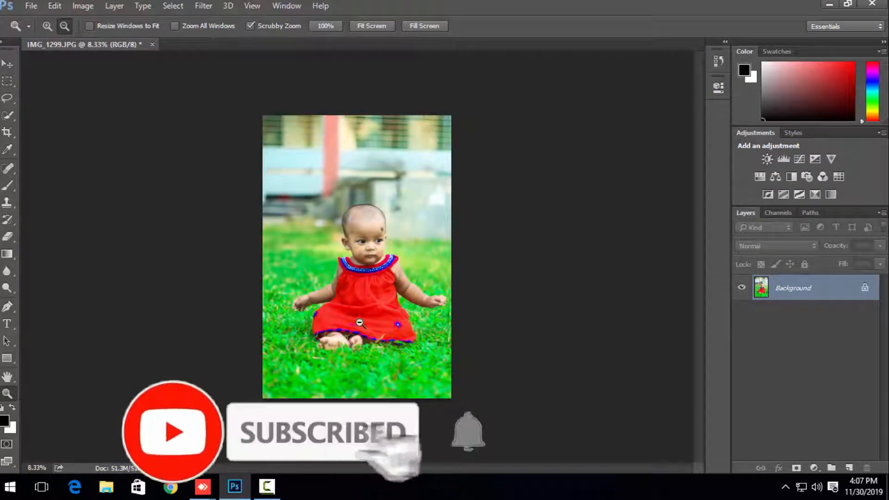
Step: Examine the colour-corrected photo as a whole and close up around the baby's head
{"action": "key", "text": "ctrl+minus"}
{"action": "key", "text": "ctrl+minus"}
{"action": "left_click", "coordinate": [48, 27]}
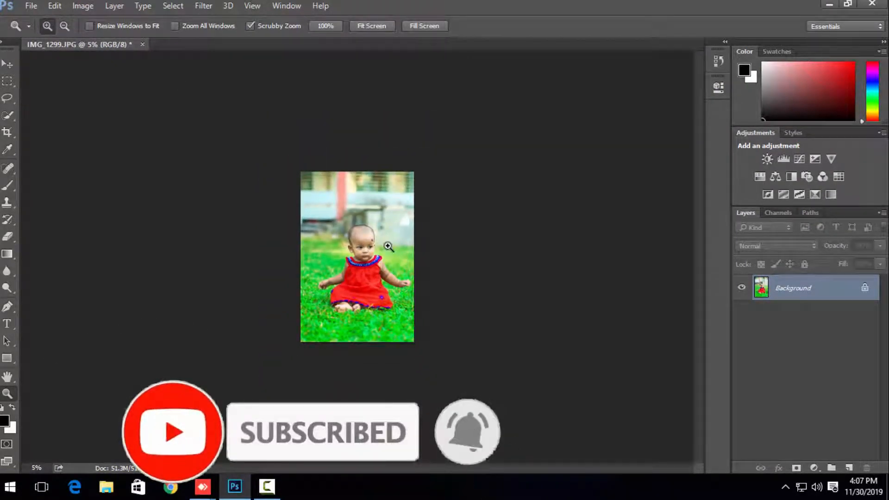
{"action": "left_click", "coordinate": [389, 246]}
{"action": "left_click", "coordinate": [389, 245]}
{"action": "left_click", "coordinate": [389, 246]}
{"action": "left_click", "coordinate": [389, 246]}
{"action": "left_click", "coordinate": [389, 246]}
{"action": "left_click", "coordinate": [389, 246]}
{"action": "left_click_drag", "start_coordinate": [348, 210], "coordinate": [407, 282]}
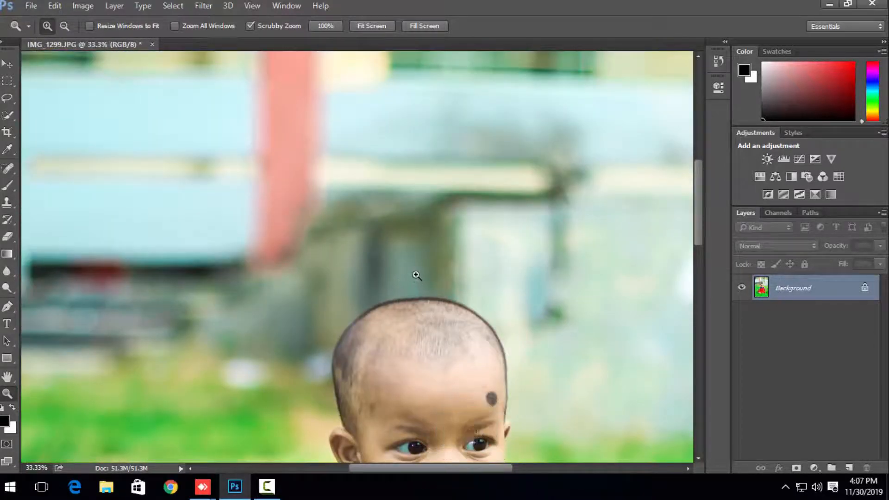
{"action": "left_click", "coordinate": [417, 275], "text": "alt"}
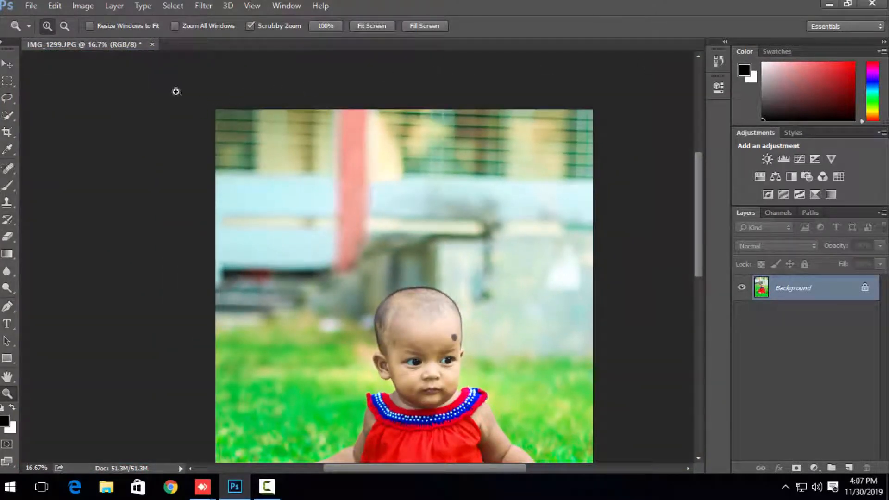
Step: Place the desktop image photoplus (6) on the baby photo as a new layer, and delete that layer again
{"action": "left_click", "coordinate": [828, 5]}
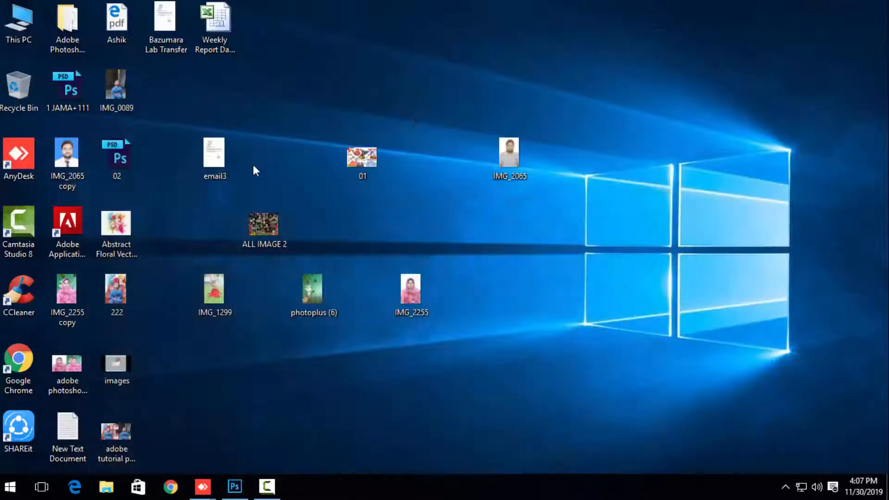
{"action": "right_click", "coordinate": [303, 88]}
{"action": "left_click", "coordinate": [326, 126]}
{"action": "left_click_drag", "start_coordinate": [315, 290], "coordinate": [235, 240]}
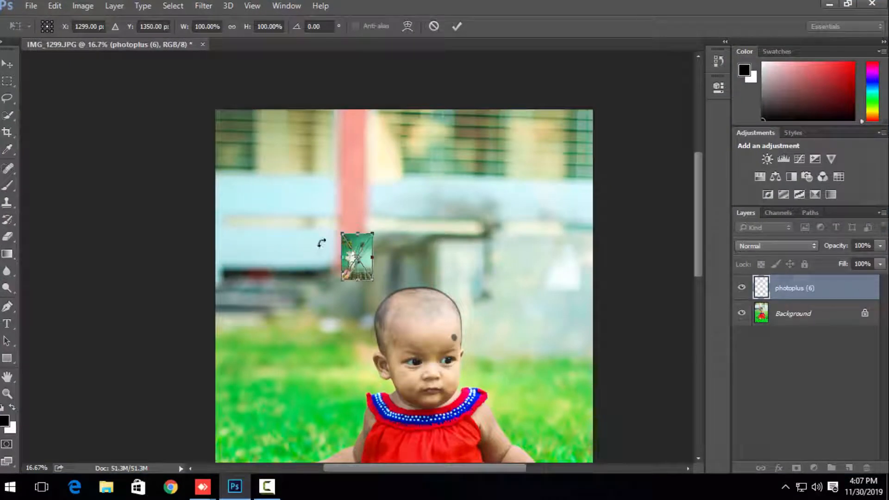
{"action": "key", "text": "Return"}
{"action": "left_click", "coordinate": [358, 262]}
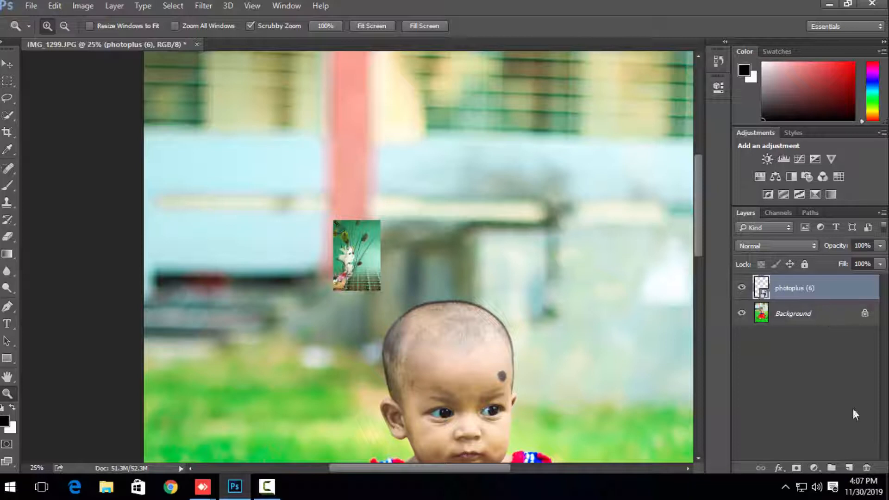
{"action": "left_click", "coordinate": [866, 468]}
{"action": "left_click", "coordinate": [417, 184]}
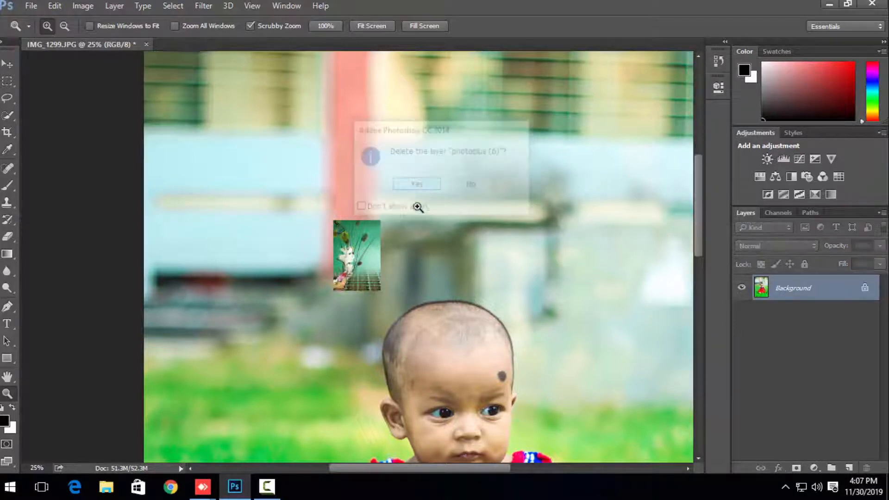
Step: Inspect the skin on the baby's face close up for creases and marks
{"action": "scroll", "coordinate": [450, 289], "scroll_direction": "down", "scroll_amount": 5}
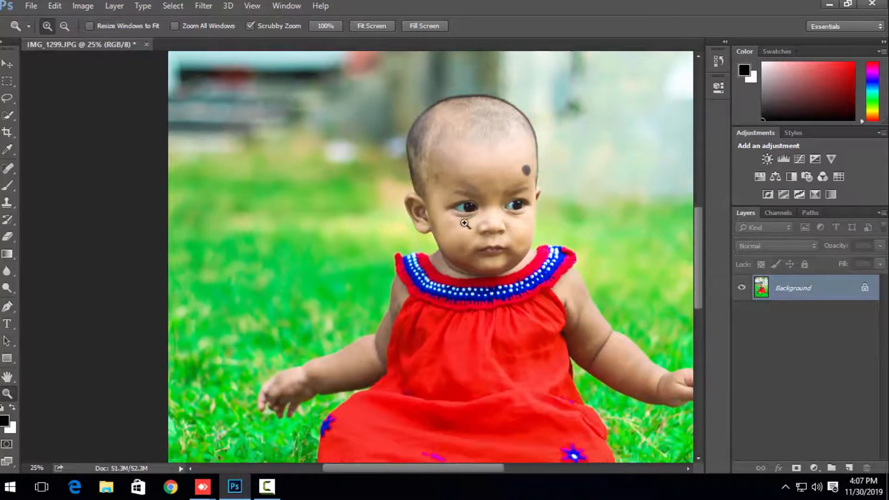
{"action": "key", "text": "p"}
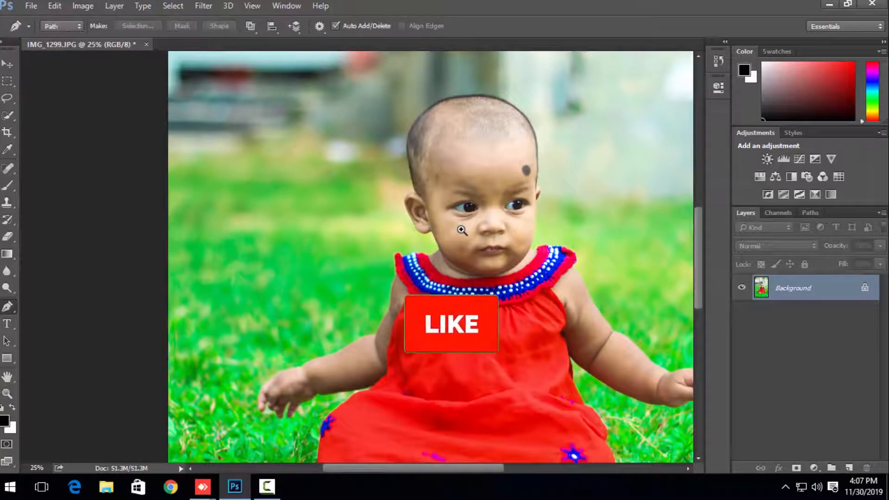
{"action": "scroll", "coordinate": [461, 230], "scroll_direction": "up", "scroll_amount": 4}
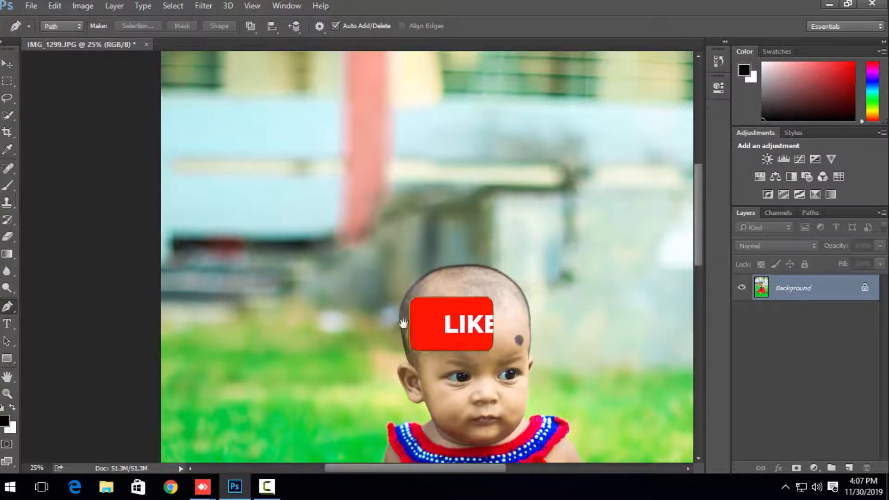
{"action": "left_click", "coordinate": [7, 394]}
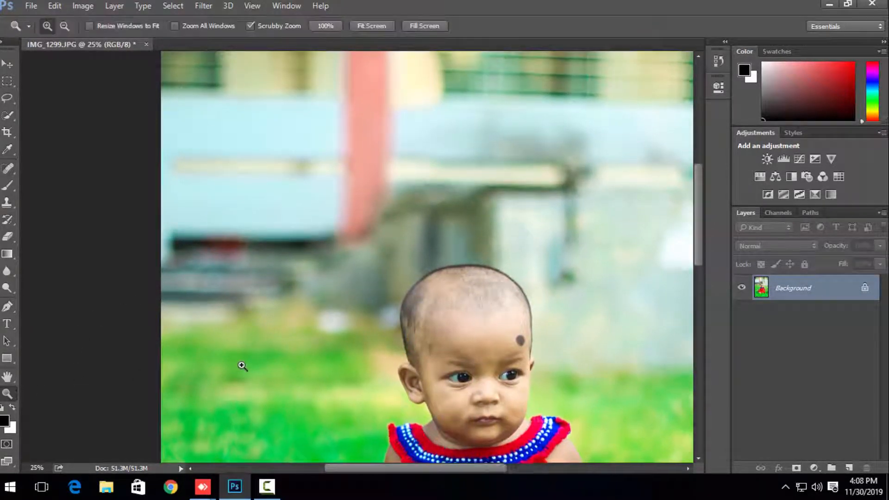
{"action": "left_click", "coordinate": [242, 366]}
{"action": "left_click_drag", "start_coordinate": [218, 338], "coordinate": [185, 227]}
{"action": "left_click_drag", "start_coordinate": [297, 300], "coordinate": [273, 314]}
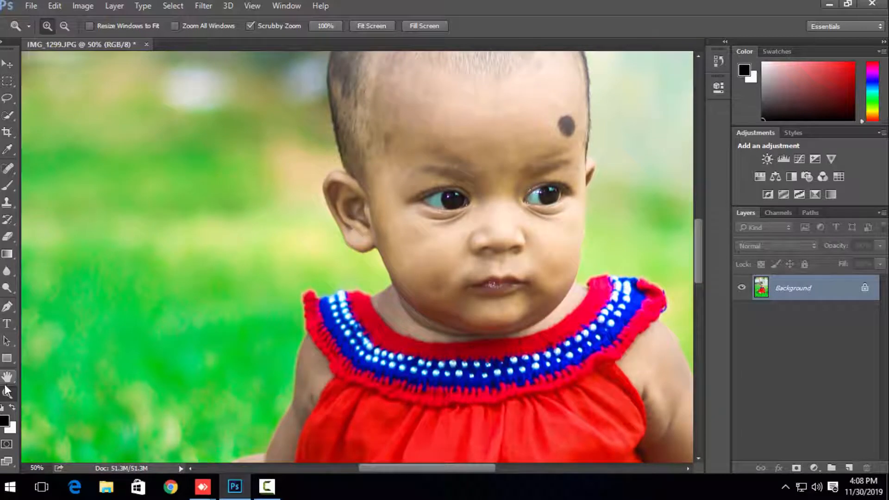
{"action": "left_click", "coordinate": [438, 348]}
{"action": "left_click_drag", "start_coordinate": [434, 308], "coordinate": [352, 345]}
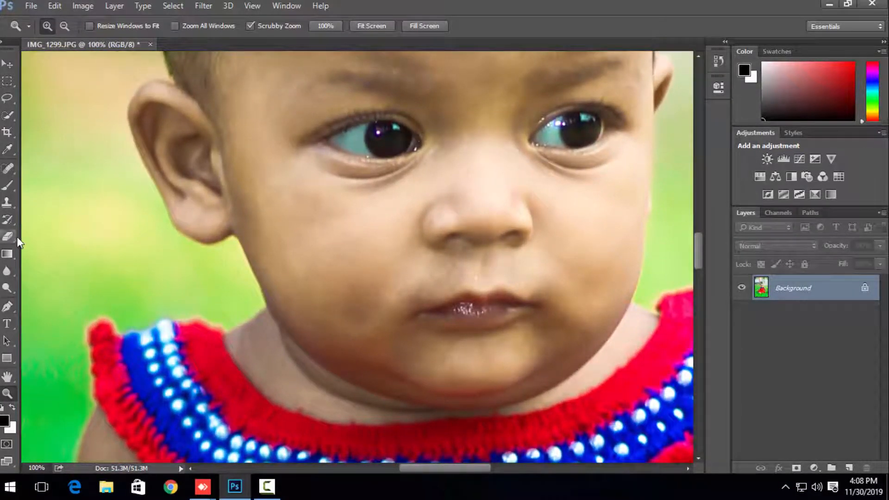
Step: Heal the crease under the eye nearest the visible ear with a 19 px Spot Healing Brush, suppressing the tool's sampling notice
{"action": "left_click", "coordinate": [8, 168]}
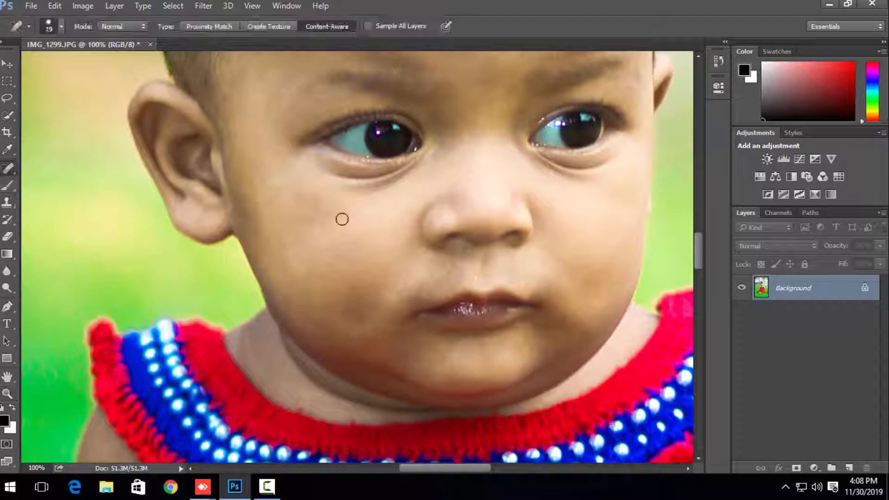
{"action": "left_click", "coordinate": [352, 208]}
{"action": "left_click", "coordinate": [419, 199]}
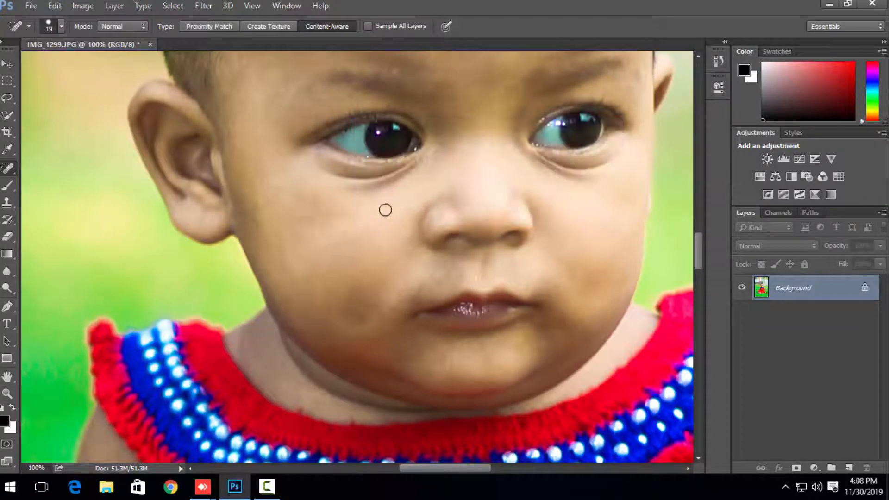
{"action": "left_click", "coordinate": [370, 216]}
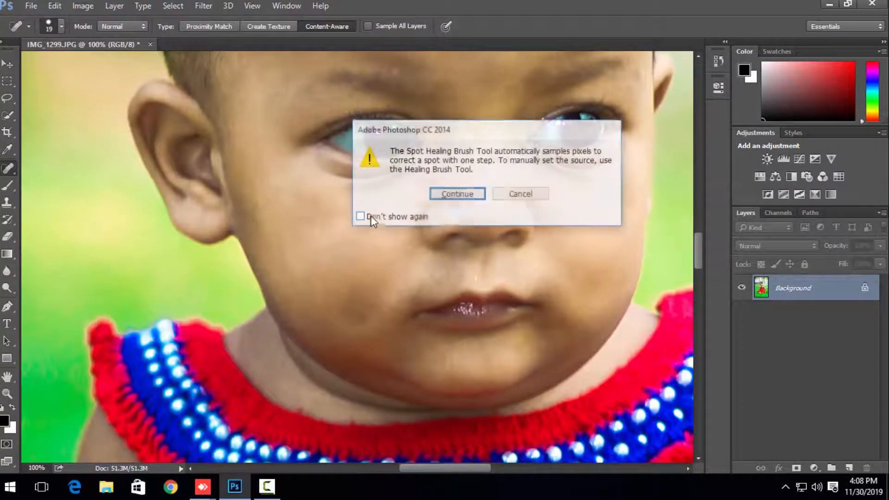
{"action": "left_click", "coordinate": [402, 217]}
{"action": "left_click", "coordinate": [455, 195]}
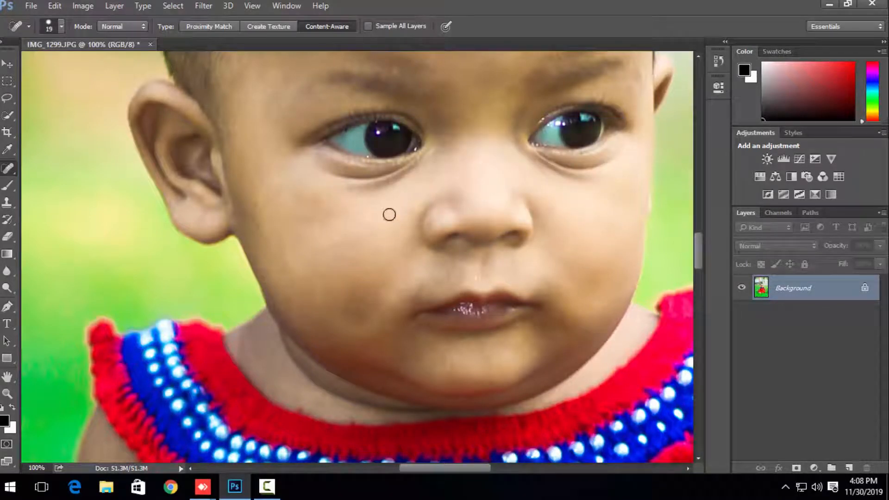
{"action": "mouse_move", "coordinate": [382, 185]}
{"action": "left_mouse_down"}
{"action": "mouse_move", "coordinate": [353, 194]}
{"action": "mouse_move", "coordinate": [408, 169]}
{"action": "mouse_move", "coordinate": [373, 181]}
{"action": "left_mouse_up"}
{"action": "left_click_drag", "start_coordinate": [362, 180], "coordinate": [356, 183]}
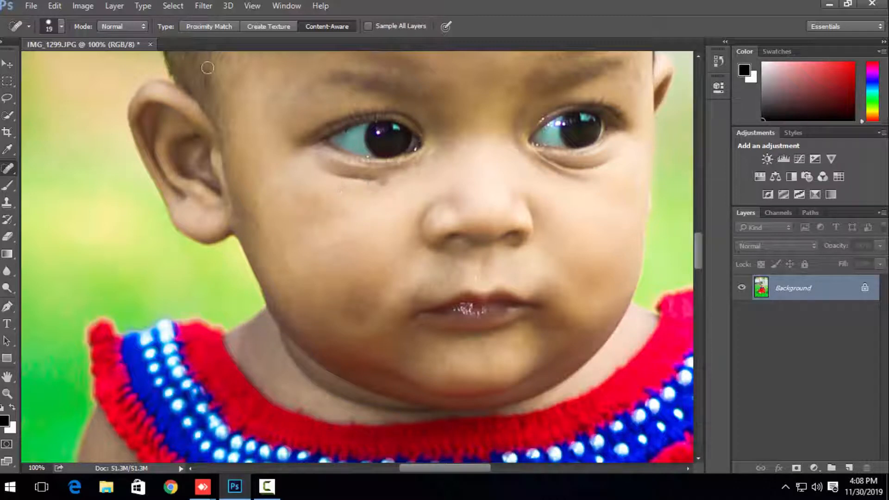
Step: Set the Spot Healing Brush size to 40 px and heal the crease under the baby's other eye
{"action": "right_click", "coordinate": [303, 188]}
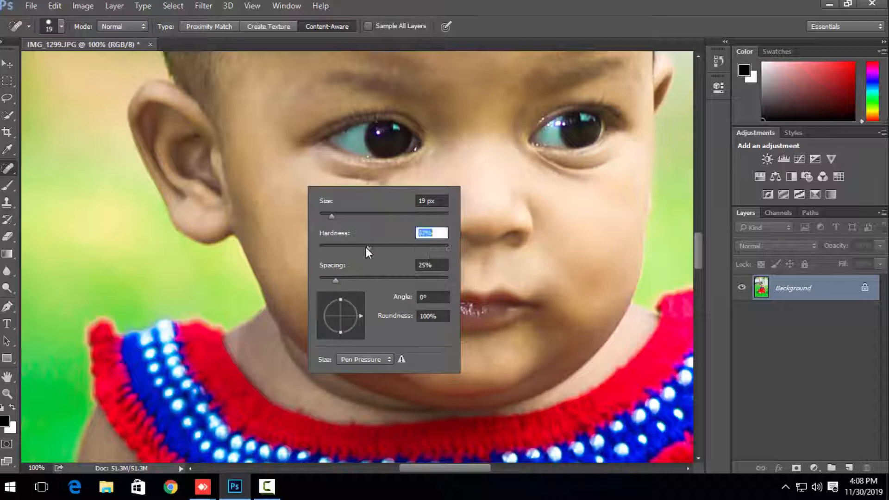
{"action": "left_click", "coordinate": [540, 197]}
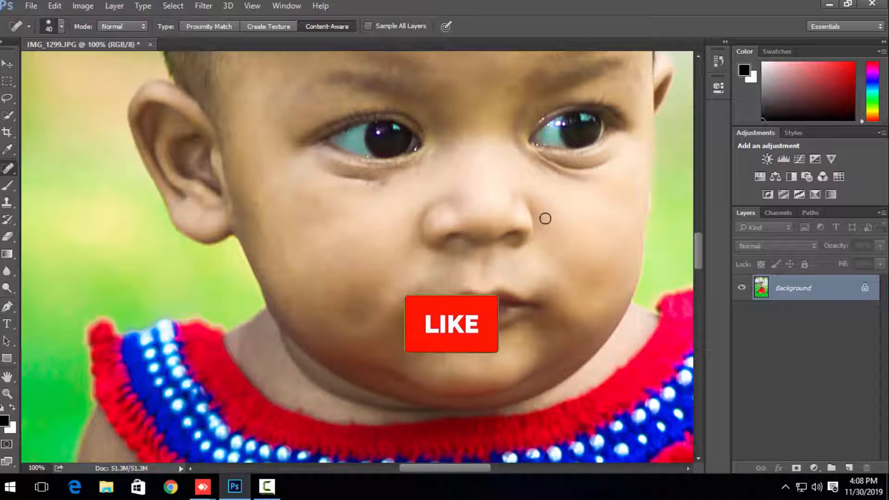
{"action": "mouse_move", "coordinate": [601, 179]}
{"action": "left_mouse_down"}
{"action": "mouse_move", "coordinate": [544, 168]}
{"action": "mouse_move", "coordinate": [591, 173]}
{"action": "left_mouse_up"}
{"action": "left_click_drag", "start_coordinate": [596, 174], "coordinate": [609, 168]}
{"action": "left_click_drag", "start_coordinate": [600, 170], "coordinate": [507, 163]}
{"action": "key", "text": "space"}
{"action": "left_click_drag", "start_coordinate": [352, 215], "coordinate": [417, 206]}
{"action": "left_click_drag", "start_coordinate": [421, 203], "coordinate": [428, 207]}
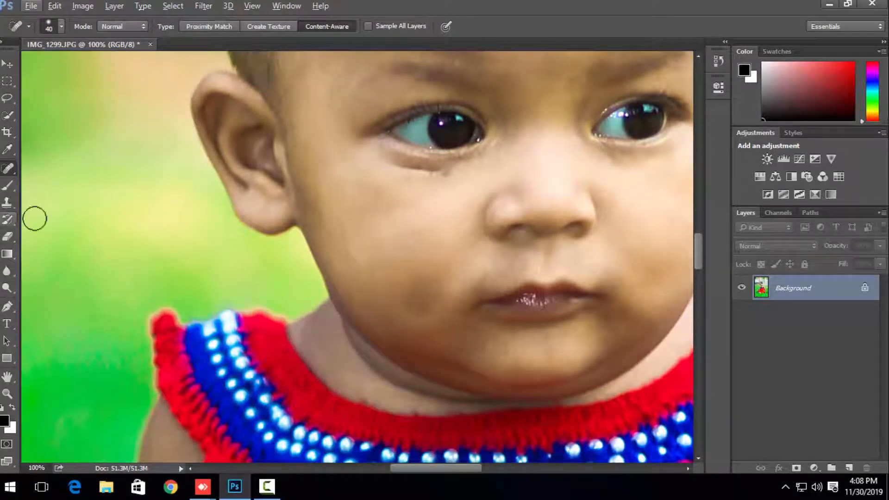
Step: Clone skin over the crease under the eye nearest the visible ear with a 21 px Clone Stamp
{"action": "left_click", "coordinate": [7, 186]}
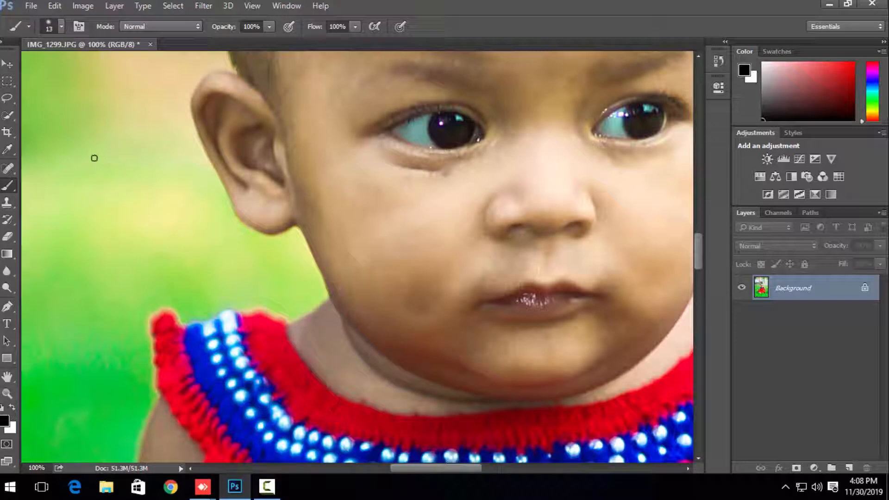
{"action": "left_click", "coordinate": [8, 169]}
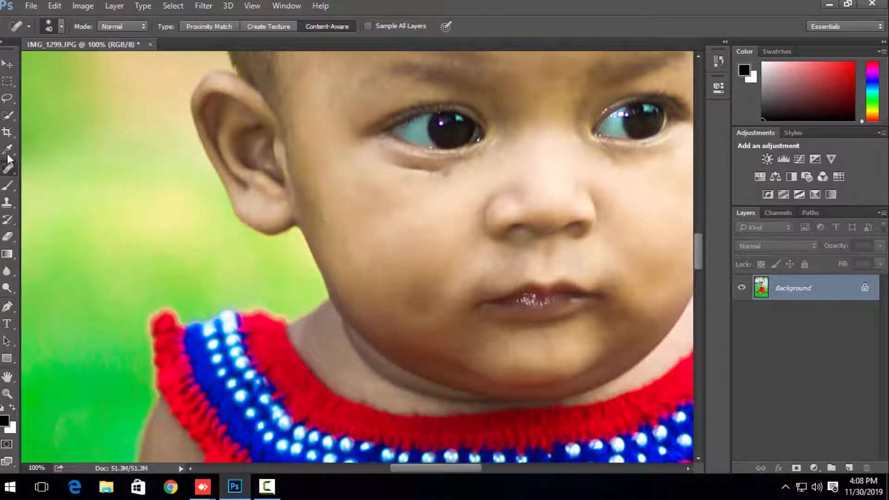
{"action": "left_click", "coordinate": [8, 204]}
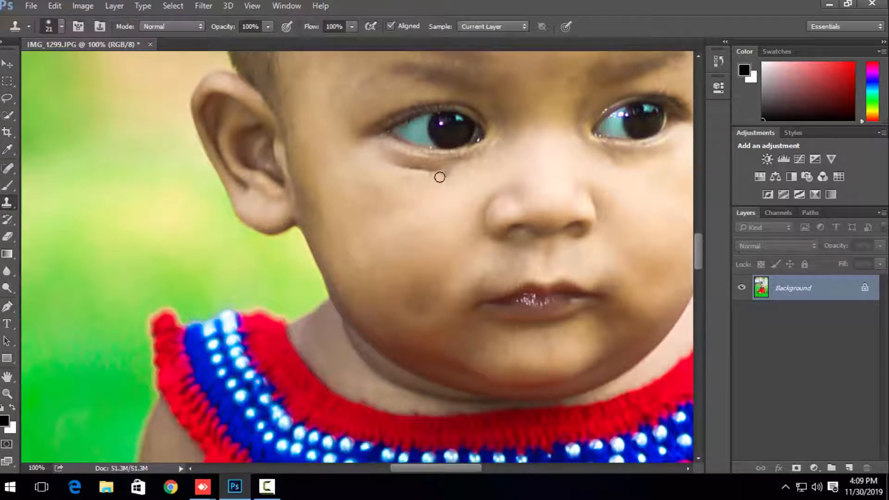
{"action": "left_click_drag", "start_coordinate": [426, 173], "coordinate": [411, 170]}
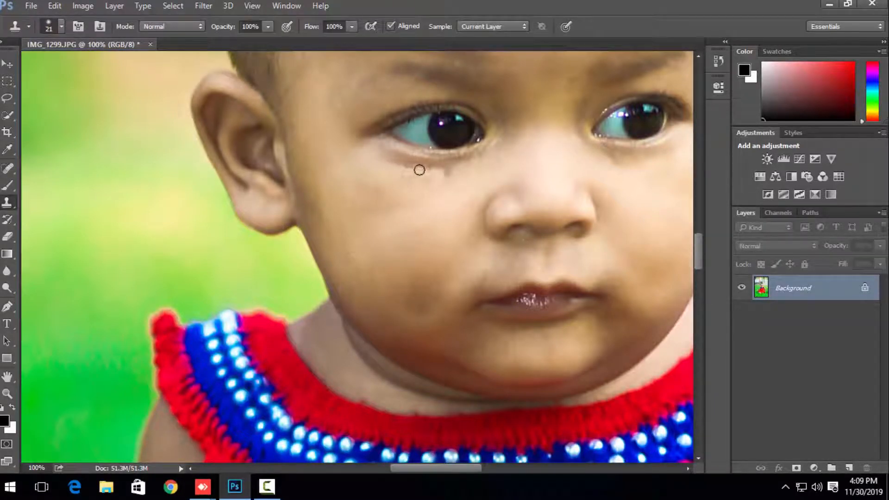
Step: Set the Clone Stamp to 68% flow, 64% opacity and 40 px, and clone cheek skin over the remaining crease under that eye
{"action": "left_click", "coordinate": [343, 26]}
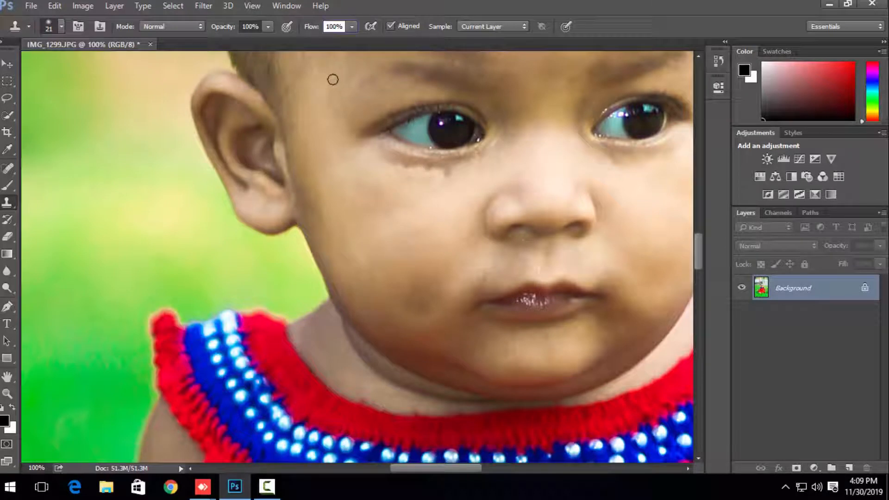
{"action": "left_click", "coordinate": [352, 27]}
{"action": "left_click_drag", "start_coordinate": [351, 41], "coordinate": [329, 47]}
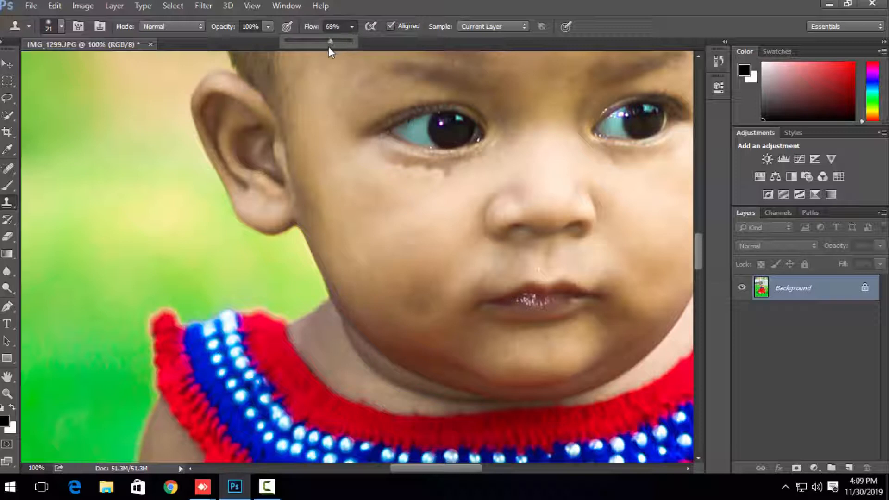
{"action": "left_click", "coordinate": [267, 27]}
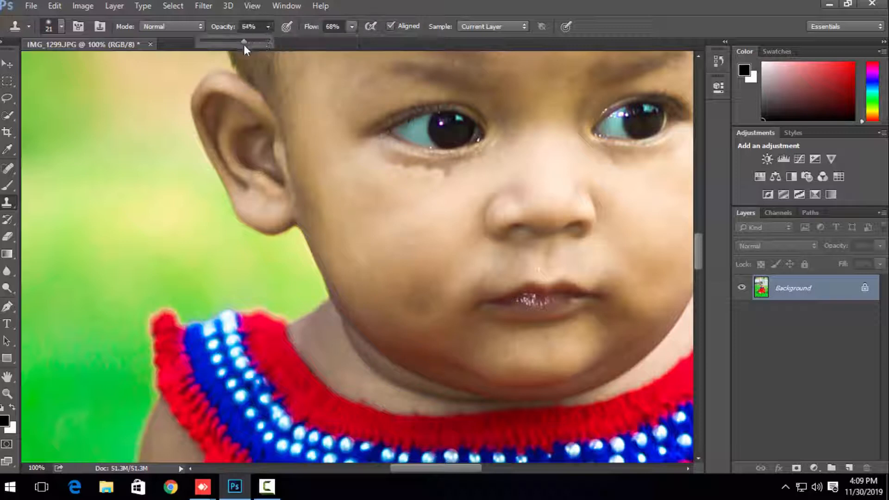
{"action": "key", "text": "bracketright"}
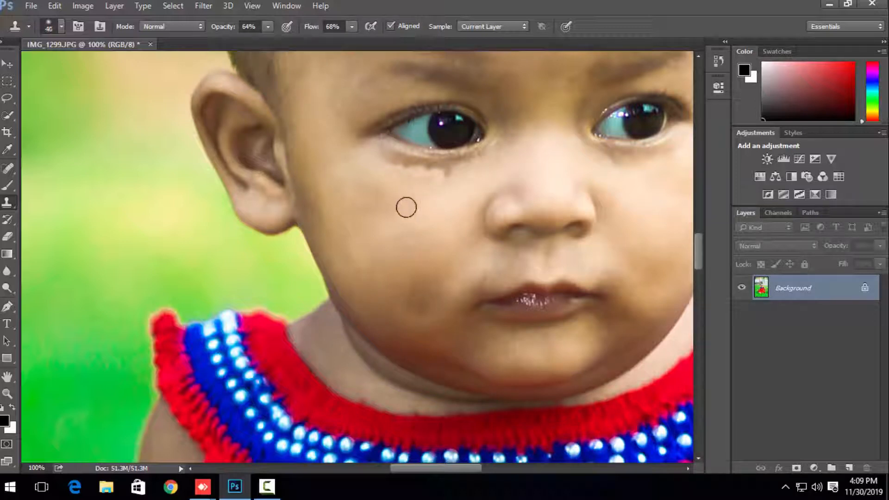
{"action": "left_click", "coordinate": [435, 207], "text": "alt"}
{"action": "left_click", "coordinate": [447, 178]}
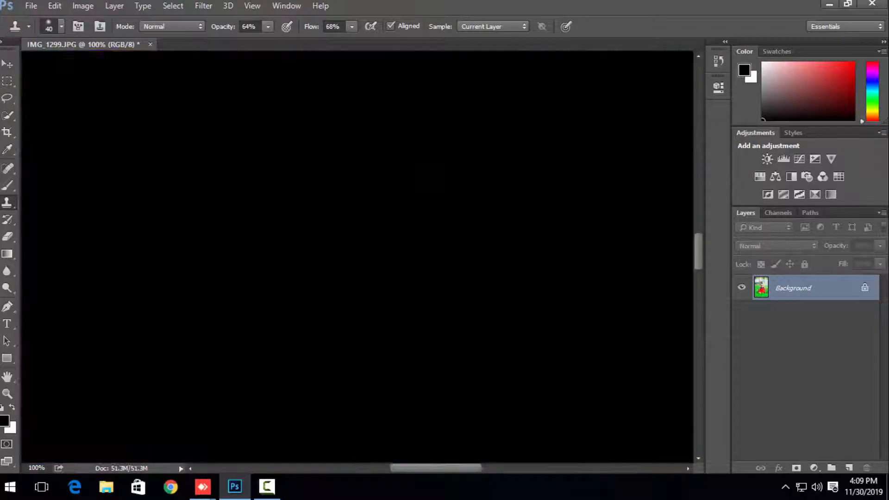
{"action": "left_click", "coordinate": [408, 174]}
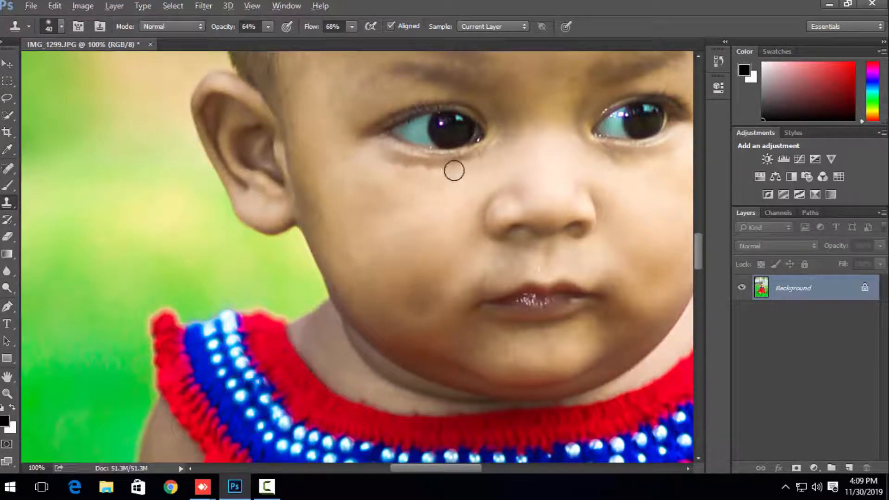
Step: Clone smooth skin over the faint patch on the cheek beside the mouth, on the visible ear's side
{"action": "left_click_drag", "start_coordinate": [429, 193], "coordinate": [296, 266]}
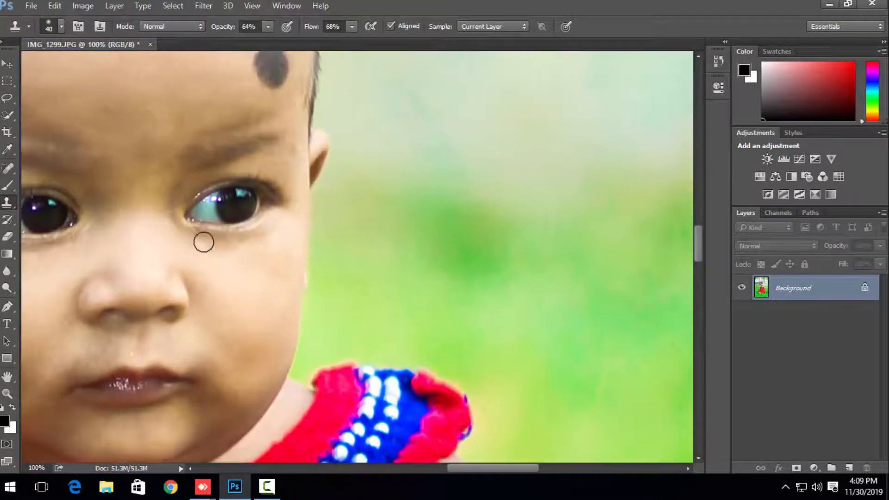
{"action": "mouse_move", "coordinate": [156, 232]}
{"action": "left_mouse_down"}
{"action": "mouse_move", "coordinate": [248, 298]}
{"action": "mouse_move", "coordinate": [280, 266]}
{"action": "mouse_move", "coordinate": [359, 317]}
{"action": "left_mouse_up"}
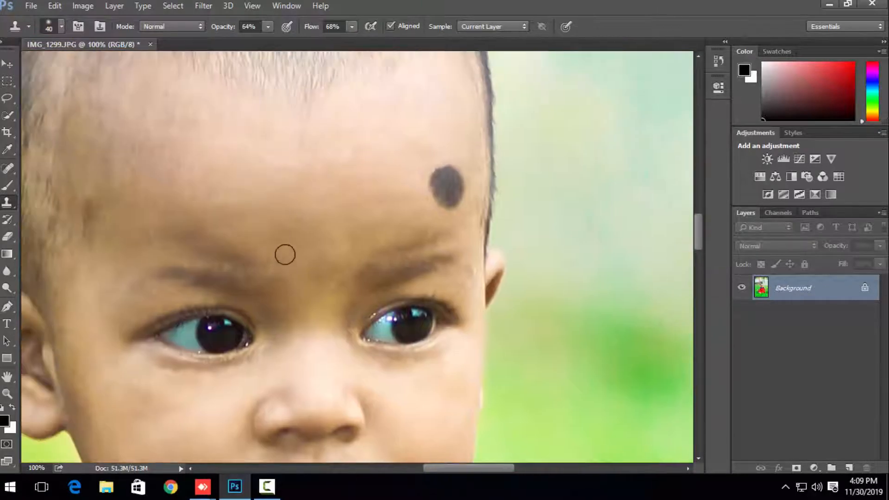
{"action": "left_click_drag", "start_coordinate": [221, 246], "coordinate": [393, 176]}
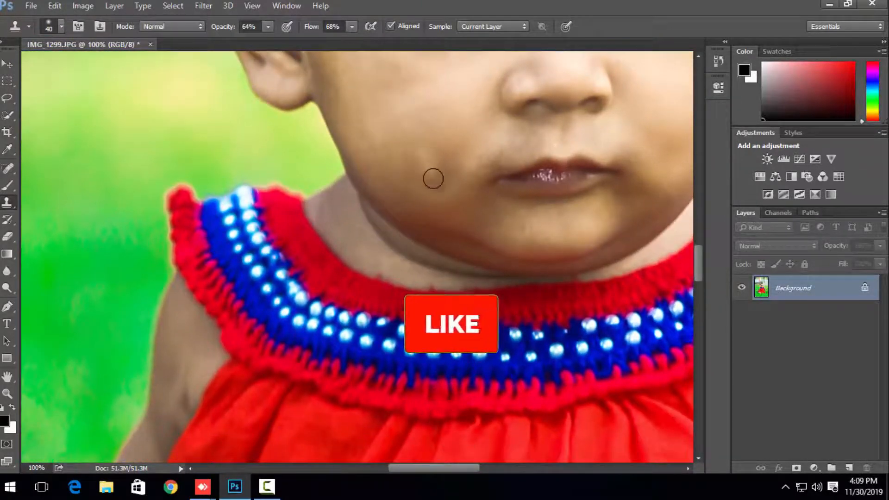
{"action": "left_click", "coordinate": [418, 176]}
{"action": "mouse_move", "coordinate": [429, 154]}
{"action": "left_mouse_down"}
{"action": "mouse_move", "coordinate": [451, 165]}
{"action": "mouse_move", "coordinate": [357, 239]}
{"action": "left_mouse_up"}
{"action": "left_click", "coordinate": [444, 154]}
{"action": "left_click", "coordinate": [412, 184]}
{"action": "left_click_drag", "start_coordinate": [444, 207], "coordinate": [399, 434]}
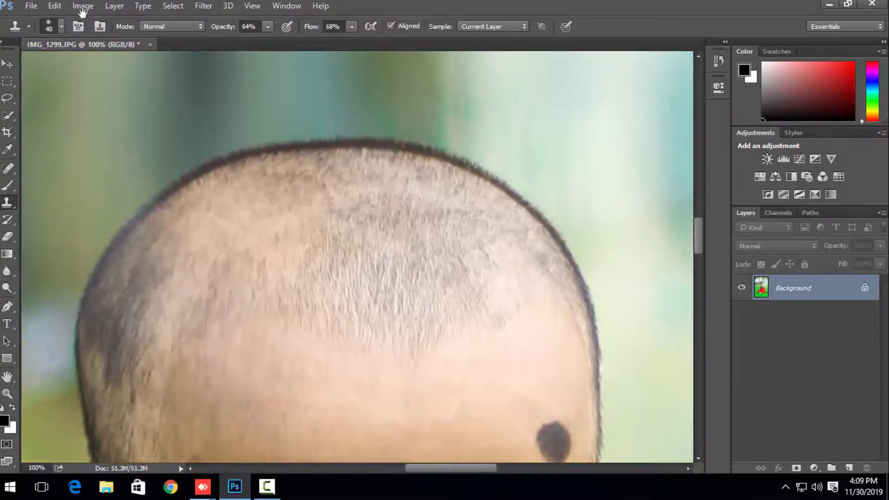
Step: Apply a Channel Mixer adjustment to the photo with Blue as output channel and the Green source at 10%
{"action": "left_click", "coordinate": [82, 7]}
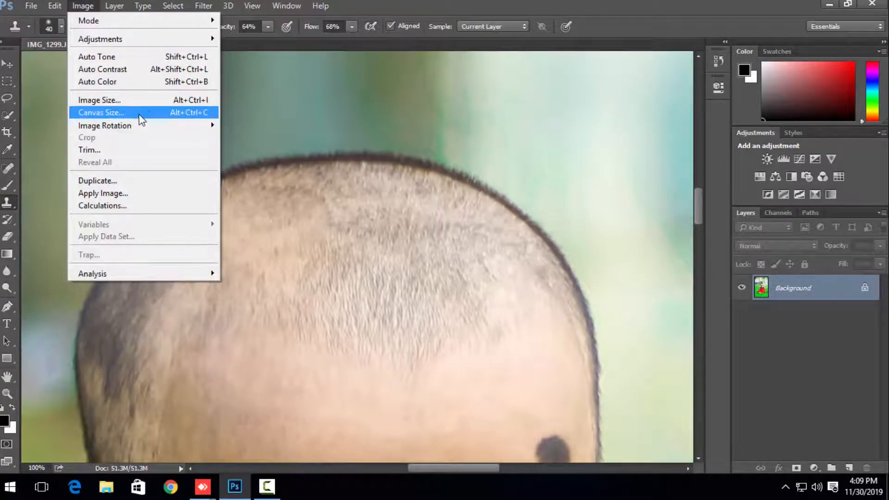
{"action": "mouse_move", "coordinate": [158, 40]}
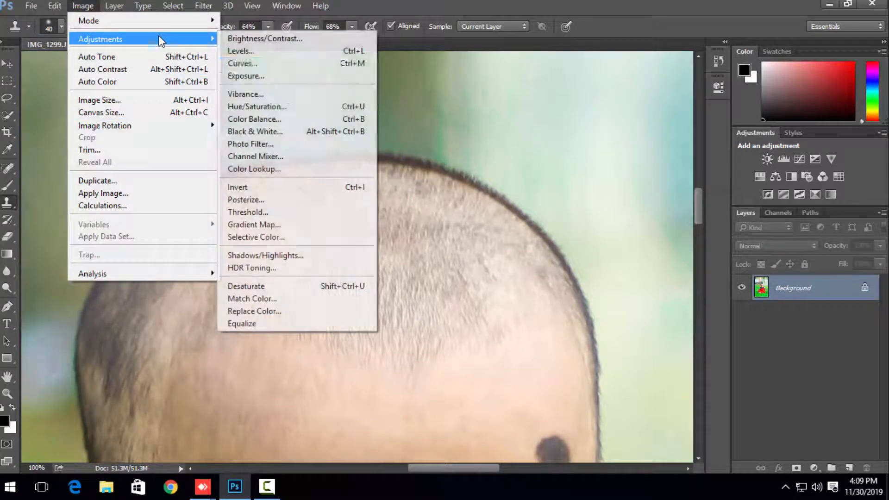
{"action": "left_click", "coordinate": [268, 157]}
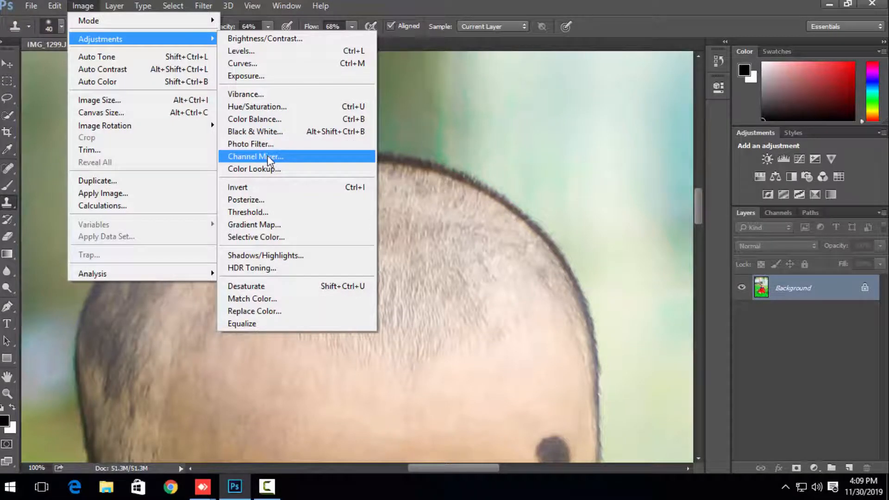
{"action": "left_click_drag", "start_coordinate": [433, 86], "coordinate": [517, 84]}
{"action": "left_click", "coordinate": [498, 115]}
{"action": "left_click", "coordinate": [500, 148]}
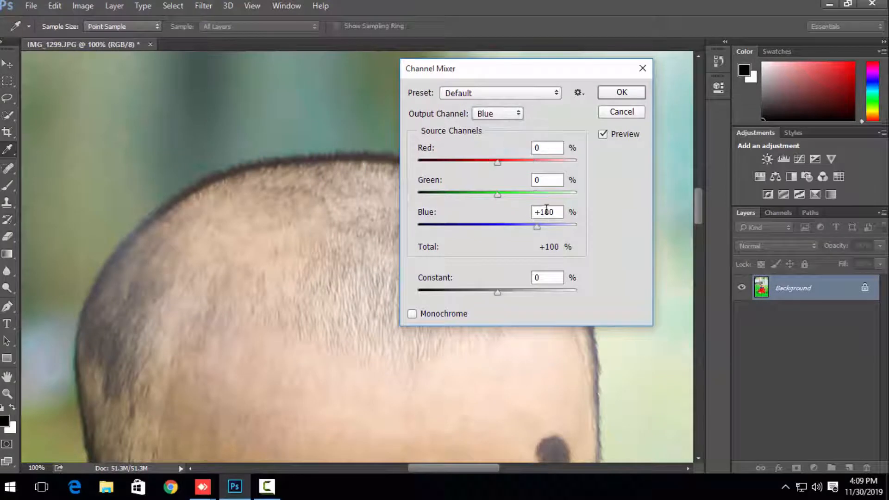
{"action": "double_click", "coordinate": [548, 182]}
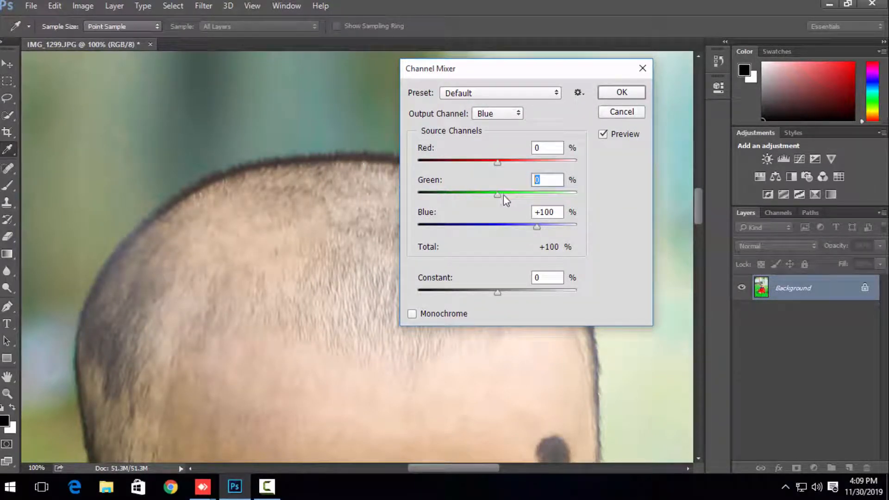
{"action": "type", "text": "50"}
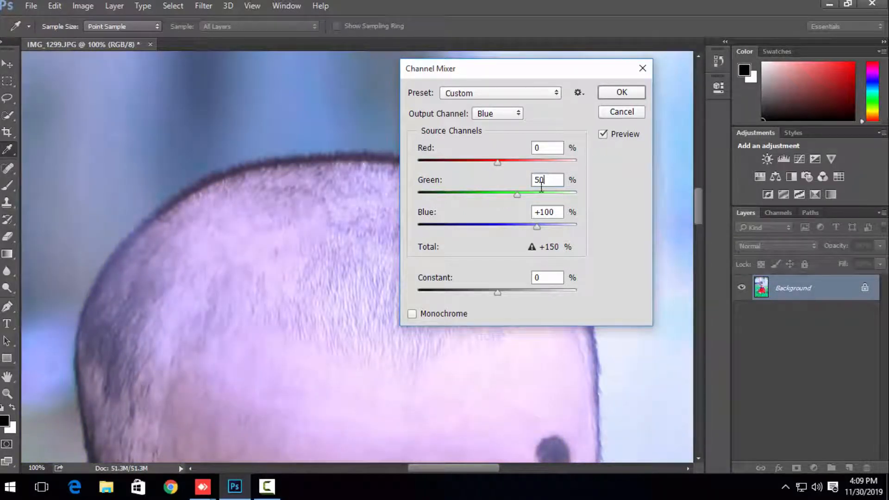
{"action": "type", "text": "10"}
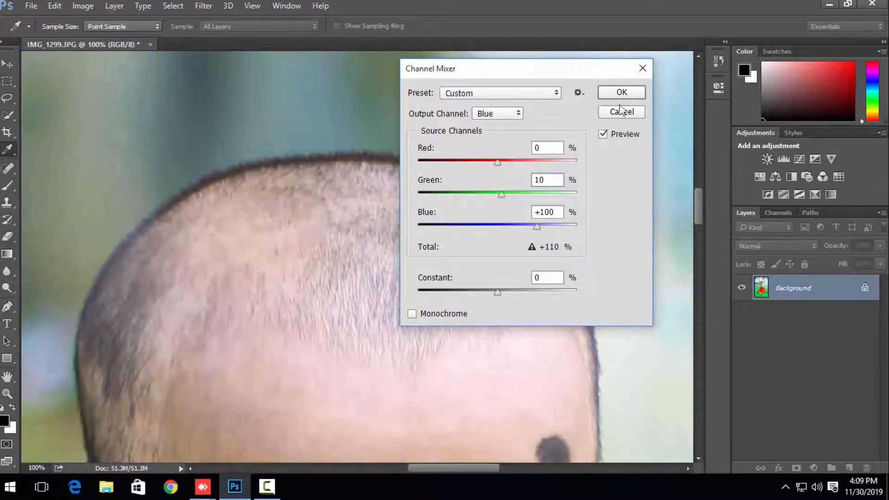
{"action": "left_click", "coordinate": [622, 93]}
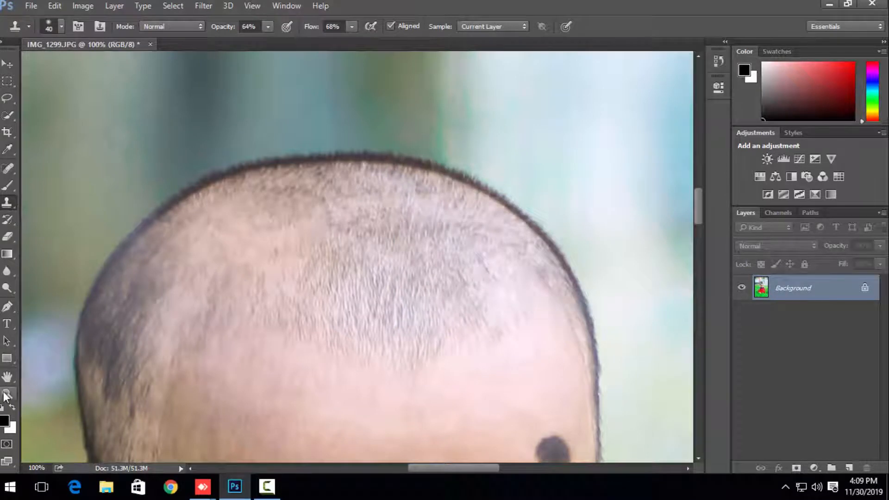
Step: Convert the locked Background into a regular layer with the default name
{"action": "left_click", "coordinate": [7, 394]}
{"action": "left_click", "coordinate": [213, 337], "text": "alt"}
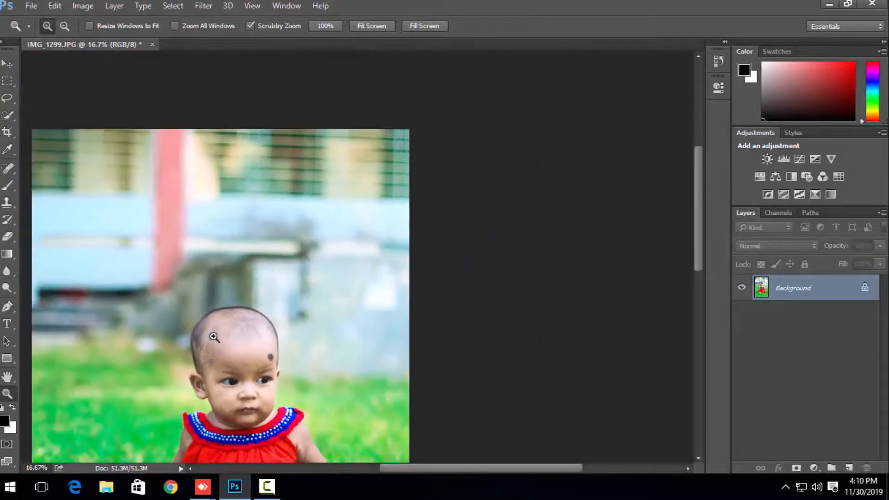
{"action": "left_click", "coordinate": [213, 337]}
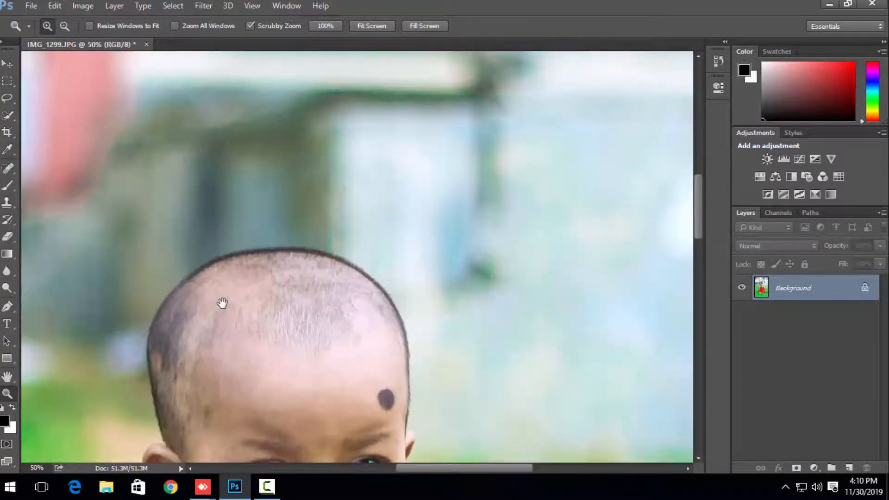
{"action": "left_click_drag", "start_coordinate": [222, 304], "coordinate": [447, 131]}
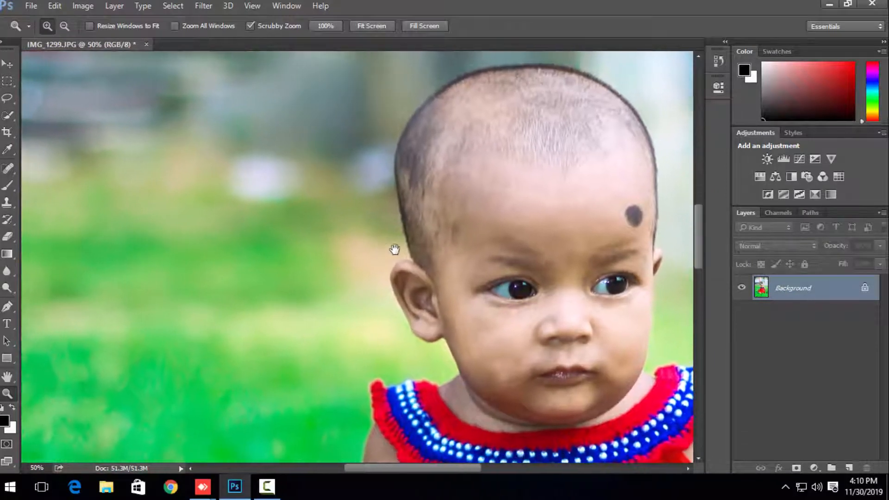
{"action": "double_click", "coordinate": [803, 301]}
{"action": "left_click", "coordinate": [558, 152]}
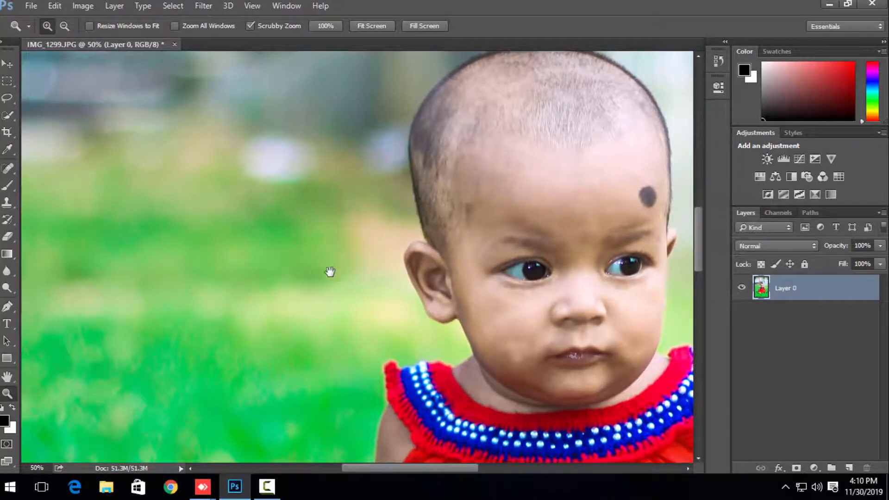
Step: Start a Pen tool path around the baby with an anchor point at the top edge of the visible ear
{"action": "left_click_drag", "start_coordinate": [329, 272], "coordinate": [304, 353]}
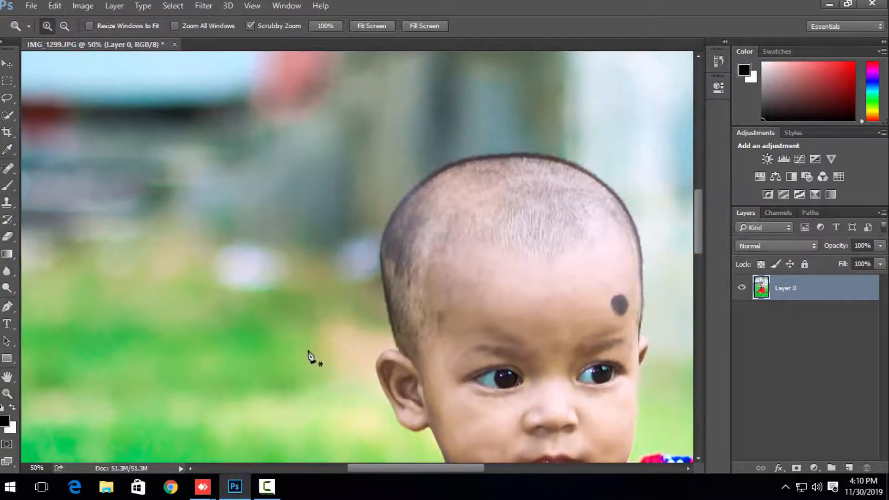
{"action": "key", "text": "p"}
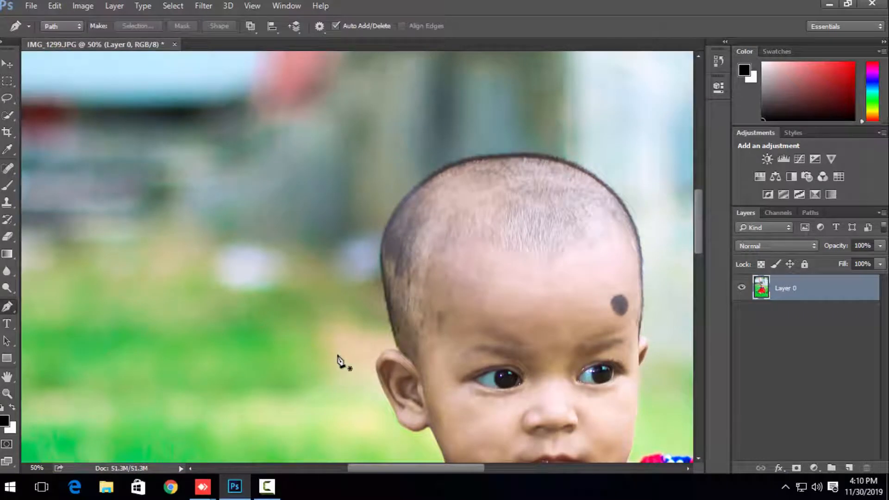
{"action": "left_click", "coordinate": [7, 394]}
{"action": "left_click", "coordinate": [168, 380]}
{"action": "left_click_drag", "start_coordinate": [252, 365], "coordinate": [153, 320]}
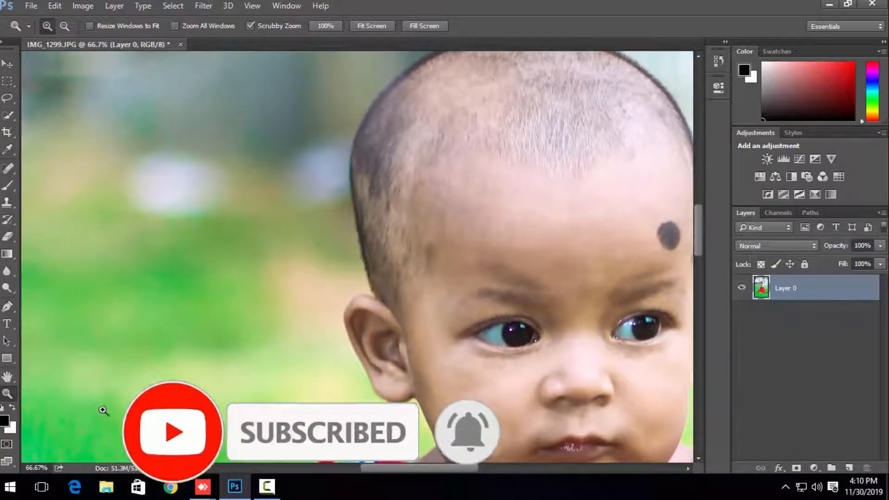
{"action": "key", "text": "p"}
{"action": "left_click", "coordinate": [362, 297]}
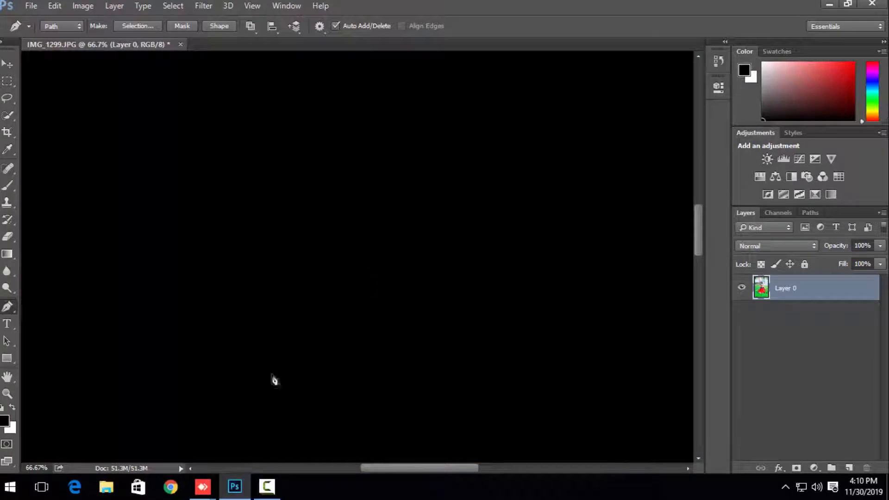
{"action": "left_click", "coordinate": [279, 495]}
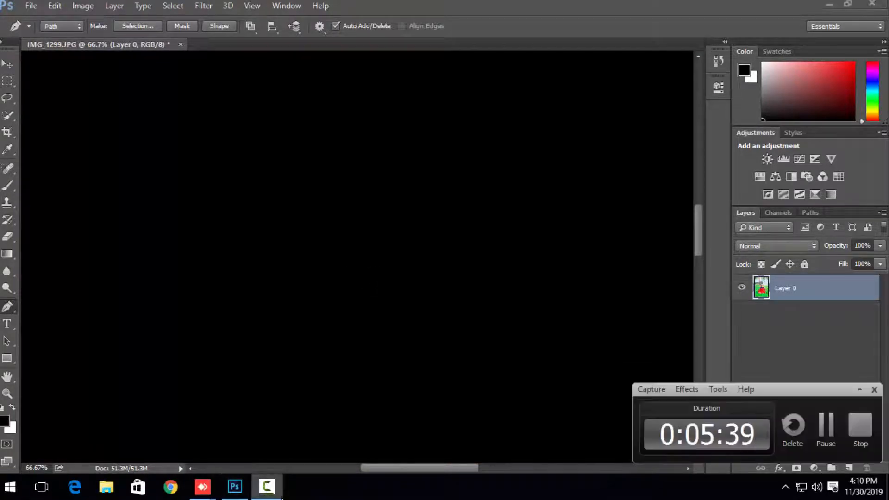
{"action": "left_click", "coordinate": [274, 488]}
{"action": "left_click", "coordinate": [274, 488]}
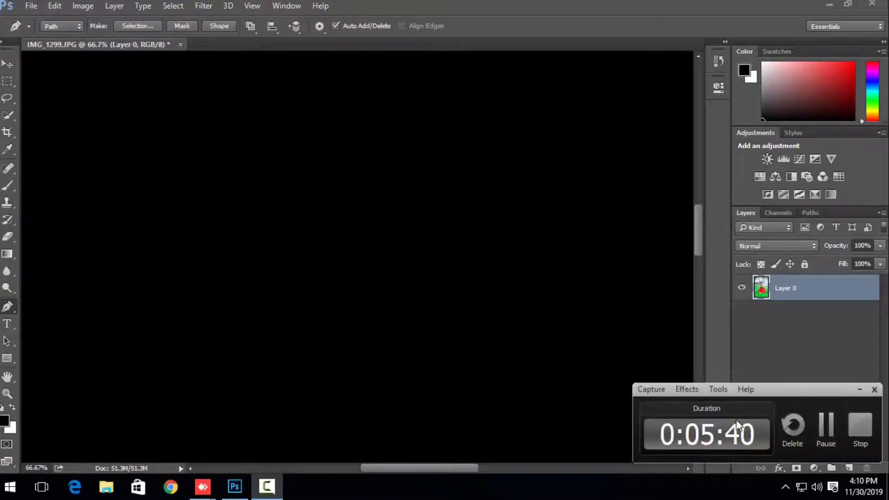
{"action": "left_click", "coordinate": [825, 426]}
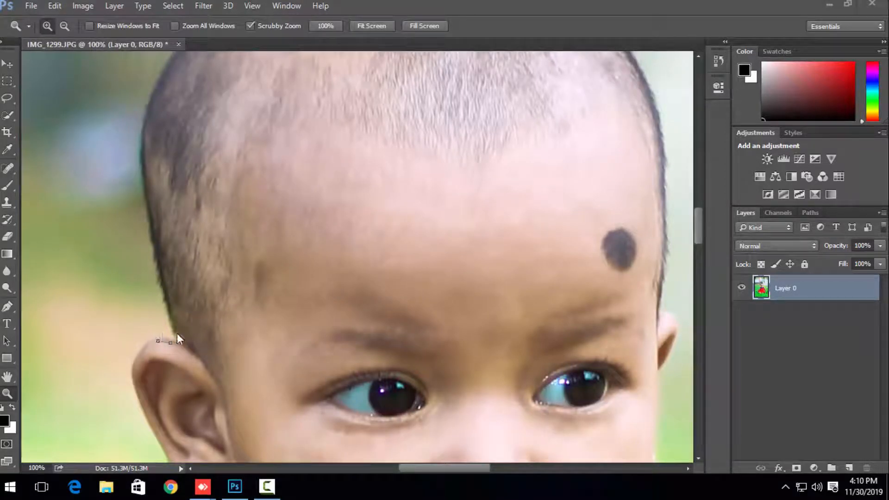
Step: Continue the Pen path from the visible ear up along the side of the baby's head
{"action": "left_click", "coordinate": [8, 306]}
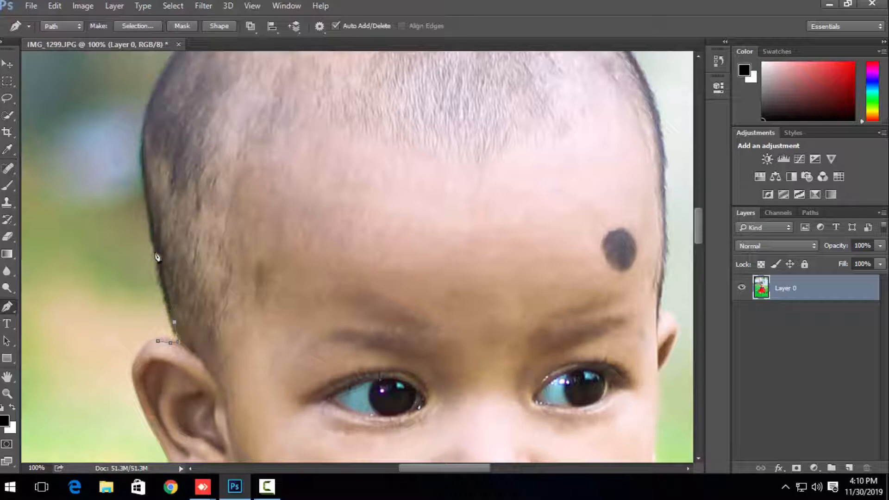
{"action": "left_click", "coordinate": [154, 227]}
{"action": "scroll", "coordinate": [148, 245], "scroll_direction": "up", "scroll_amount": 3}
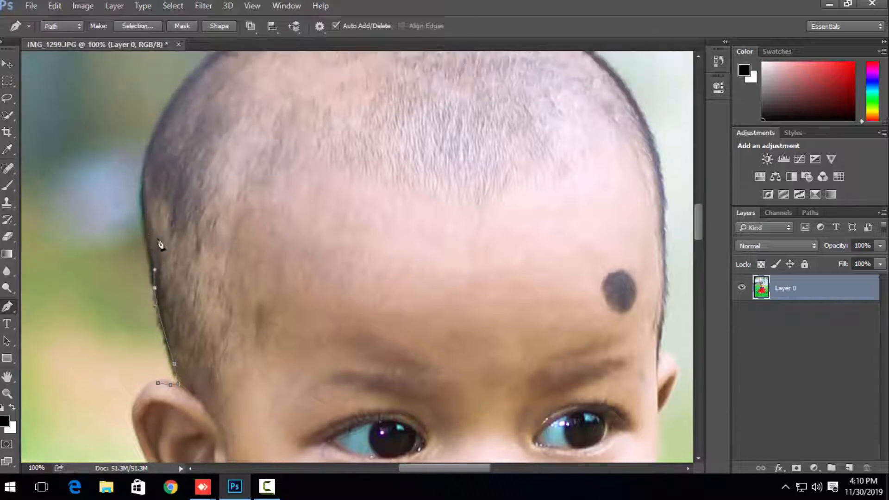
{"action": "left_click", "coordinate": [141, 198]}
{"action": "scroll", "coordinate": [148, 185], "scroll_direction": "up", "scroll_amount": 4}
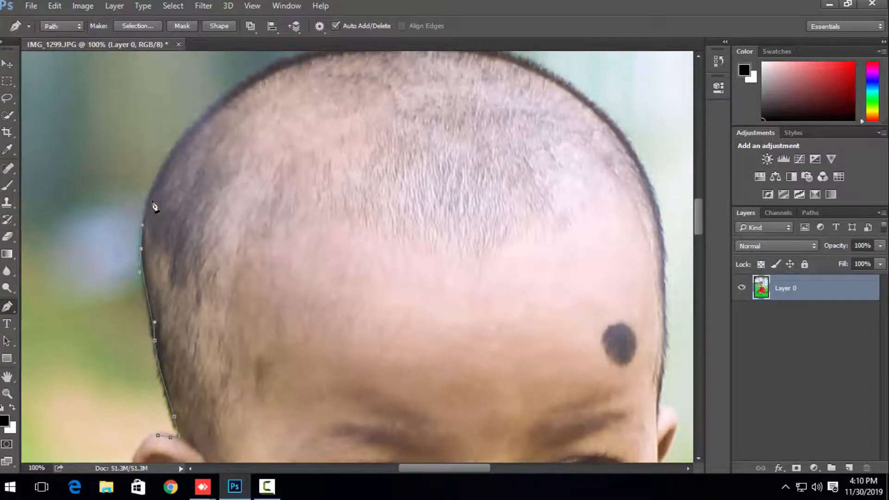
{"action": "scroll", "coordinate": [134, 218], "scroll_direction": "up", "scroll_amount": 3}
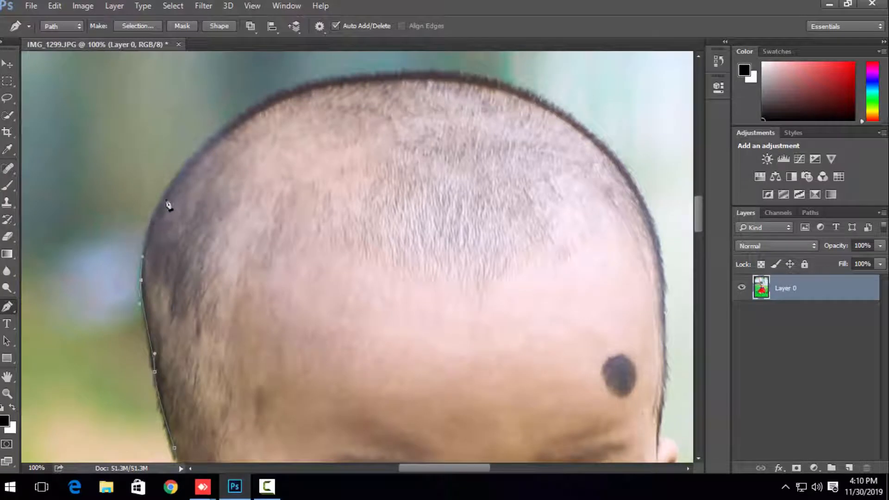
Step: Extend the Pen path with curved anchor points over the crown of the baby's head
{"action": "left_click_drag", "start_coordinate": [166, 195], "coordinate": [178, 174]}
{"action": "scroll", "coordinate": [253, 119], "scroll_direction": "up", "scroll_amount": 3}
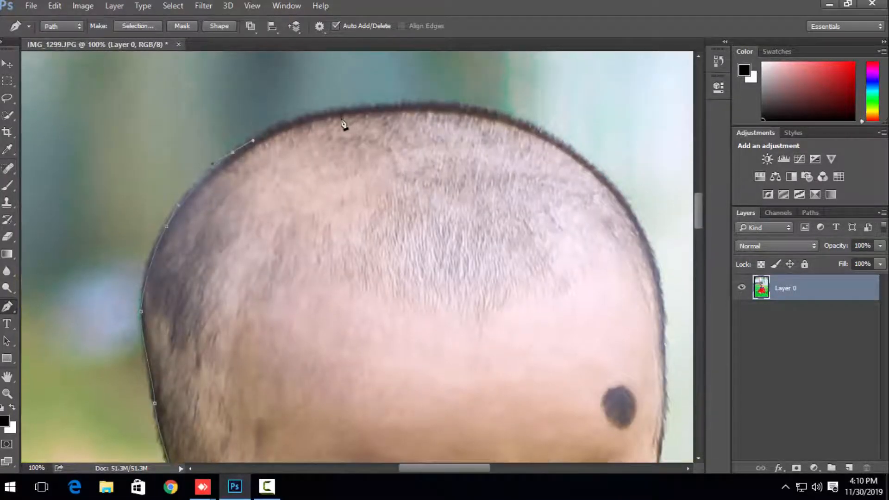
{"action": "left_click_drag", "start_coordinate": [326, 115], "coordinate": [353, 113]}
{"action": "left_click_drag", "start_coordinate": [430, 107], "coordinate": [461, 107]}
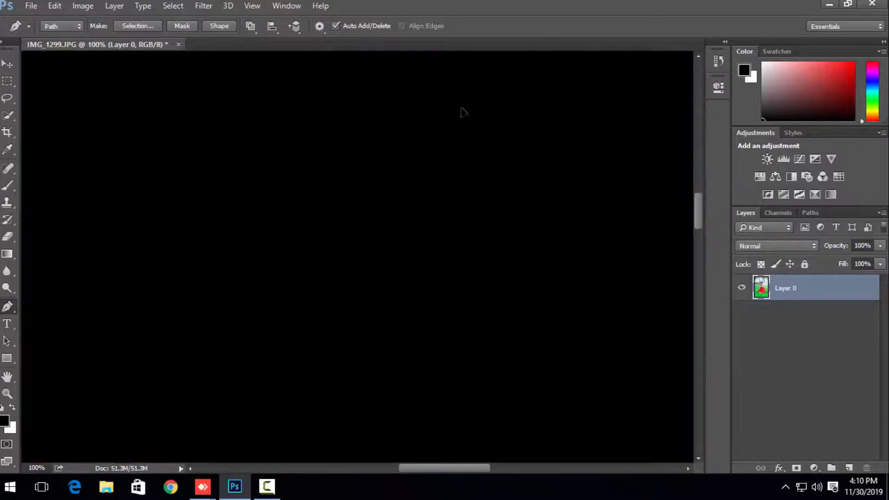
{"action": "left_click_drag", "start_coordinate": [544, 134], "coordinate": [564, 146]}
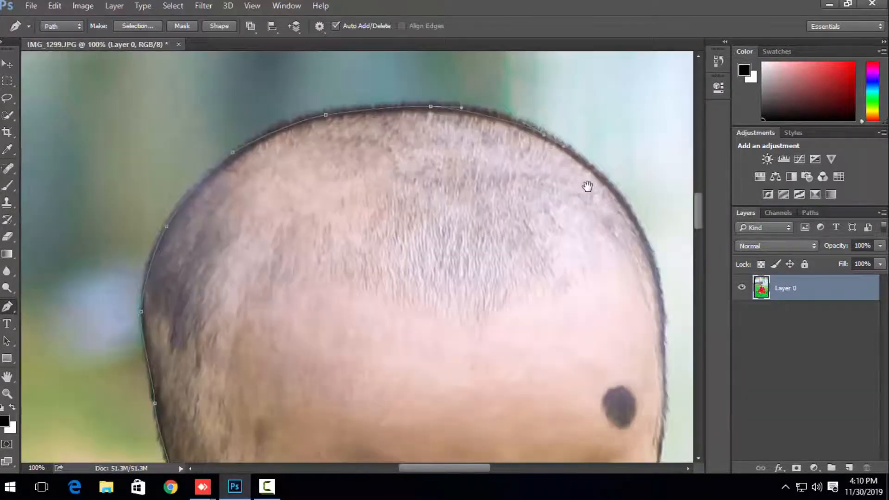
Step: Carry the Pen path down the far side of the baby's head to the partly hidden ear
{"action": "left_click_drag", "start_coordinate": [587, 186], "coordinate": [478, 160]}
{"action": "left_click_drag", "start_coordinate": [529, 192], "coordinate": [540, 216]}
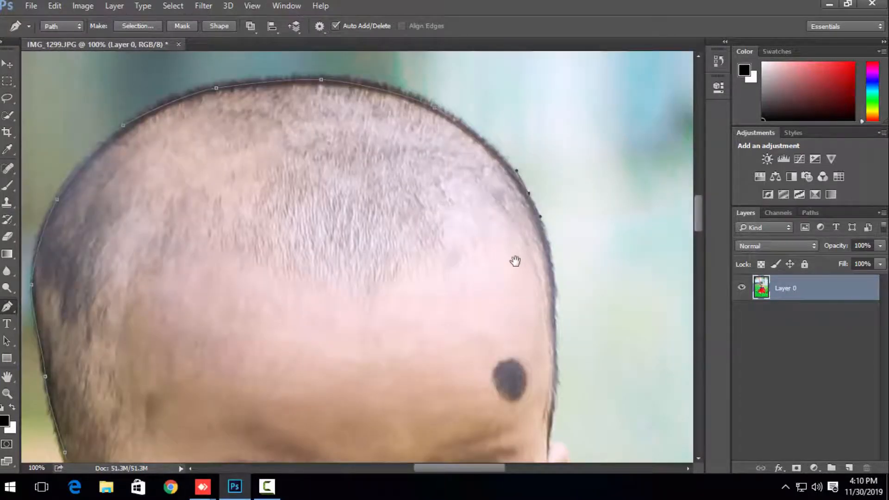
{"action": "left_click_drag", "start_coordinate": [507, 245], "coordinate": [475, 176]}
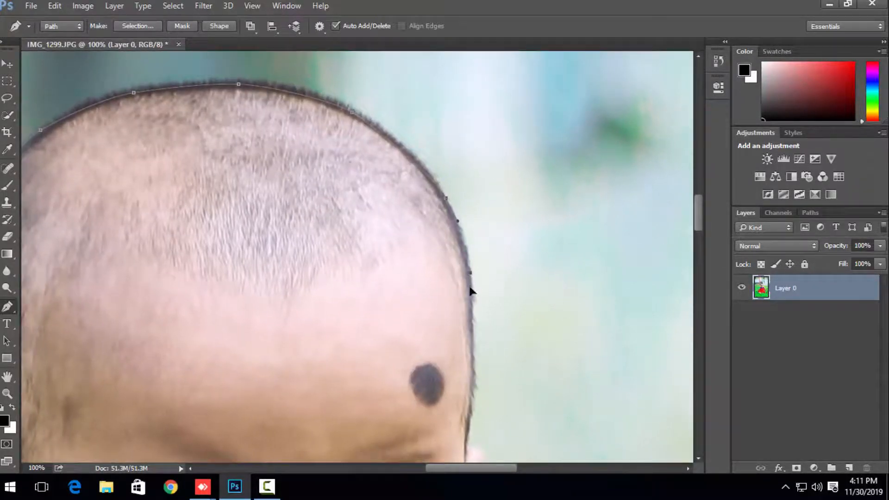
{"action": "left_click_drag", "start_coordinate": [470, 287], "coordinate": [461, 172]}
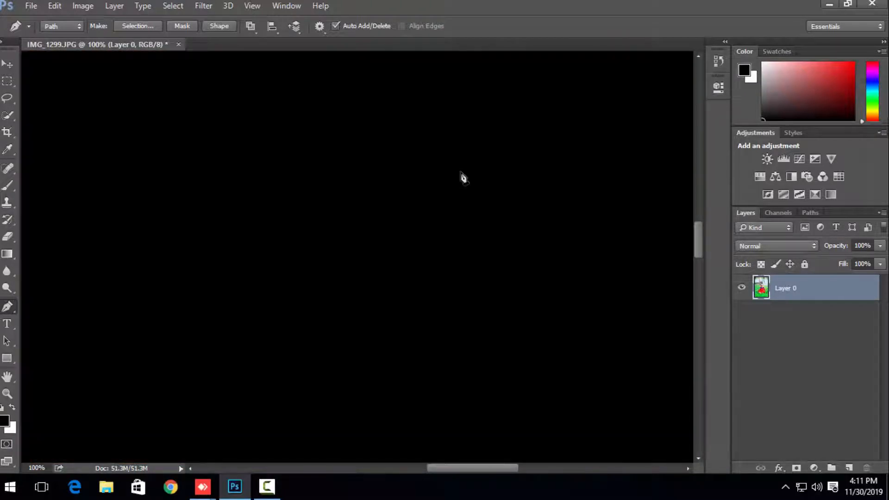
{"action": "scroll", "coordinate": [470, 176], "scroll_direction": "down", "scroll_amount": 6}
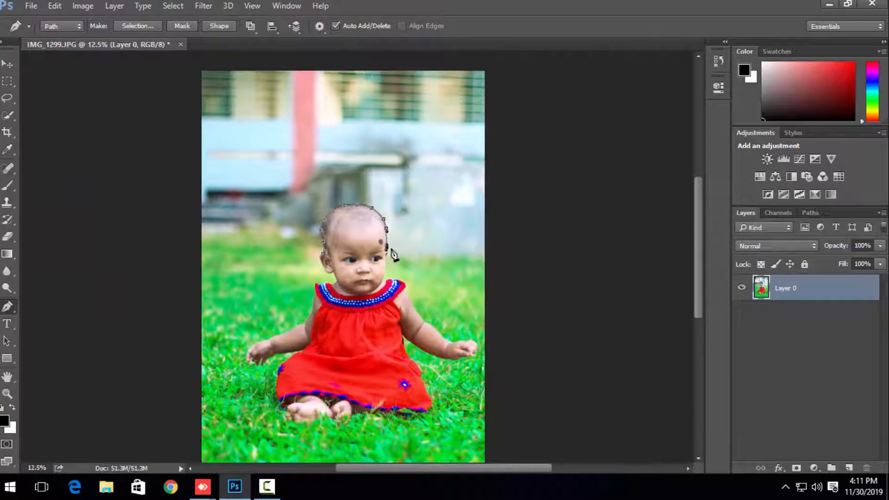
Step: Extend the path from the far ear along the grass horizon, past the photo's edge, and up to its upper corner outside the canvas
{"action": "left_click_drag", "start_coordinate": [391, 248], "coordinate": [410, 251]}
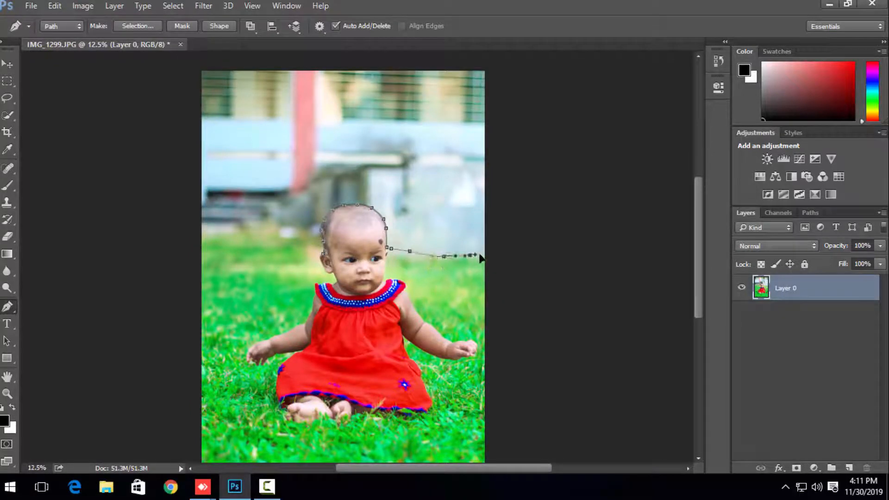
{"action": "left_click_drag", "start_coordinate": [494, 238], "coordinate": [497, 233]}
{"action": "left_click_drag", "start_coordinate": [511, 173], "coordinate": [511, 165]}
{"action": "left_click_drag", "start_coordinate": [506, 104], "coordinate": [499, 86]}
{"action": "left_click", "coordinate": [493, 67]}
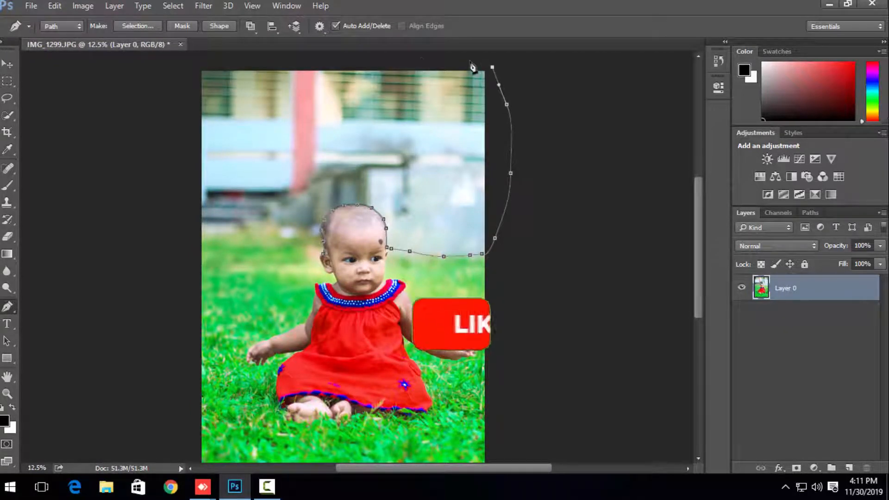
Step: Run the path outside the canvas above the photo and around its opposite upper corner
{"action": "left_click_drag", "start_coordinate": [461, 59], "coordinate": [436, 58]}
{"action": "left_click_drag", "start_coordinate": [371, 58], "coordinate": [352, 58]}
{"action": "left_click_drag", "start_coordinate": [304, 59], "coordinate": [255, 60]}
{"action": "left_click_drag", "start_coordinate": [160, 74], "coordinate": [152, 82]}
{"action": "left_click_drag", "start_coordinate": [144, 108], "coordinate": [147, 156]}
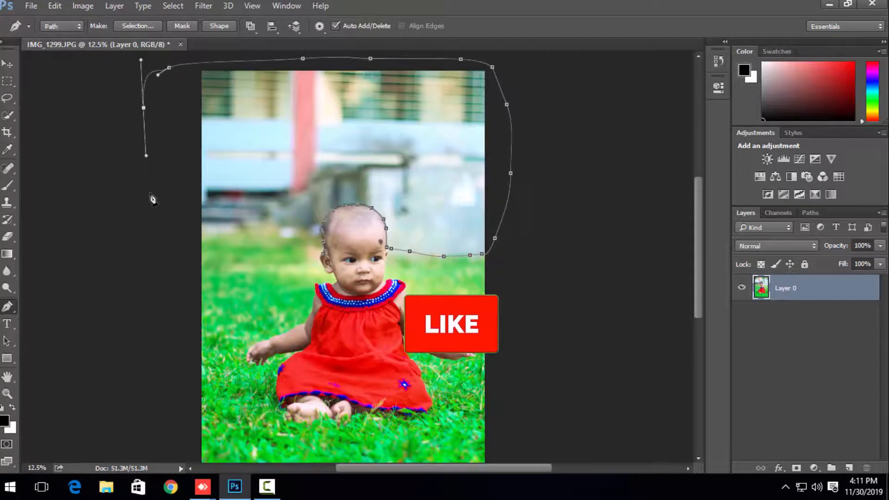
Step: Bring the path down outside the photo and back along the grass horizon to the visible ear
{"action": "left_click_drag", "start_coordinate": [153, 208], "coordinate": [158, 221]}
{"action": "left_click_drag", "start_coordinate": [180, 251], "coordinate": [181, 252]}
{"action": "left_click_drag", "start_coordinate": [188, 251], "coordinate": [220, 226]}
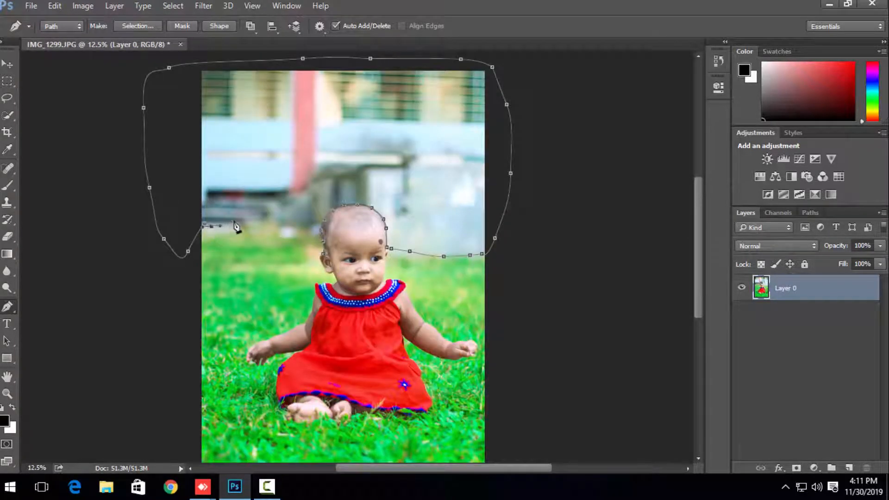
{"action": "left_click_drag", "start_coordinate": [287, 229], "coordinate": [294, 240]}
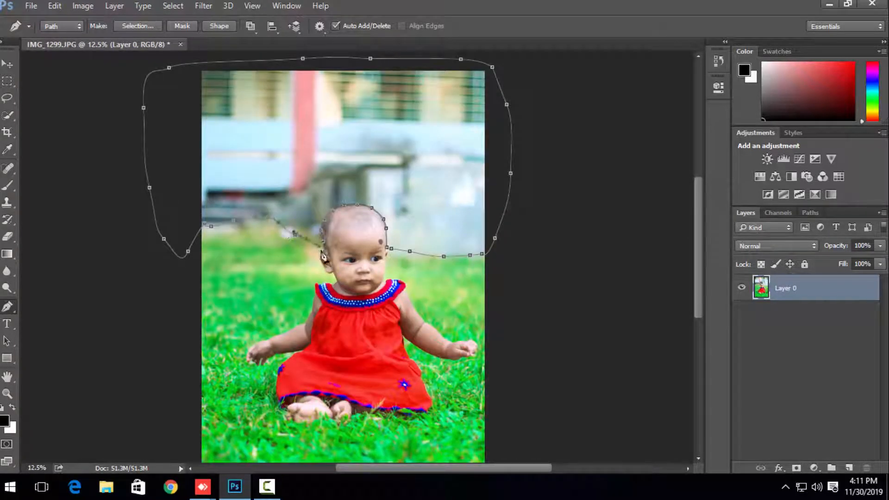
Step: Turn the path into a selection, delete the building background inside it, and deselect
{"action": "key", "text": "ctrl+Return"}
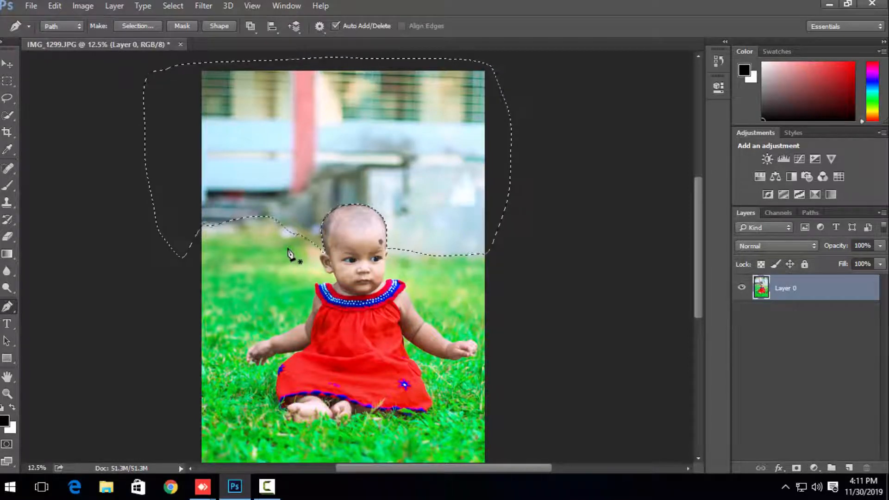
{"action": "key", "text": "Delete"}
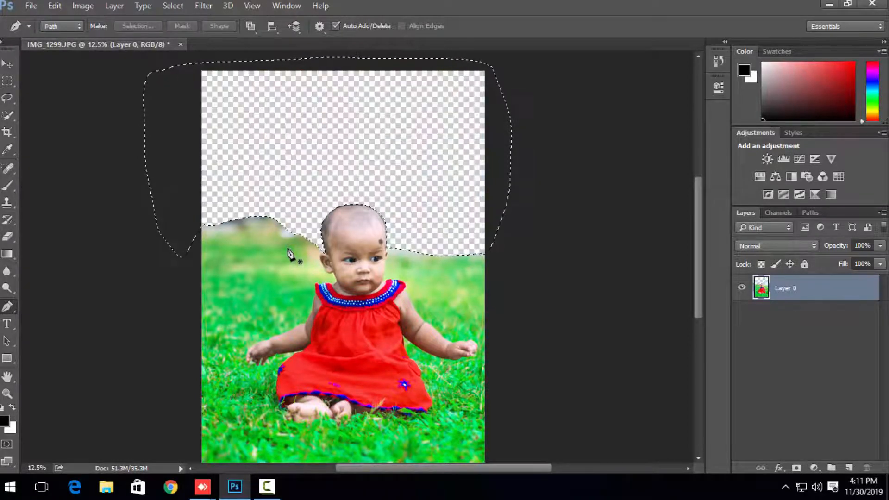
{"action": "key", "text": "ctrl+d"}
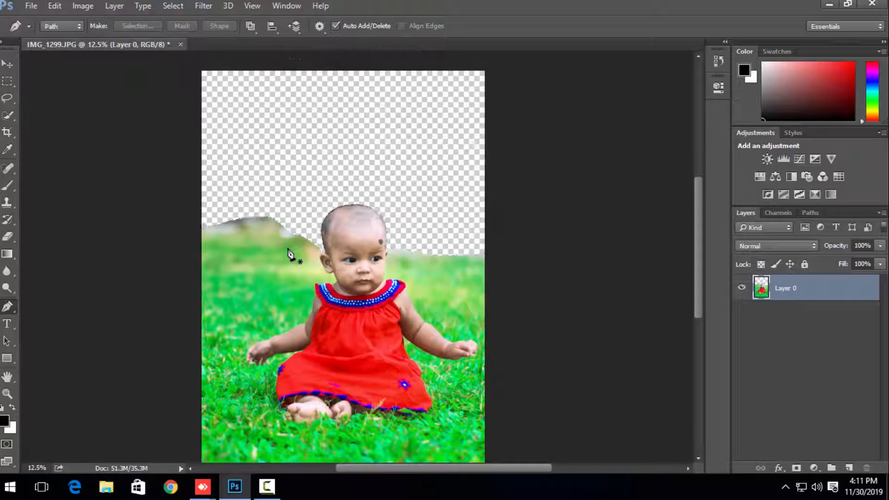
Step: Draw a closed Pen path around the leftover background strip above the grass on the visible ear's side
{"action": "scroll", "coordinate": [292, 248], "scroll_direction": "up", "scroll_amount": 3}
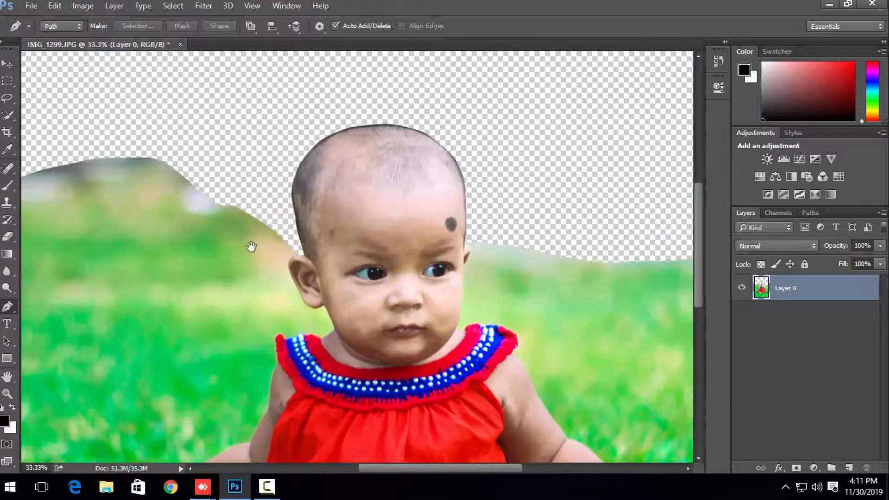
{"action": "left_click_drag", "start_coordinate": [251, 246], "coordinate": [311, 249]}
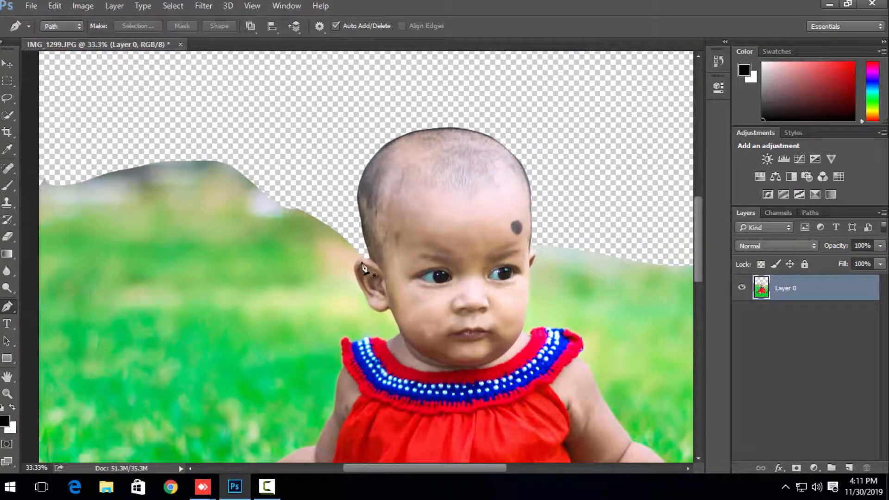
{"action": "left_click", "coordinate": [350, 257]}
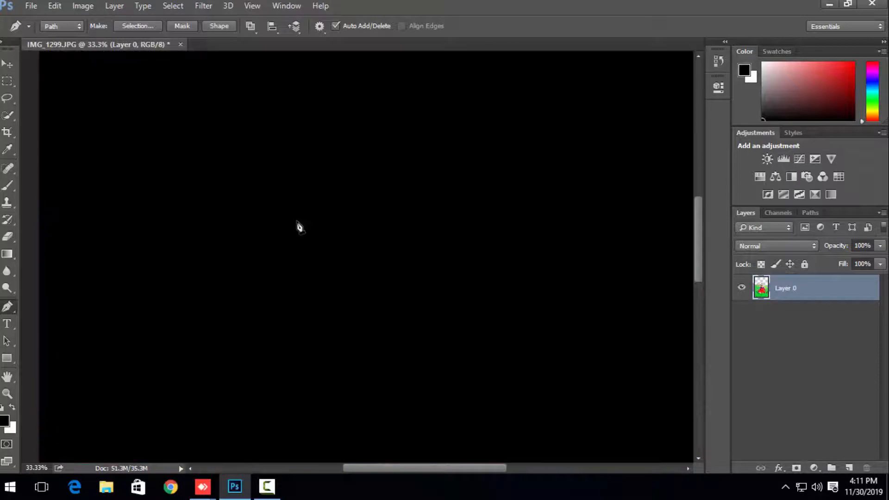
{"action": "left_click_drag", "start_coordinate": [302, 230], "coordinate": [224, 208]}
{"action": "left_click_drag", "start_coordinate": [171, 200], "coordinate": [139, 134]}
{"action": "left_click_drag", "start_coordinate": [170, 137], "coordinate": [339, 215]}
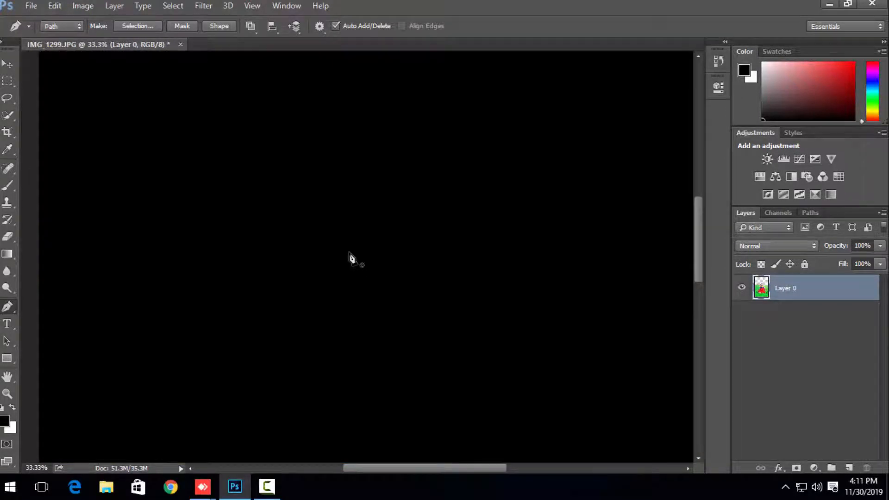
{"action": "left_click", "coordinate": [349, 253]}
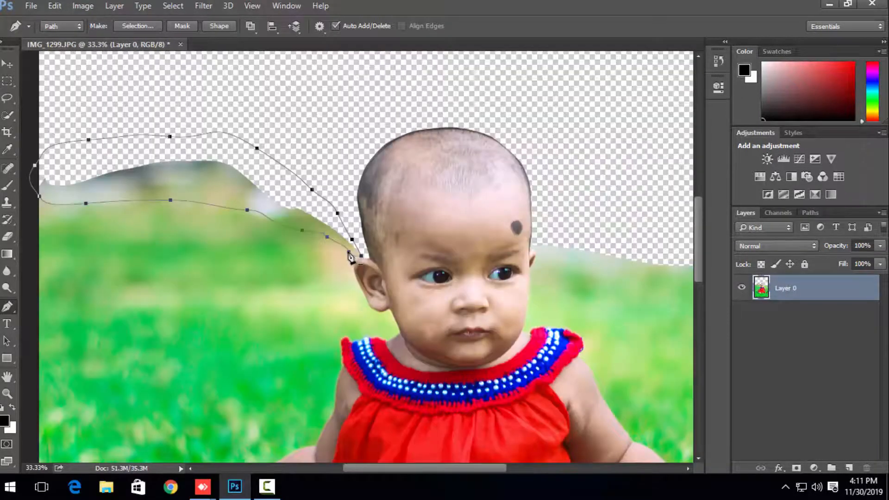
Step: Convert the path to a selection, delete the leftover background strip, and deselect
{"action": "key", "text": "ctrl+Return"}
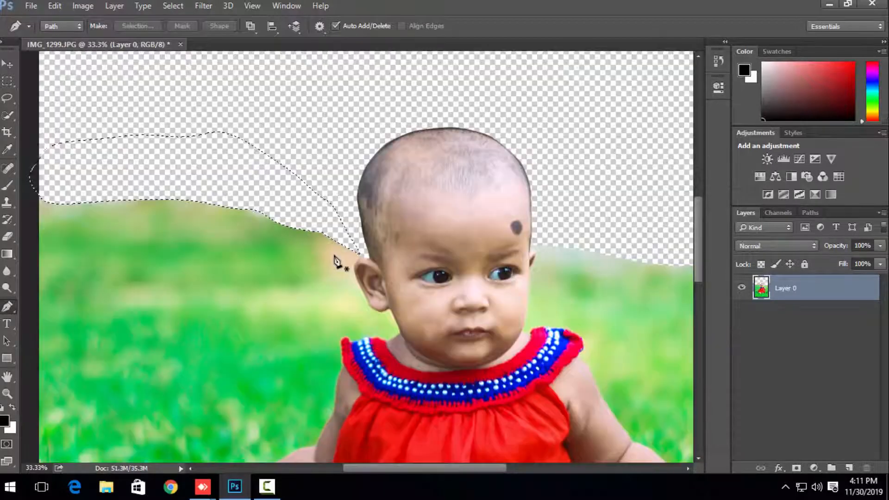
{"action": "key", "text": "Delete"}
{"action": "key", "text": "ctrl+d"}
{"action": "scroll", "coordinate": [338, 261], "scroll_direction": "down", "scroll_amount": 3}
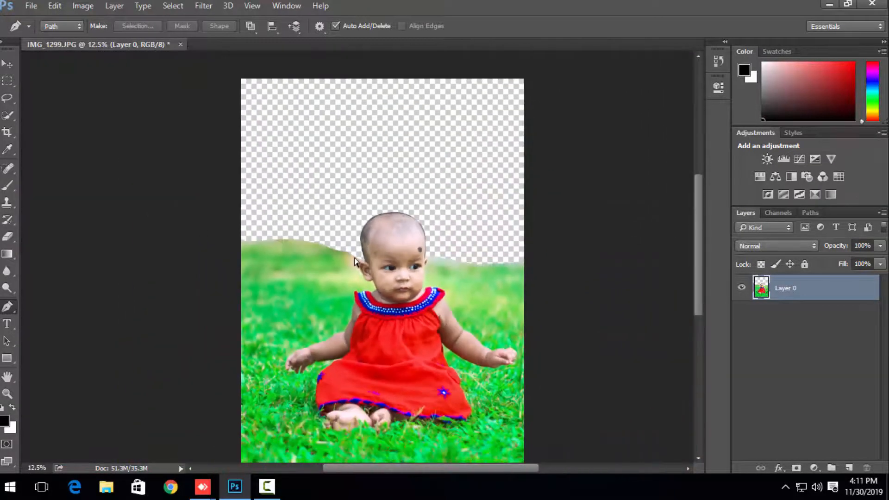
{"action": "scroll", "coordinate": [354, 262], "scroll_direction": "down", "scroll_amount": 1}
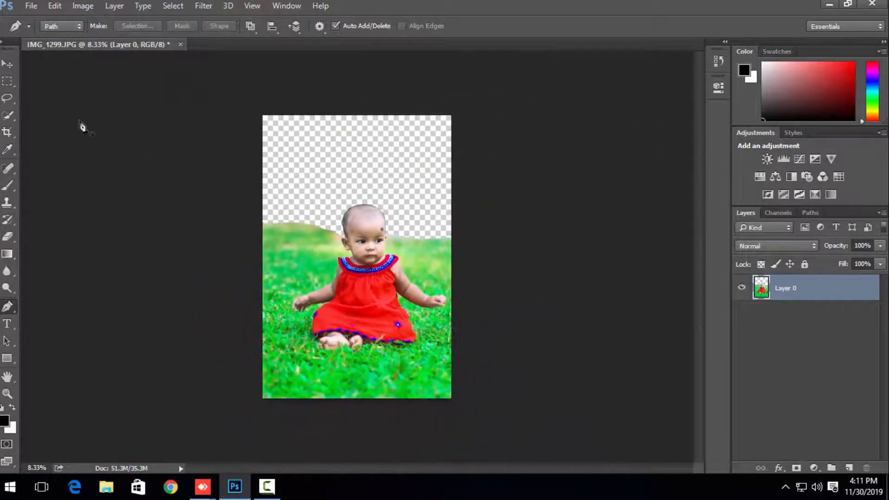
Step: Examine the cut-out photo in full screen mode, then return to the standard screen mode
{"action": "left_click", "coordinate": [7, 62]}
{"action": "key", "text": "f"}
{"action": "key", "text": "f"}
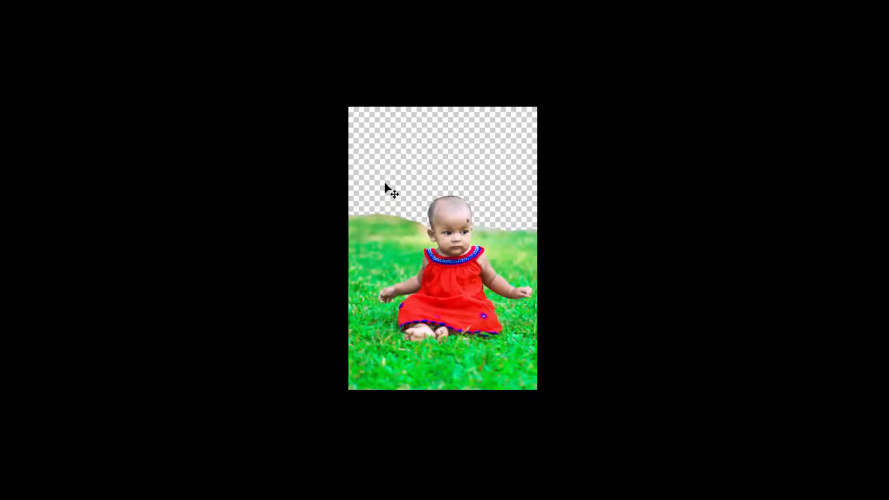
{"action": "key", "text": "f"}
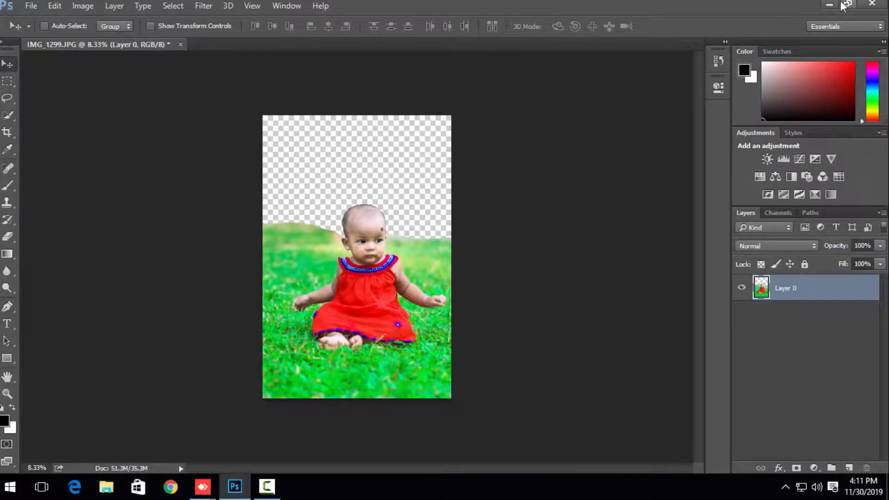
{"action": "left_click", "coordinate": [845, 5]}
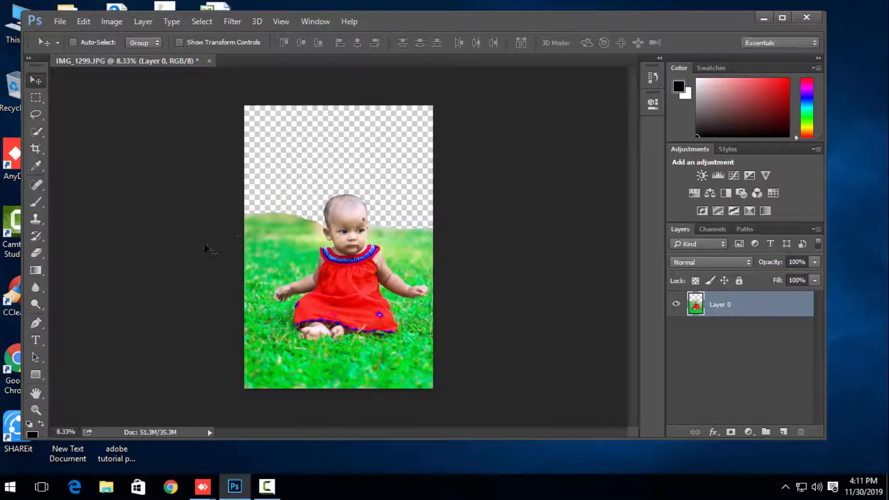
{"action": "left_click", "coordinate": [782, 18]}
{"action": "left_click", "coordinate": [828, 4]}
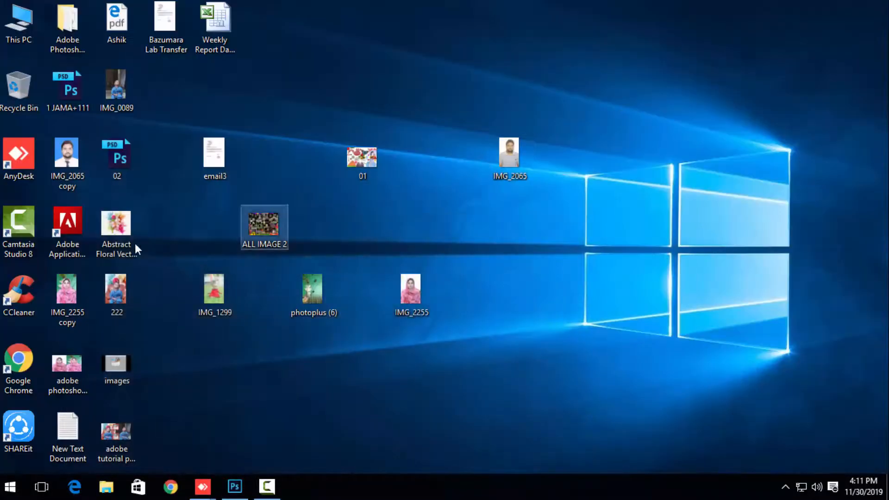
{"action": "left_click_drag", "start_coordinate": [304, 290], "coordinate": [268, 439]}
{"action": "left_click_drag", "start_coordinate": [243, 472], "coordinate": [145, 249]}
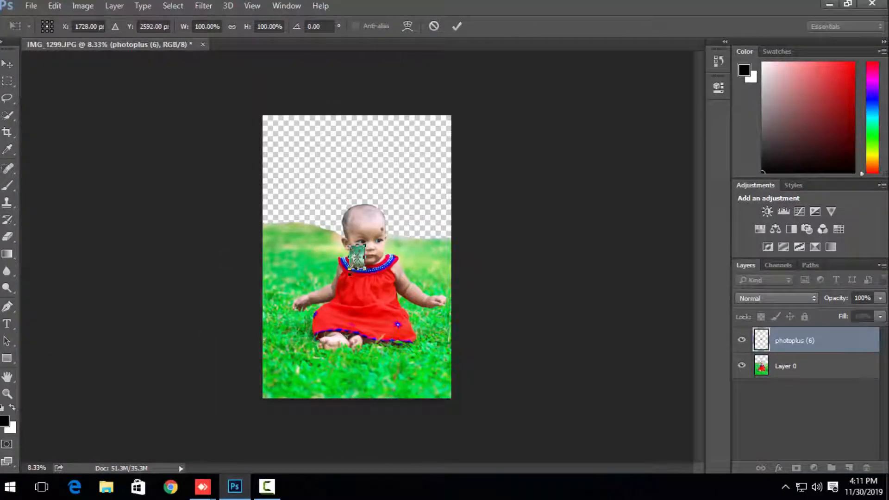
{"action": "left_click", "coordinate": [433, 26]}
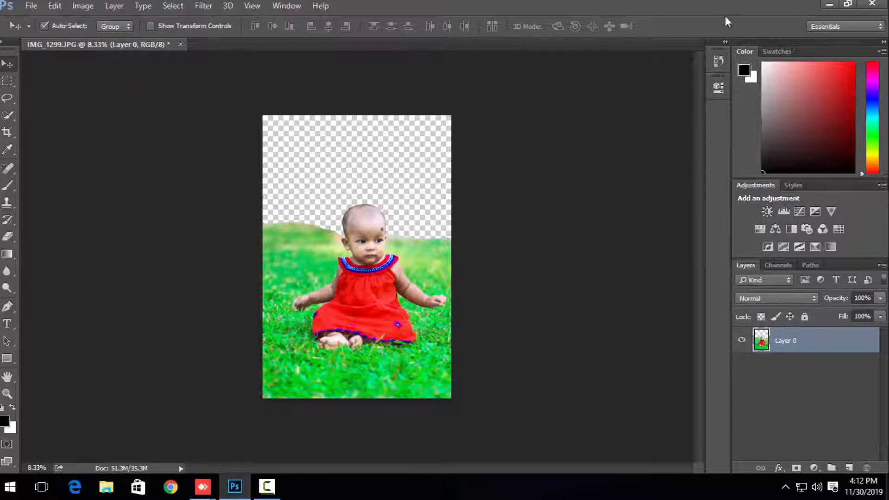
Step: Place the photoplus (6) image from the desktop into the baby photo document
{"action": "left_click", "coordinate": [830, 4]}
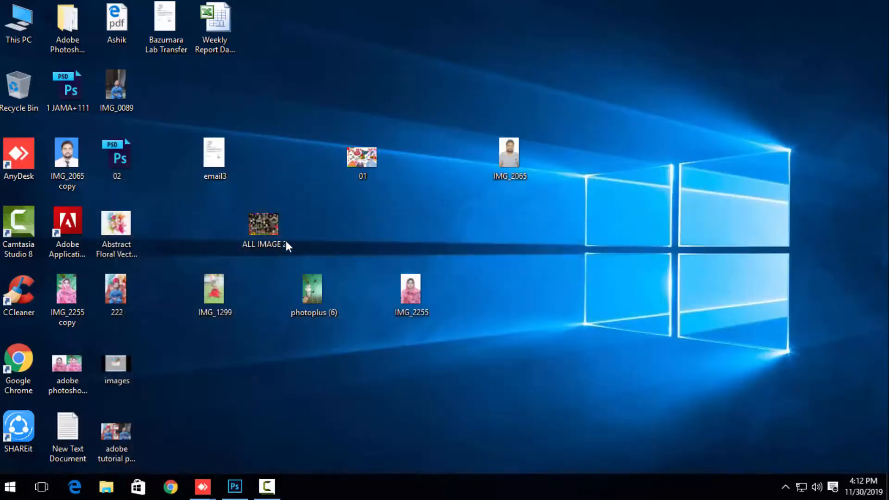
{"action": "left_click_drag", "start_coordinate": [314, 298], "coordinate": [260, 241]}
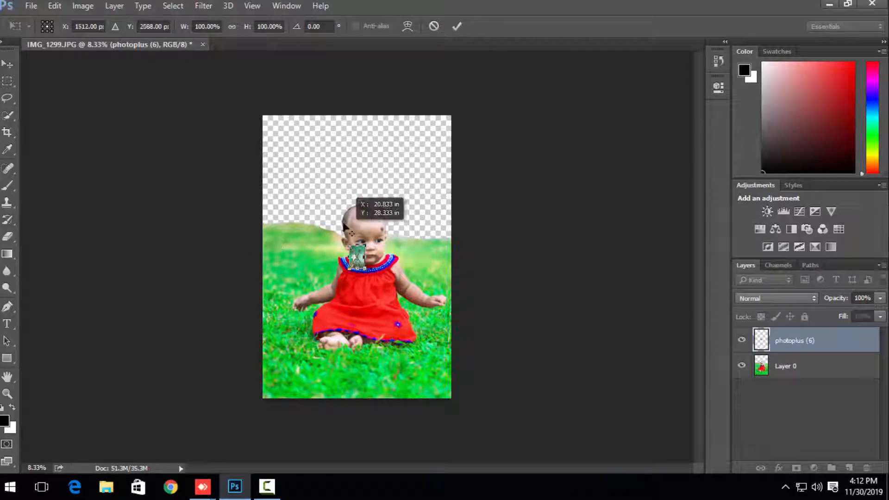
{"action": "key", "text": "Return"}
Step: Try stretching the backdrop to about 1779% wide and 1450% high, and move its layer below Layer 0
{"action": "left_click_drag", "start_coordinate": [361, 257], "coordinate": [464, 362]}
{"action": "key", "text": "ctrl+t"}
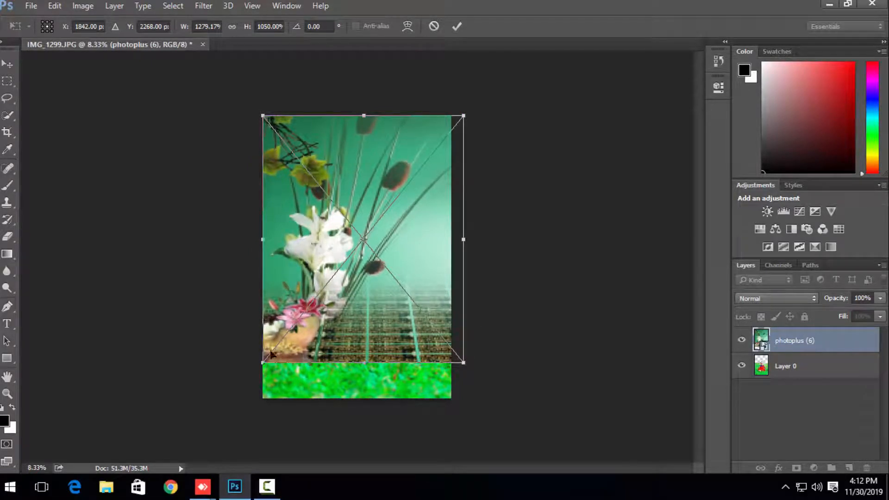
{"action": "left_click_drag", "start_coordinate": [263, 363], "coordinate": [233, 457]}
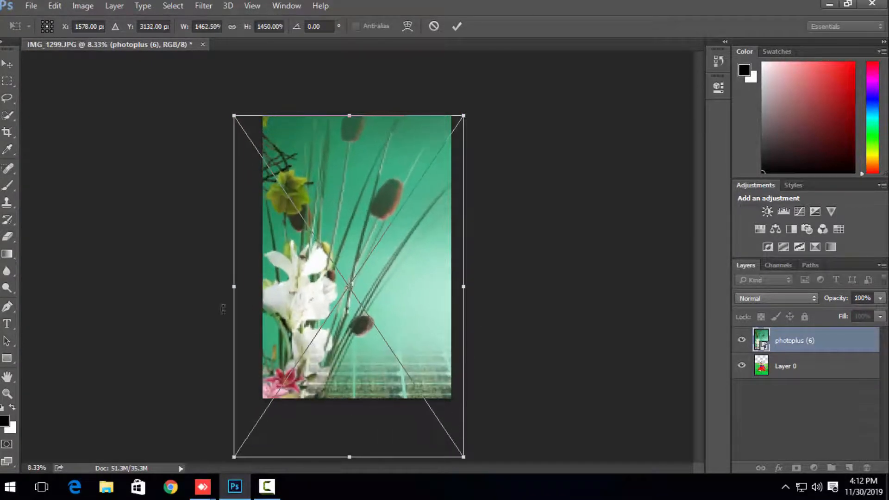
{"action": "left_click_drag", "start_coordinate": [234, 287], "coordinate": [185, 286]}
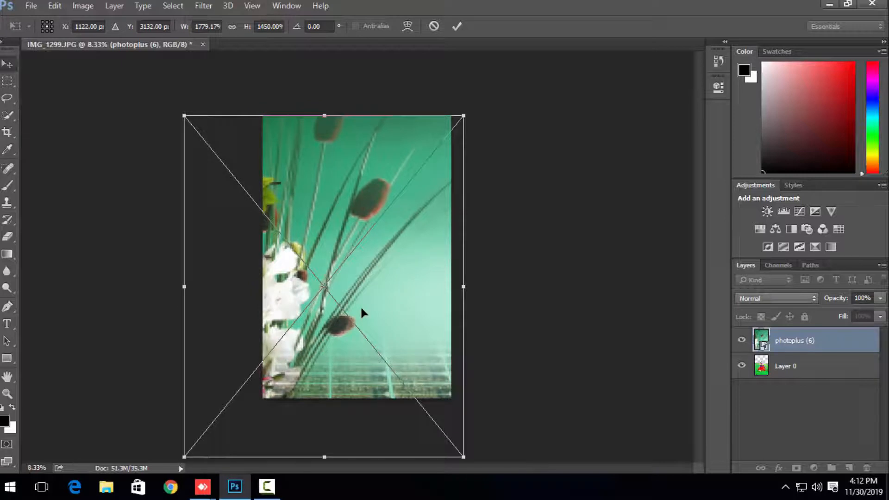
{"action": "key", "text": "Return"}
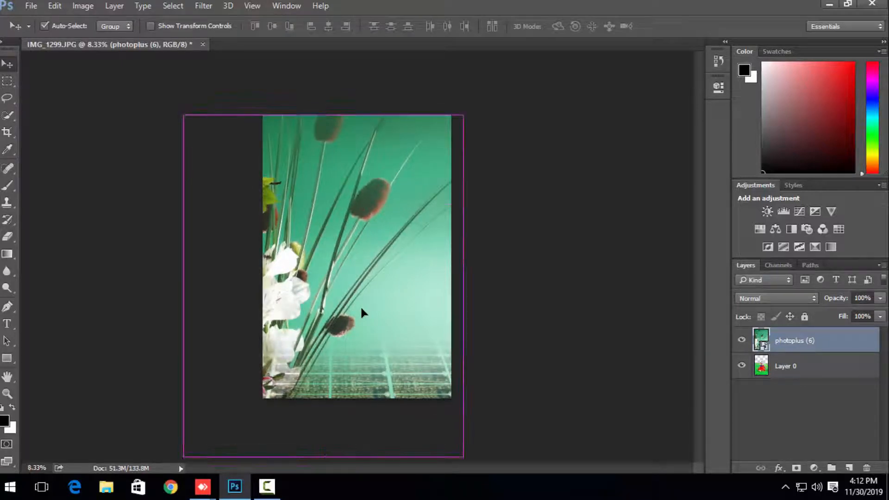
{"action": "key", "text": "ctrl+bracketleft"}
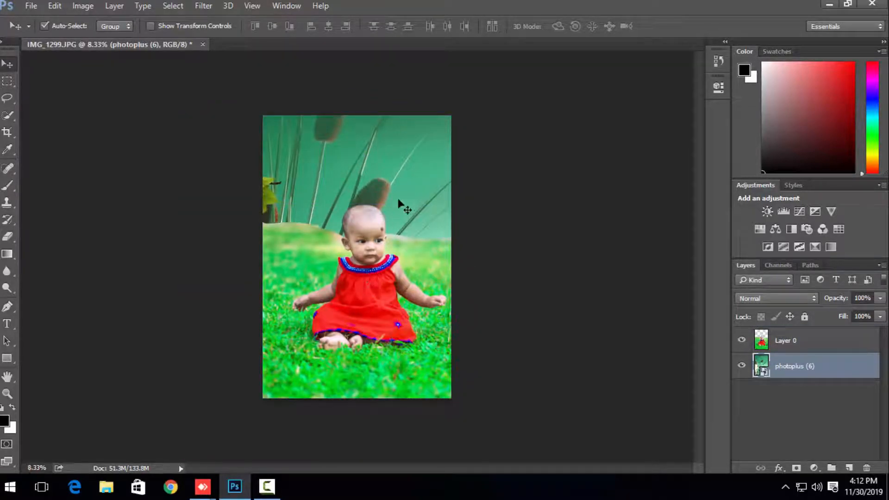
Step: Try enlarging the backdrop well beyond the canvas edges, and delete the photoplus (6) layer
{"action": "key", "text": "ctrl+minus"}
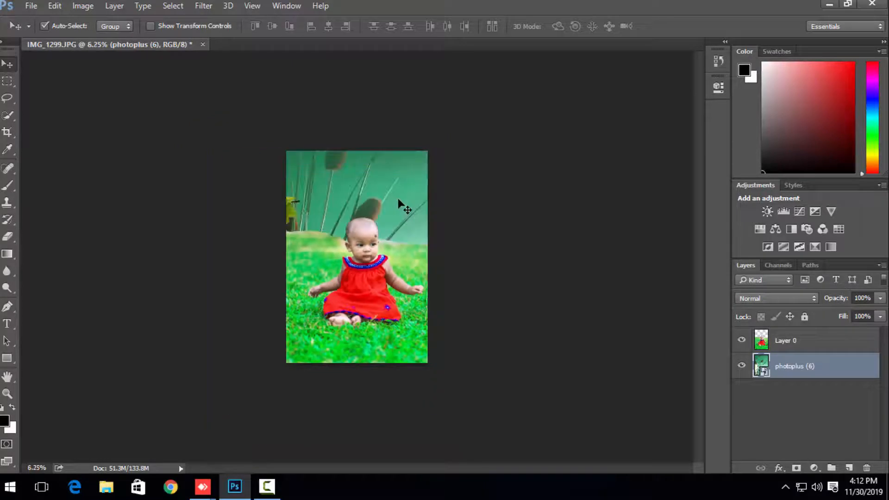
{"action": "key", "text": "ctrl+minus"}
{"action": "key", "text": "ctrl+plus"}
{"action": "key", "text": "ctrl+t"}
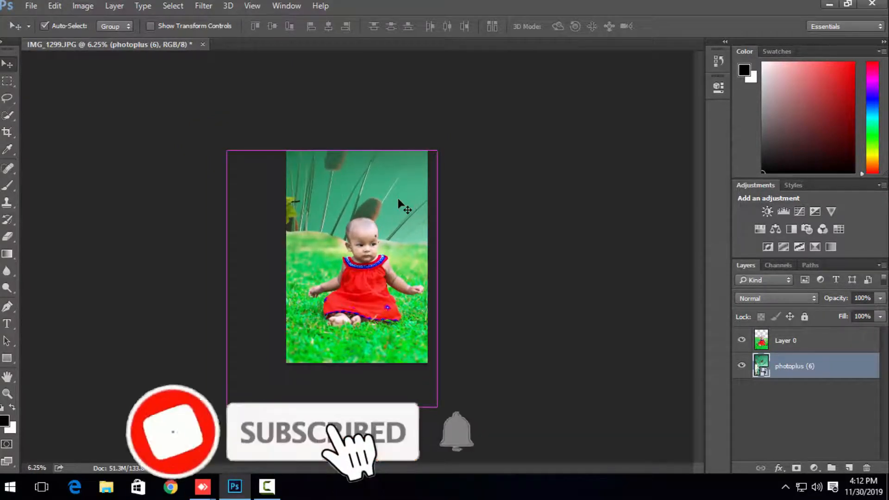
{"action": "mouse_move", "coordinate": [392, 178]}
{"action": "left_mouse_down"}
{"action": "mouse_move", "coordinate": [353, 194]}
{"action": "mouse_move", "coordinate": [385, 177]}
{"action": "mouse_move", "coordinate": [403, 181]}
{"action": "left_mouse_up"}
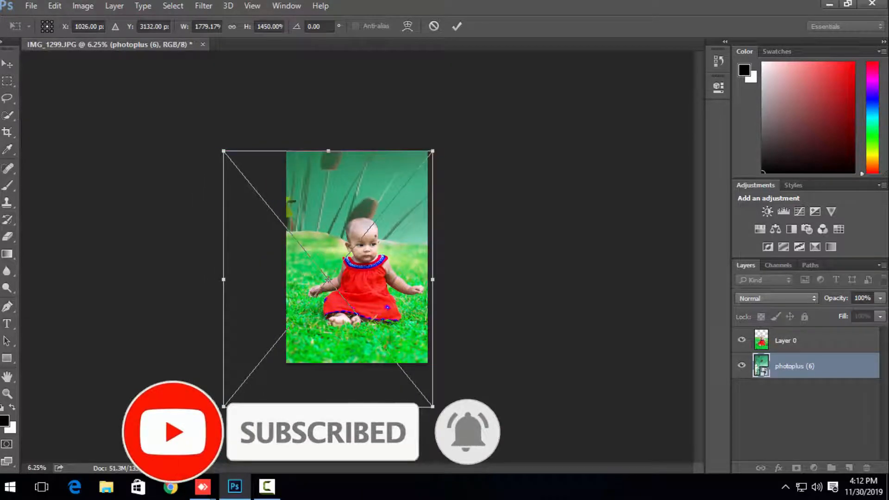
{"action": "left_click_drag", "start_coordinate": [223, 407], "coordinate": [101, 498]}
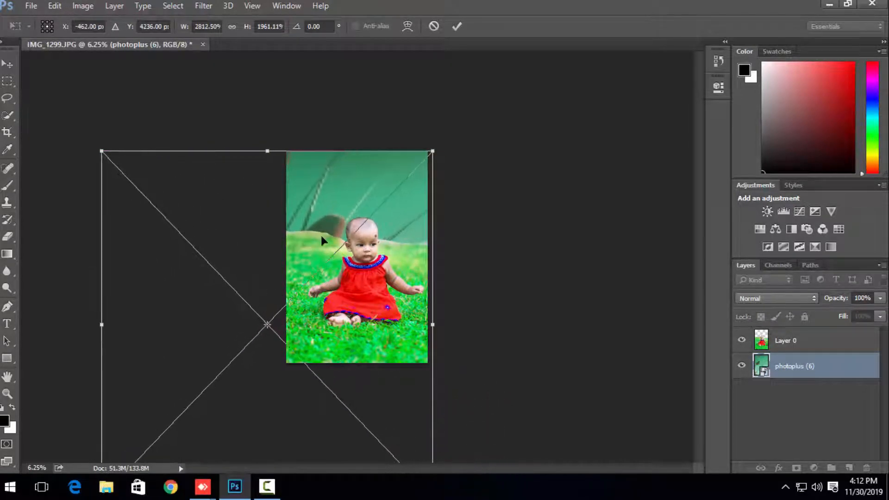
{"action": "left_click_drag", "start_coordinate": [432, 152], "coordinate": [494, 90]}
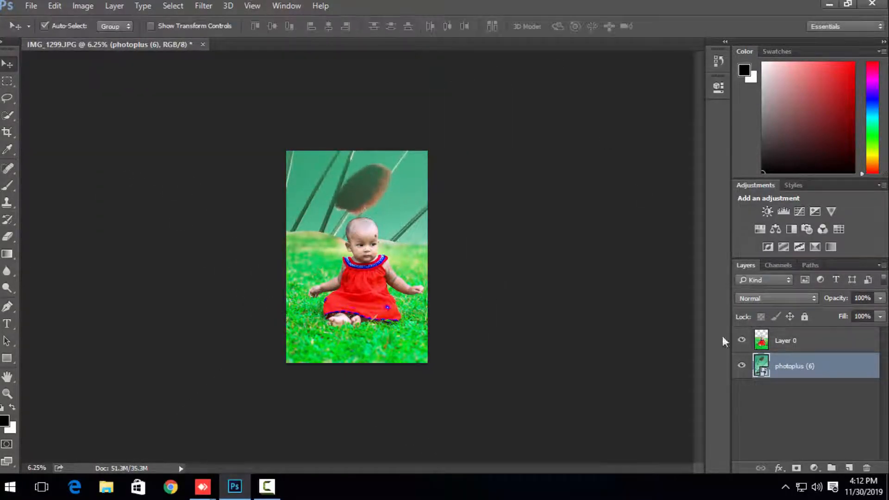
{"action": "left_click_drag", "start_coordinate": [803, 372], "coordinate": [866, 468]}
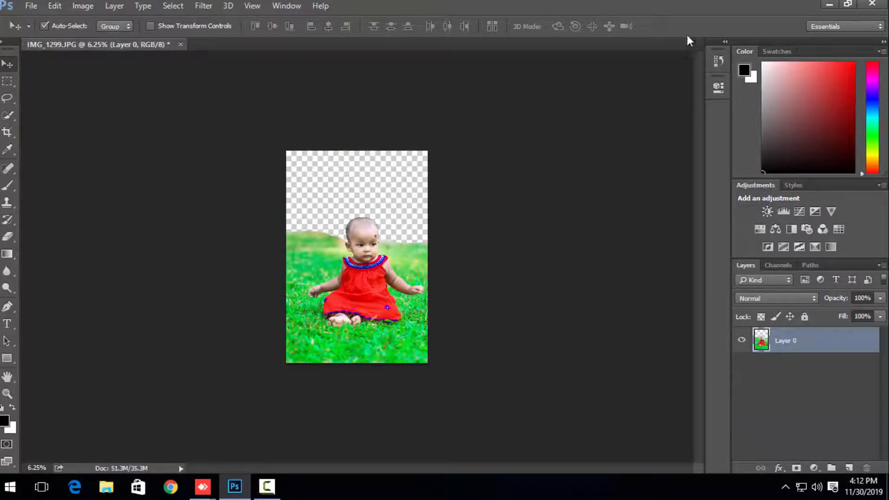
Step: Place a fresh copy of the photoplus (6) image from the desktop into the baby photo document
{"action": "left_click", "coordinate": [829, 3]}
{"action": "left_click_drag", "start_coordinate": [315, 302], "coordinate": [296, 416]}
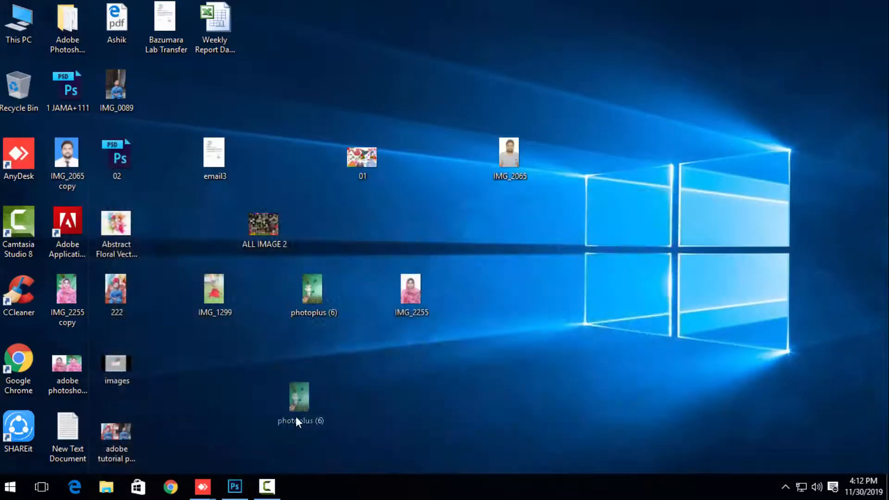
{"action": "left_click_drag", "start_coordinate": [260, 441], "coordinate": [236, 230]}
{"action": "key", "text": "Return"}
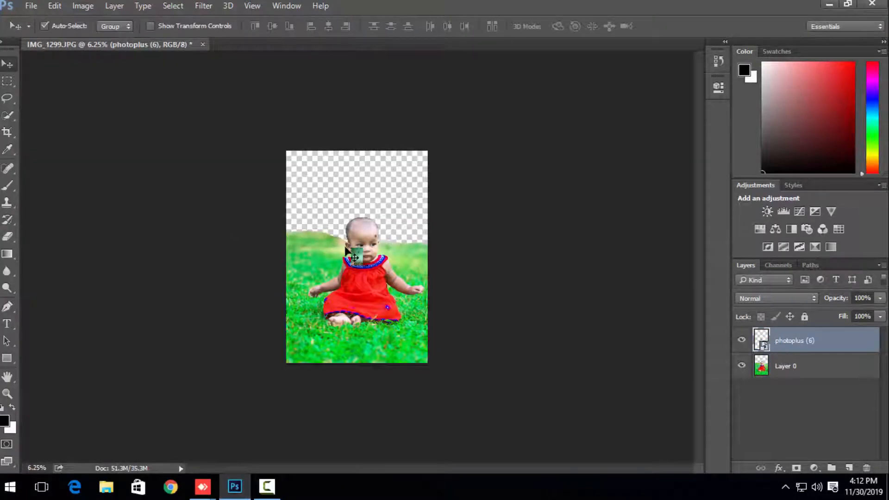
Step: Scale the placed backdrop to about 767% and move it over the upper-left corner of the canvas
{"action": "left_click_drag", "start_coordinate": [346, 250], "coordinate": [442, 384]}
{"action": "key", "text": "ctrl+t"}
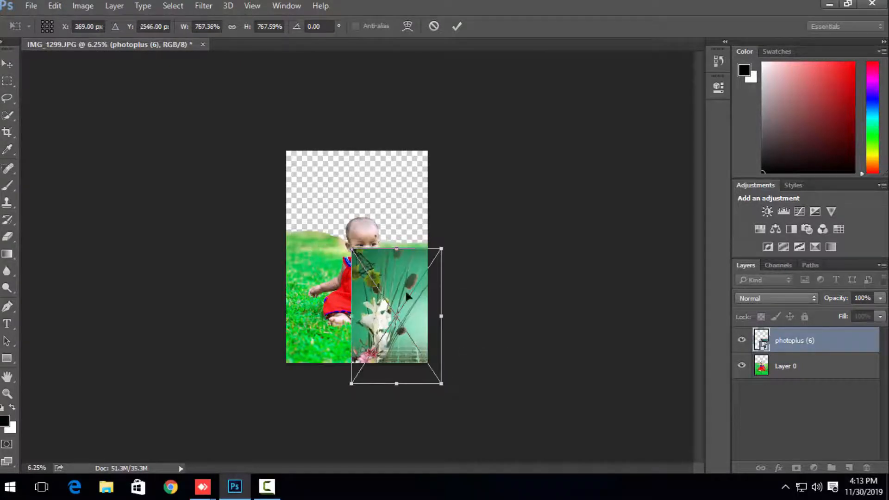
{"action": "key", "text": "Return"}
{"action": "left_click_drag", "start_coordinate": [415, 311], "coordinate": [327, 202]}
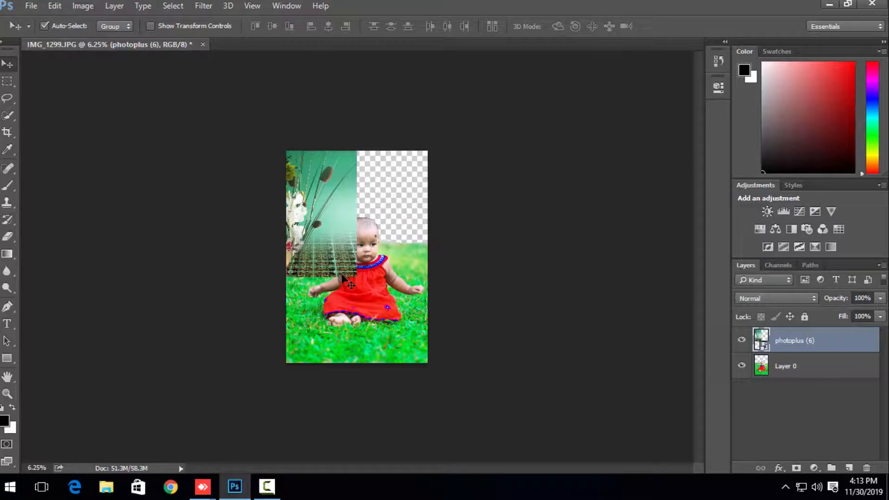
Step: Stretch the backdrop across the canvas width to about 3606% wide and 1645% high
{"action": "key", "text": "ctrl+t"}
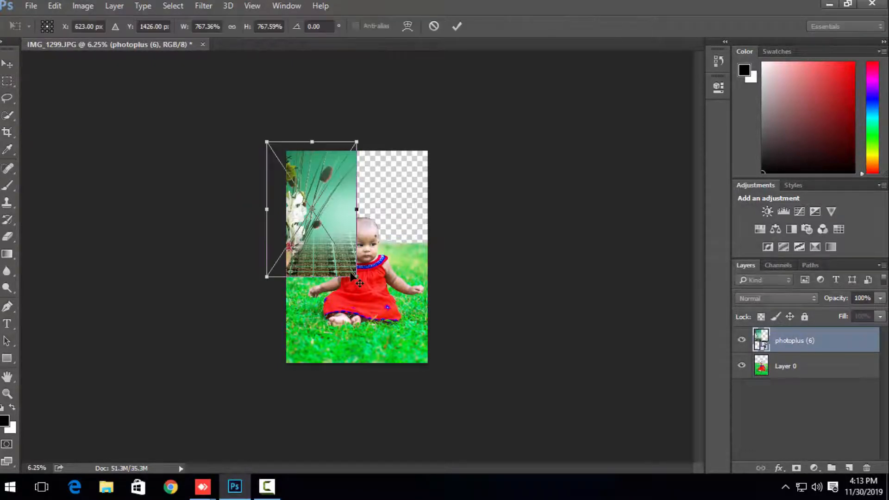
{"action": "left_click_drag", "start_coordinate": [356, 276], "coordinate": [427, 343]}
{"action": "left_click_drag", "start_coordinate": [267, 242], "coordinate": [168, 242]}
{"action": "left_click_drag", "start_coordinate": [295, 138], "coordinate": [299, 76]}
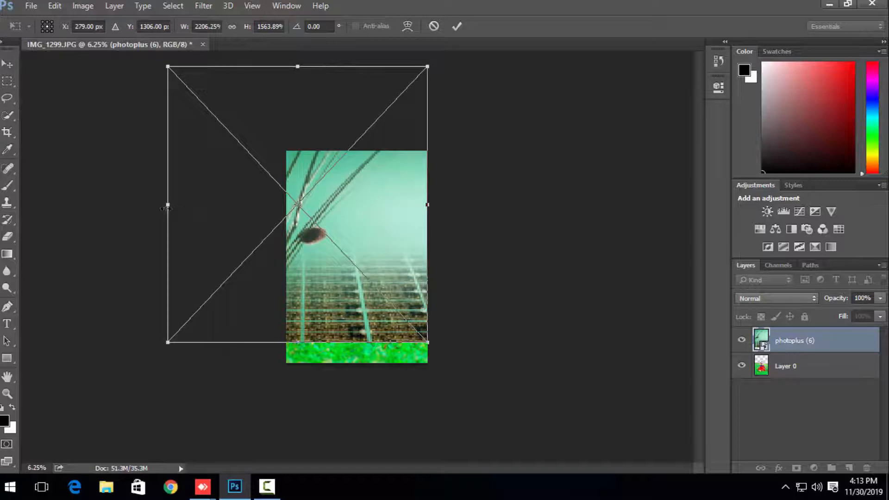
{"action": "left_click_drag", "start_coordinate": [165, 208], "coordinate": [42, 205]}
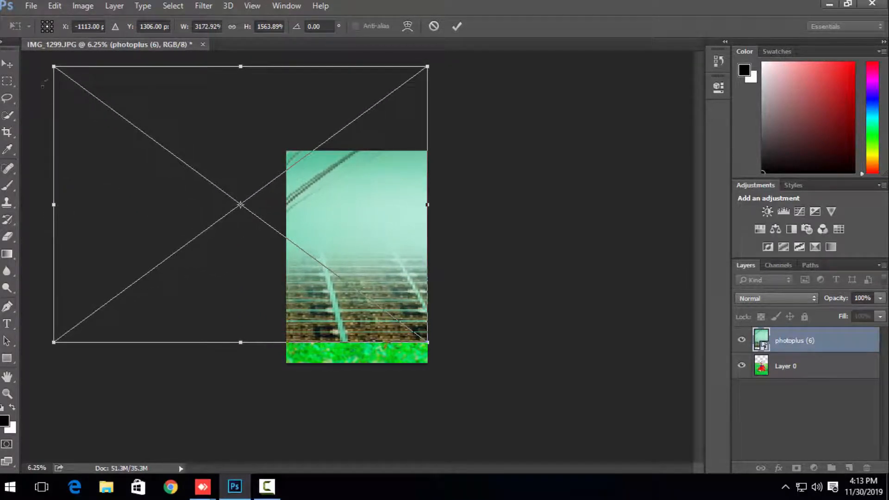
{"action": "left_click_drag", "start_coordinate": [50, 63], "coordinate": [21, 52]}
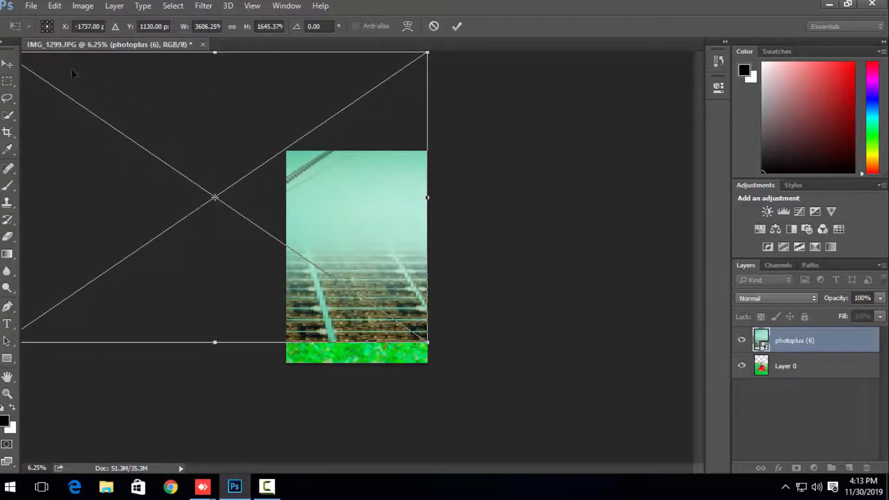
Step: Enlarge the backdrop over the whole canvas to about 4090% by 2736%, and move its layer below Layer 0
{"action": "key", "text": "ctrl+minus"}
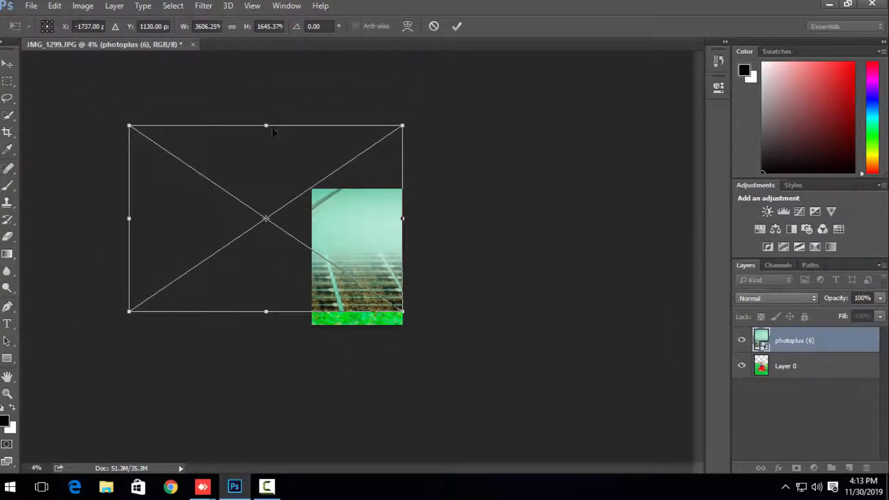
{"action": "left_click_drag", "start_coordinate": [271, 126], "coordinate": [237, 73]}
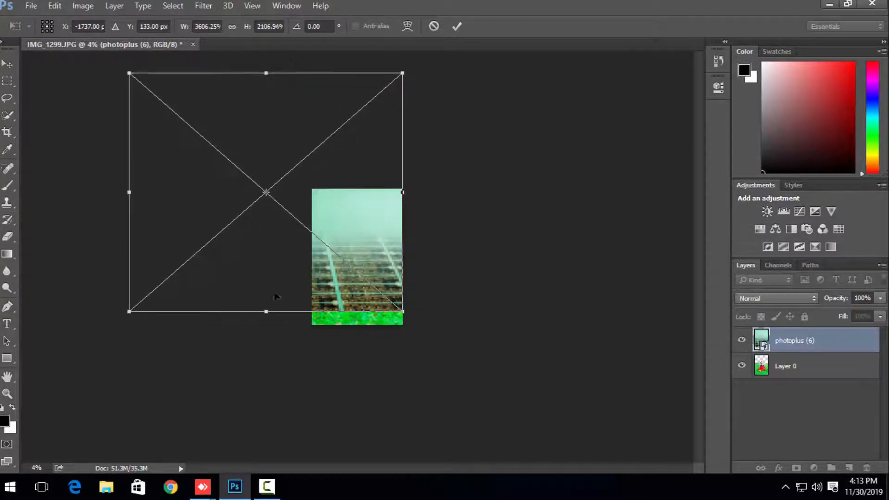
{"action": "left_click_drag", "start_coordinate": [269, 311], "coordinate": [270, 367]}
{"action": "left_click_drag", "start_coordinate": [130, 220], "coordinate": [93, 220]}
{"action": "left_click_drag", "start_coordinate": [243, 71], "coordinate": [231, 53]}
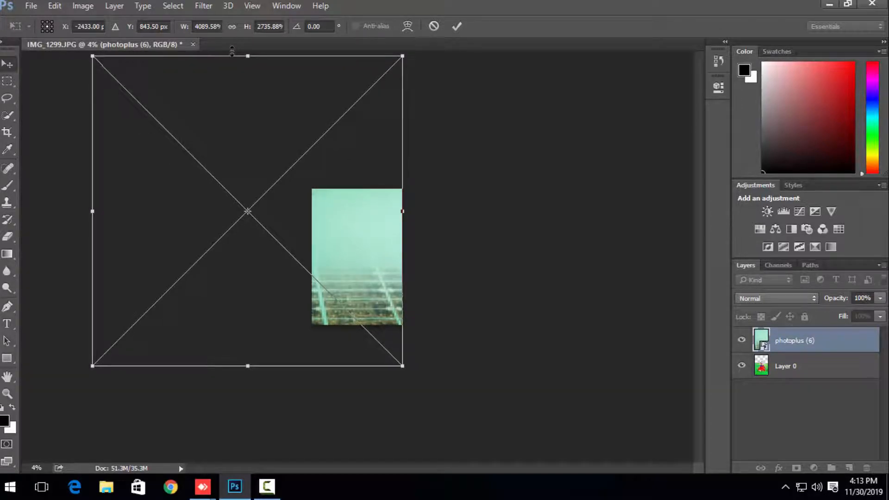
{"action": "key", "text": "Return"}
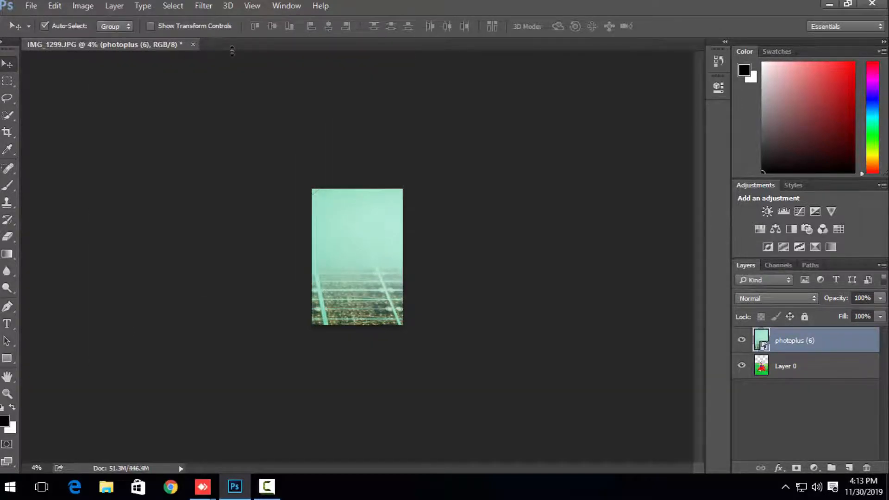
{"action": "key", "text": "ctrl+bracketleft"}
Step: Examine the baby against the plain part of the backdrop at several zoom levels
{"action": "key", "text": "ctrl+0"}
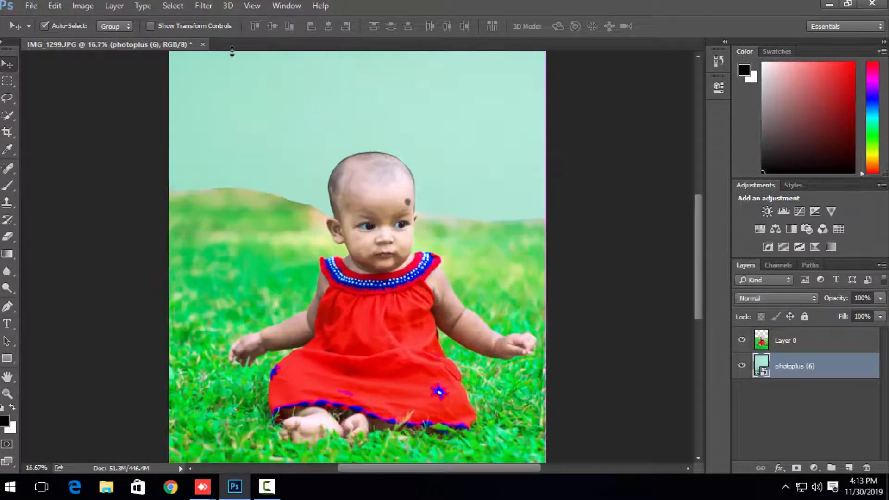
{"action": "key", "text": "ctrl+minus"}
{"action": "key", "text": "ctrl+plus"}
{"action": "key", "text": "ctrl+plus"}
{"action": "key", "text": "ctrl+minus"}
{"action": "key", "text": "ctrl+minus"}
{"action": "key", "text": "ctrl+minus"}
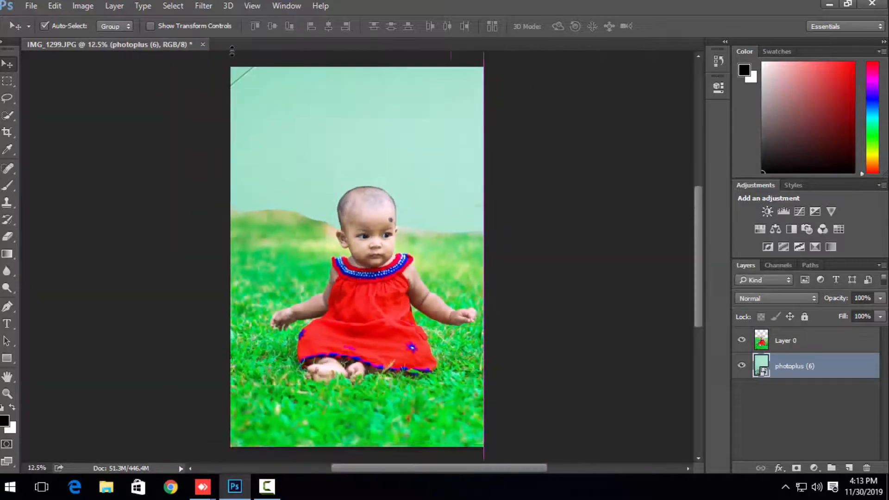
{"action": "key", "text": "ctrl+minus"}
{"action": "key", "text": "ctrl+minus"}
{"action": "key", "text": "ctrl+minus"}
{"action": "key", "text": "ctrl+minus"}
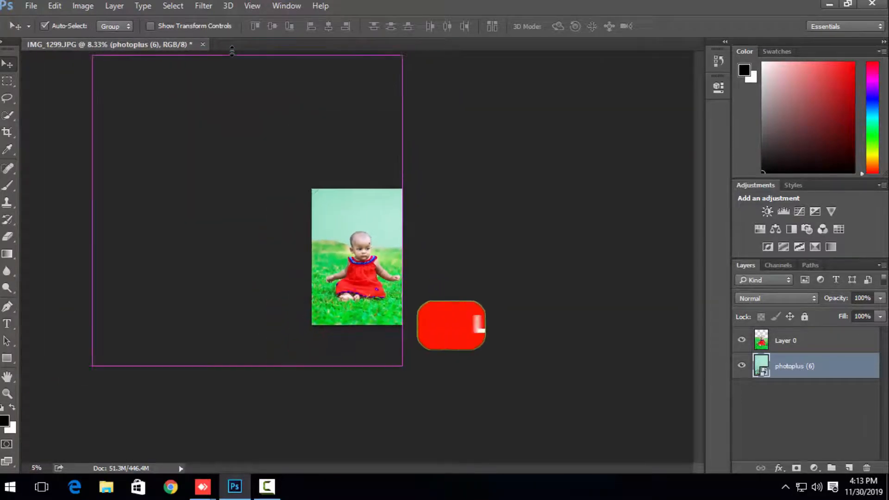
{"action": "key", "text": "ctrl+plus"}
{"action": "key", "text": "ctrl+plus"}
{"action": "key", "text": "ctrl+plus"}
{"action": "key", "text": "ctrl+minus"}
{"action": "key", "text": "ctrl+minus"}
{"action": "key", "text": "ctrl+minus"}
{"action": "key", "text": "ctrl+minus"}
{"action": "key", "text": "ctrl+minus"}
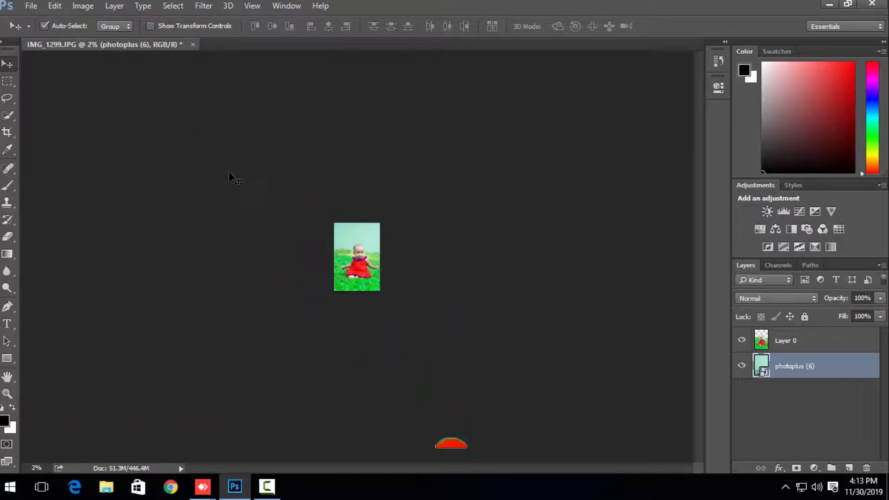
Step: Shrink the backdrop to 2337.50% wide and 1563.89% high, and shift it slightly up over the canvas
{"action": "key", "text": "ctrl+t"}
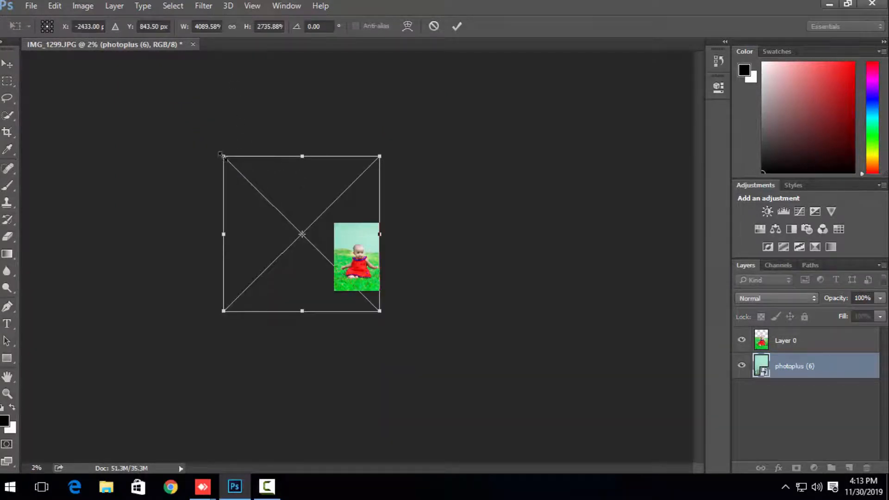
{"action": "left_click_drag", "start_coordinate": [222, 155], "coordinate": [291, 223]}
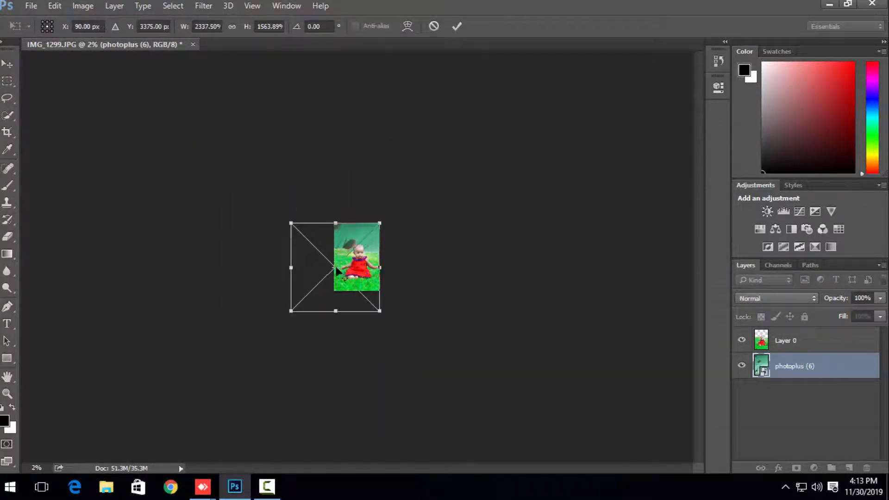
{"action": "left_click_drag", "start_coordinate": [337, 271], "coordinate": [344, 259]}
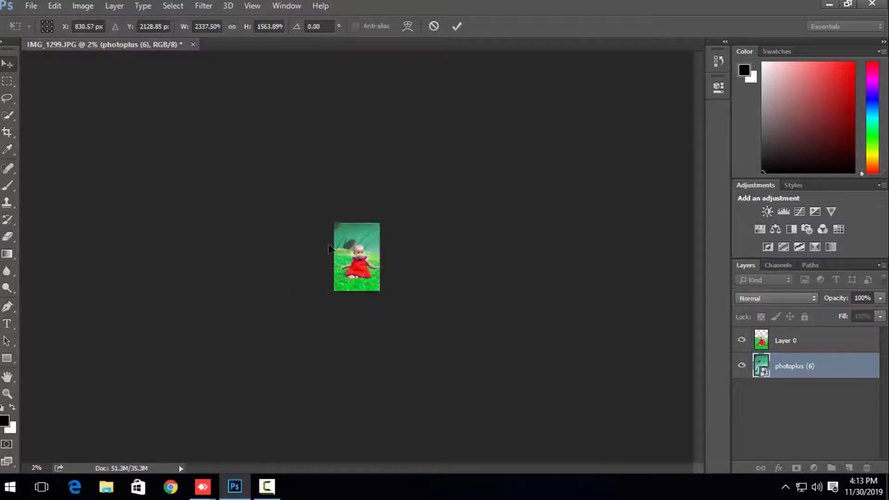
{"action": "key", "text": "Return"}
{"action": "key", "text": "ctrl+equal"}
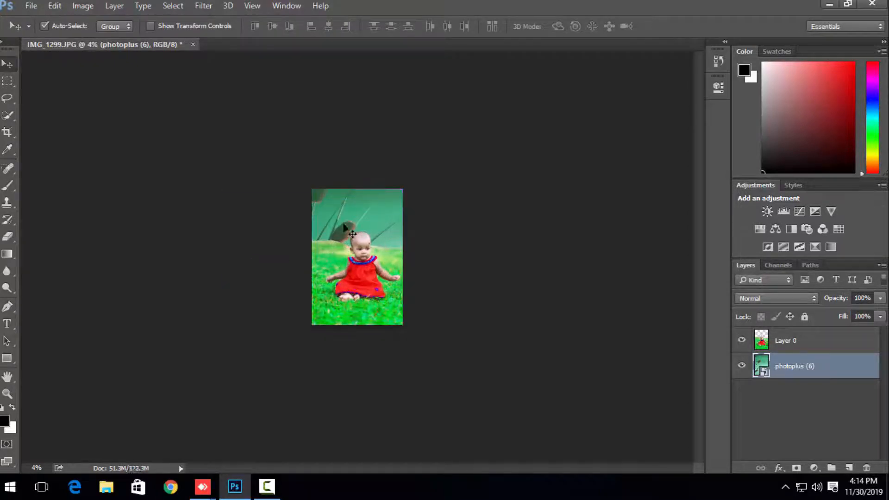
Step: Reposition the backdrop so its white lilies sit directly behind and above the baby's head
{"action": "left_click_drag", "start_coordinate": [352, 234], "coordinate": [378, 212]}
{"action": "scroll", "coordinate": [378, 212], "scroll_direction": "up", "scroll_amount": 5}
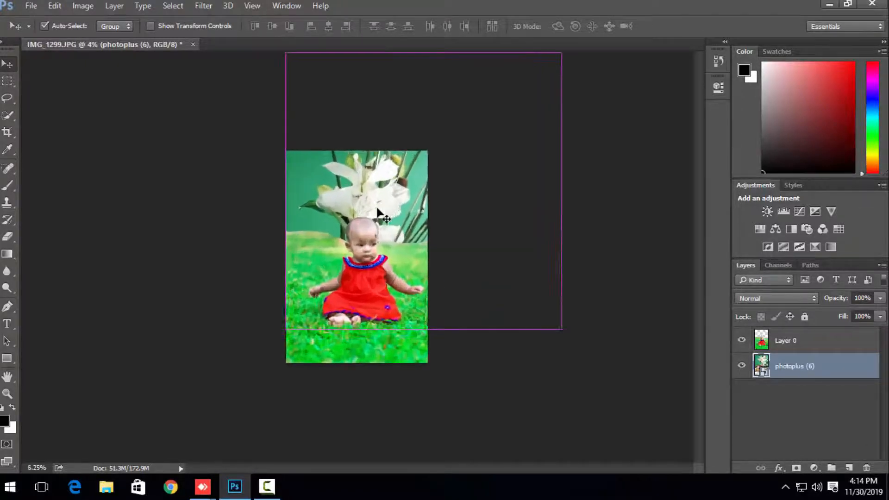
{"action": "mouse_move", "coordinate": [307, 197]}
{"action": "left_mouse_down"}
{"action": "mouse_move", "coordinate": [299, 233]}
{"action": "mouse_move", "coordinate": [317, 240]}
{"action": "left_mouse_up"}
Step: Try to retouch the upper grass edge beside the baby's head on Layer 0 with the Clone Stamp
{"action": "key", "text": "s"}
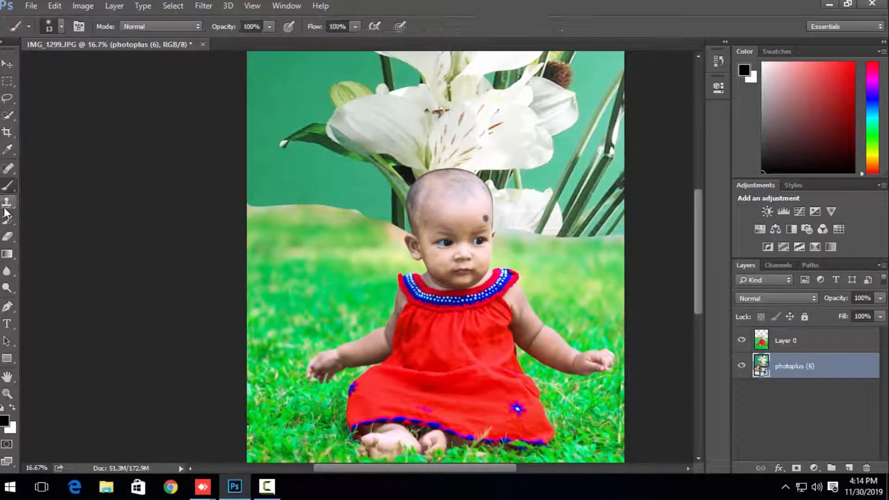
{"action": "left_click", "coordinate": [306, 224]}
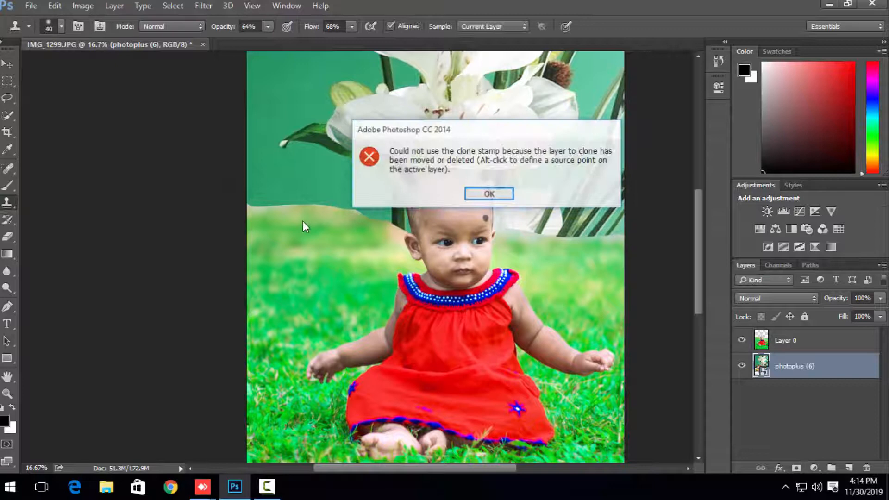
{"action": "left_click", "coordinate": [488, 199]}
{"action": "left_click", "coordinate": [775, 346]}
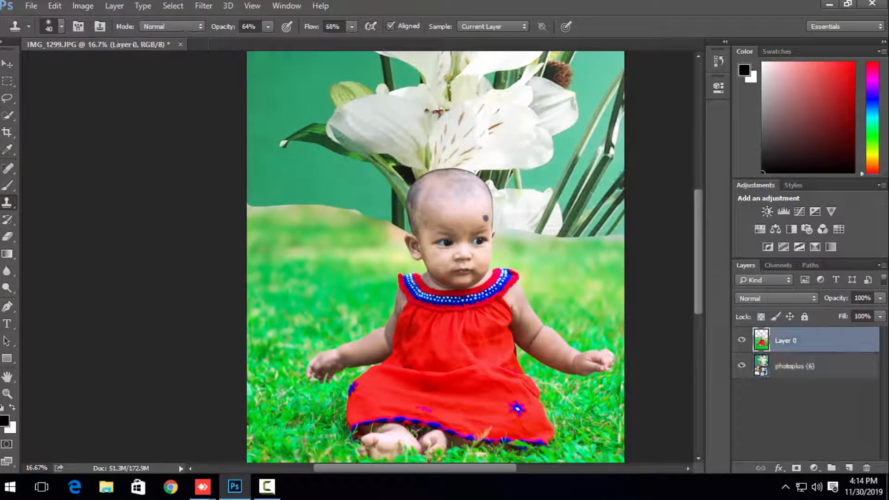
{"action": "left_click", "coordinate": [358, 225], "text": "alt"}
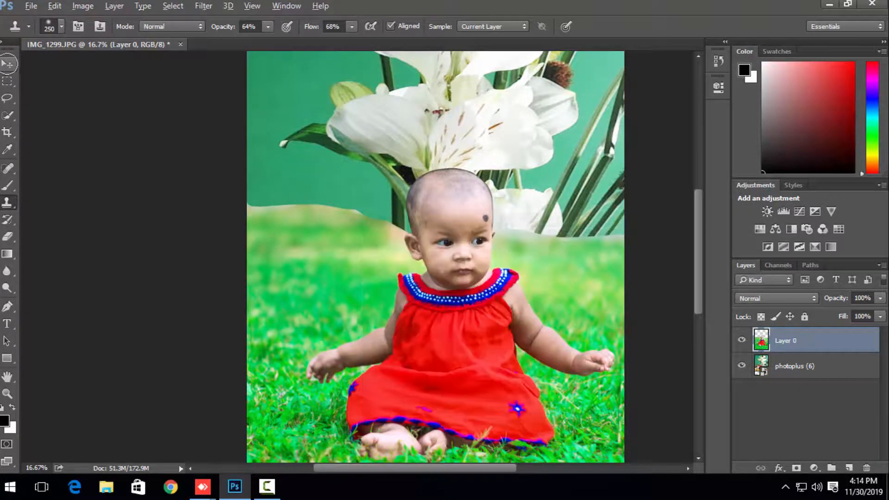
{"action": "left_click", "coordinate": [8, 64]}
{"action": "left_click", "coordinate": [498, 198]}
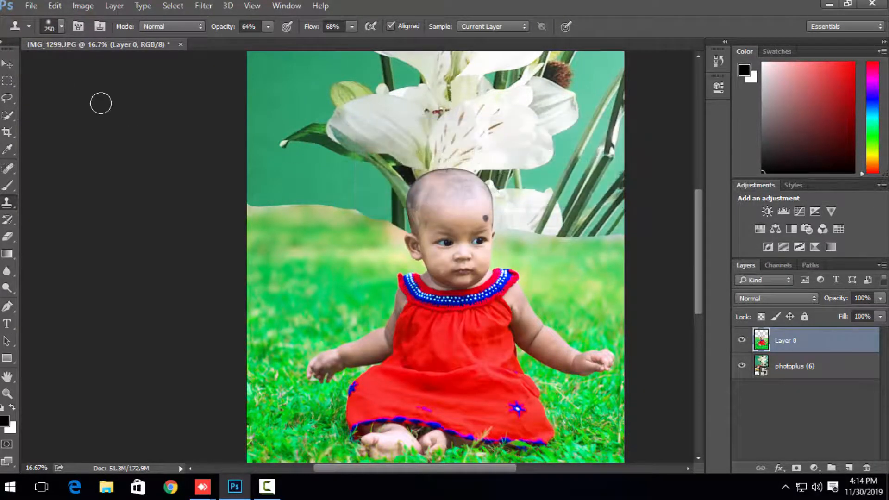
Step: Reposition the photoplus (6) backdrop so its lily cluster rises directly behind and above the baby's head
{"action": "left_click", "coordinate": [10, 67]}
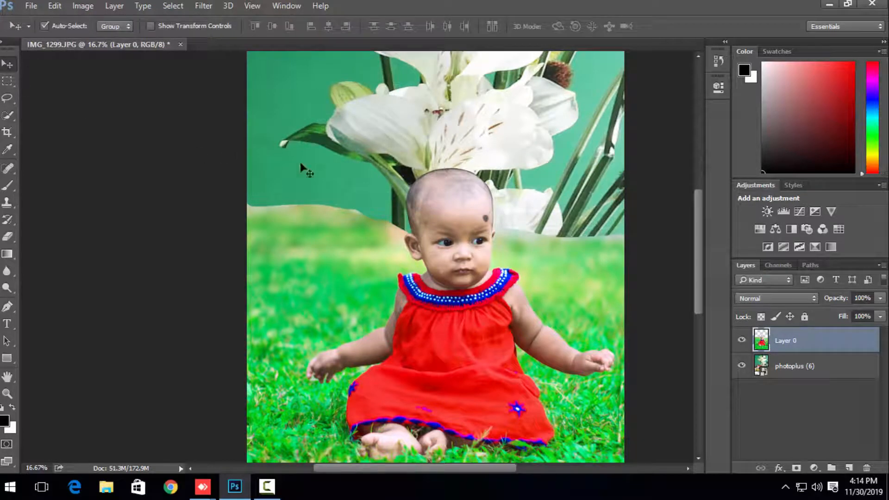
{"action": "left_click_drag", "start_coordinate": [555, 172], "coordinate": [500, 144]}
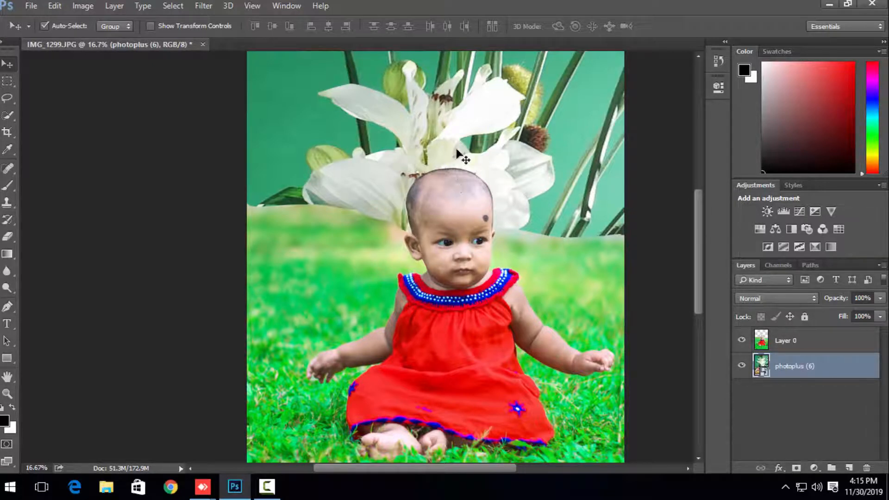
{"action": "left_click_drag", "start_coordinate": [460, 153], "coordinate": [472, 115]}
{"action": "key", "text": "ctrl+minus"}
{"action": "key", "text": "ctrl+minus"}
{"action": "key", "text": "ctrl+plus"}
{"action": "key", "text": "ctrl+plus"}
{"action": "key", "text": "ctrl+plus"}
{"action": "key", "text": "ctrl+plus"}
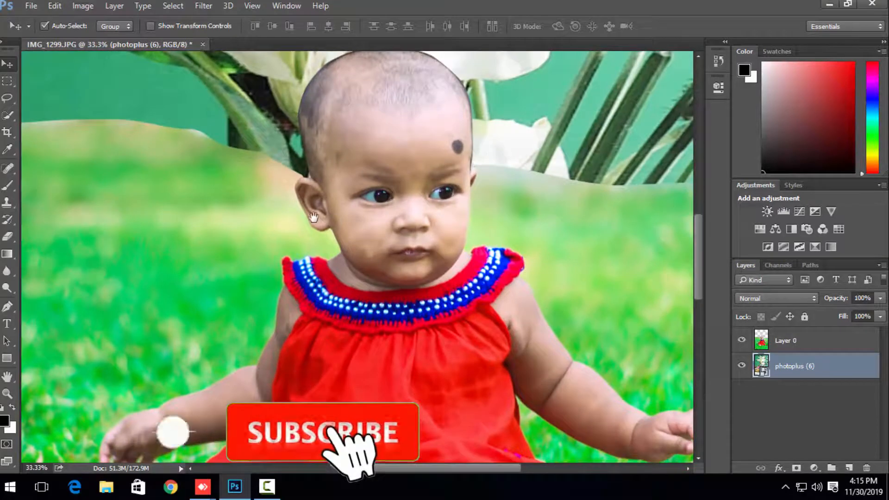
Step: Trace a Pen path around the baby's ear on the picture's left side and down along the cheek
{"action": "left_click_drag", "start_coordinate": [330, 208], "coordinate": [459, 184]}
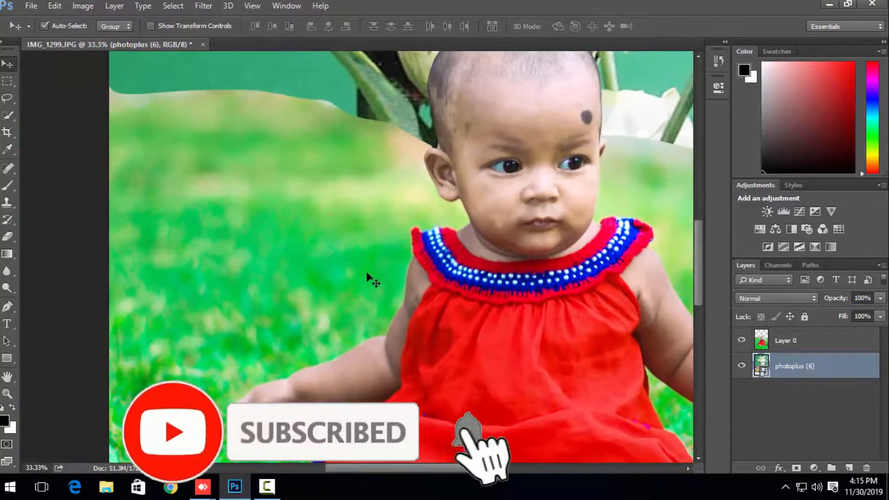
{"action": "key", "text": "p"}
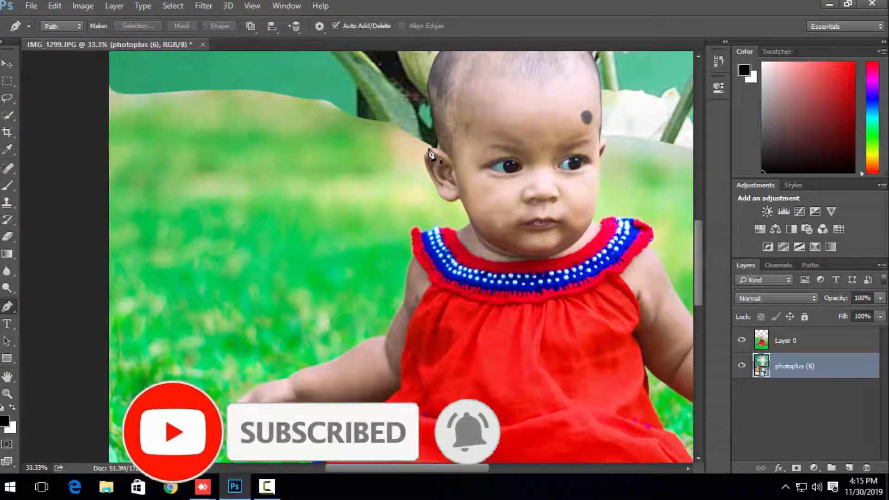
{"action": "left_click", "coordinate": [431, 148]}
{"action": "left_click_drag", "start_coordinate": [423, 154], "coordinate": [421, 161]}
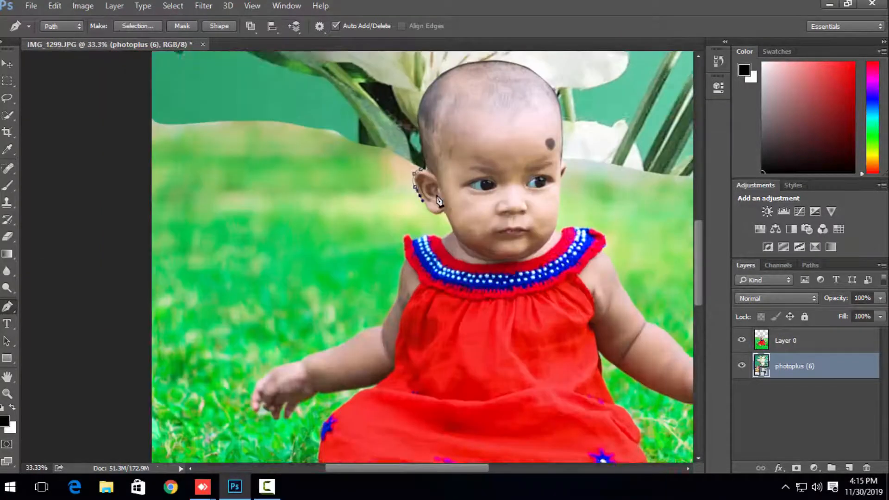
{"action": "key", "text": "ctrl+plus"}
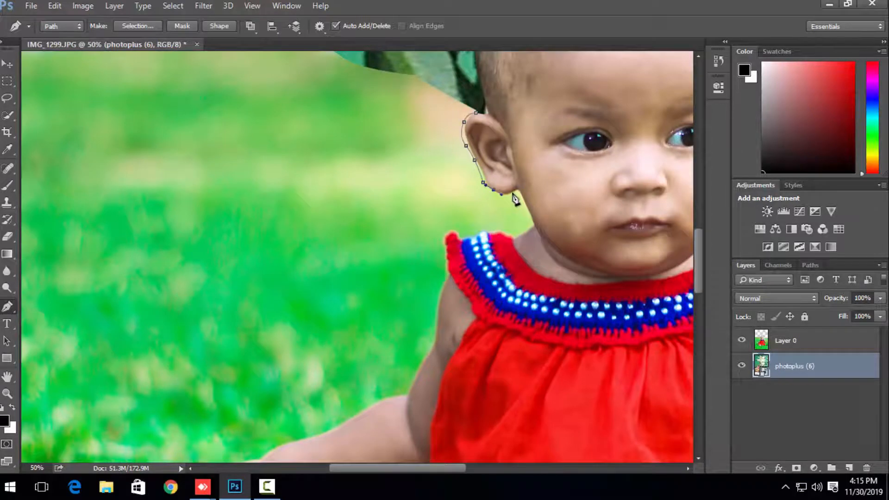
{"action": "left_click_drag", "start_coordinate": [516, 192], "coordinate": [521, 198]}
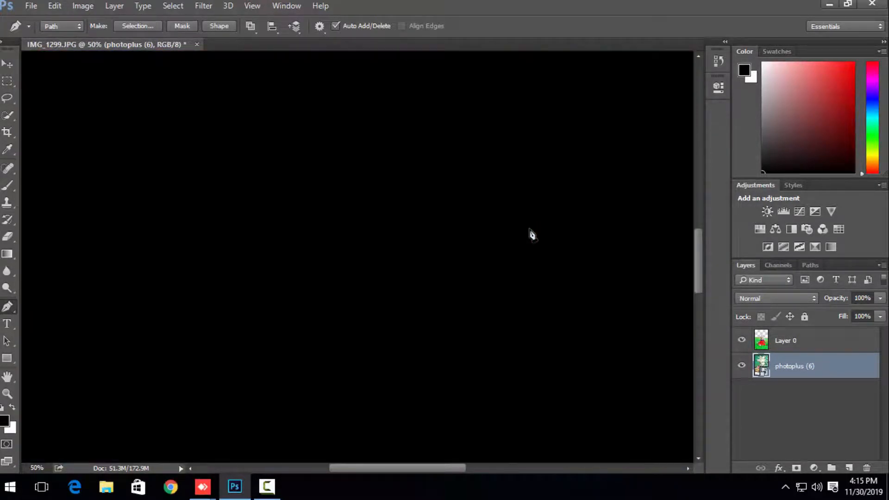
{"action": "key", "text": "ctrl+minus"}
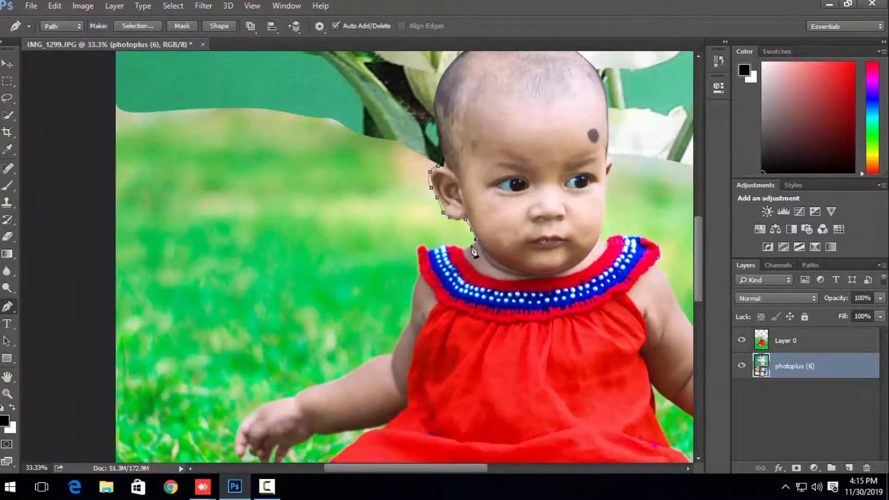
Step: Continue the path along the collar and across the grass to the picture's left edge, close it above the grass, and convert it to a selection
{"action": "left_click", "coordinate": [444, 246]}
{"action": "left_click_drag", "start_coordinate": [419, 246], "coordinate": [360, 203]}
{"action": "left_click_drag", "start_coordinate": [311, 172], "coordinate": [288, 171]}
{"action": "left_click_drag", "start_coordinate": [206, 186], "coordinate": [163, 202]}
{"action": "left_click_drag", "start_coordinate": [145, 210], "coordinate": [122, 190]}
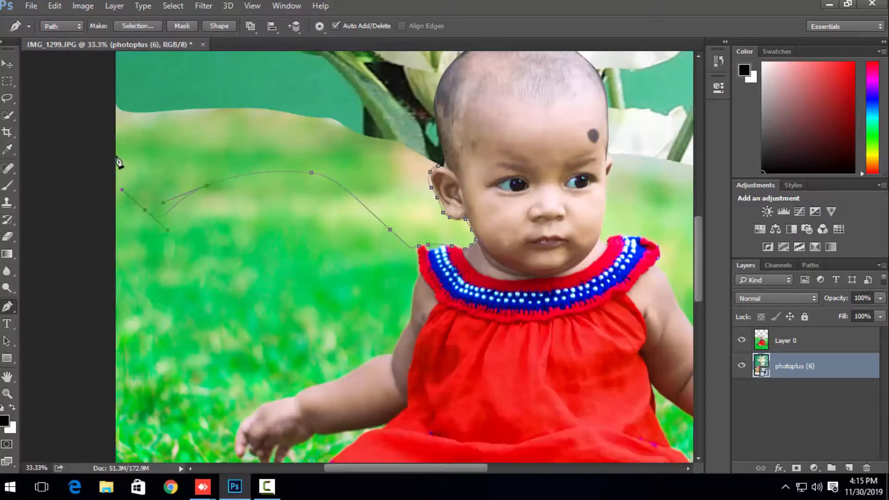
{"action": "left_click_drag", "start_coordinate": [116, 152], "coordinate": [115, 141]}
{"action": "key", "text": "ctrl+z"}
{"action": "left_click", "coordinate": [106, 112]}
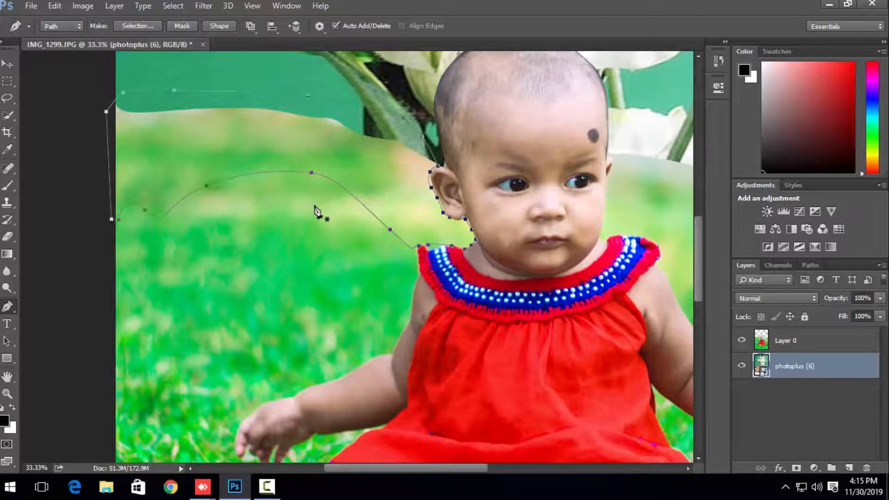
{"action": "key", "text": "ctrl+Return"}
Step: Try to delete the selected area from the photoplus (6) layer
{"action": "key", "text": "Delete"}
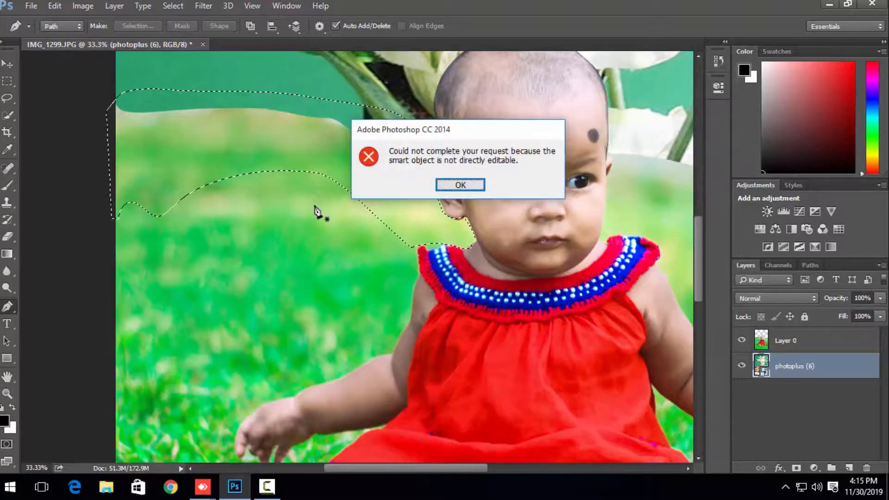
{"action": "left_click", "coordinate": [464, 189]}
{"action": "key", "text": "Delete"}
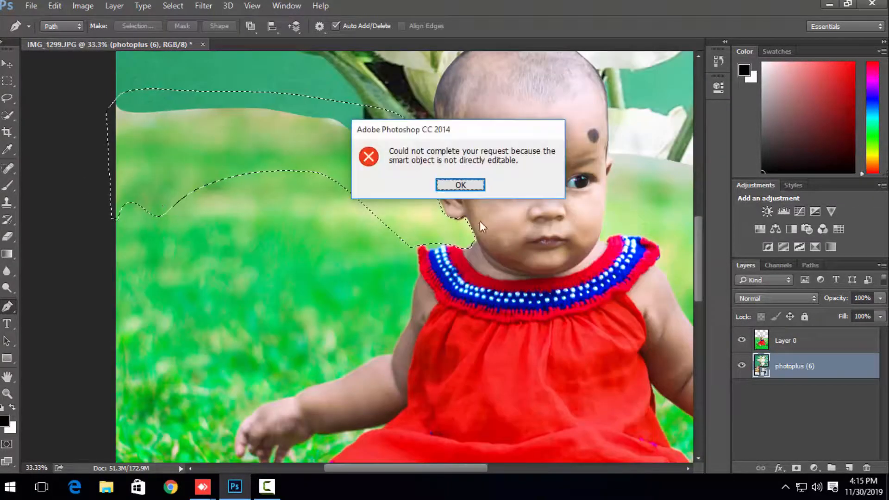
{"action": "left_click", "coordinate": [468, 190]}
{"action": "key", "text": "Delete"}
{"action": "left_click", "coordinate": [780, 343]}
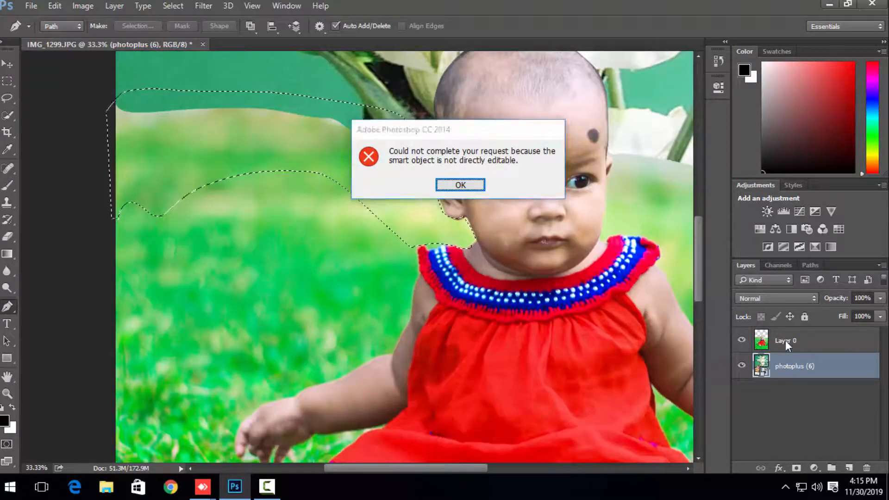
{"action": "left_click", "coordinate": [470, 186]}
Step: Delete the selected strip of grass beside the ear from Layer 0 and clear the selection
{"action": "left_click", "coordinate": [792, 342]}
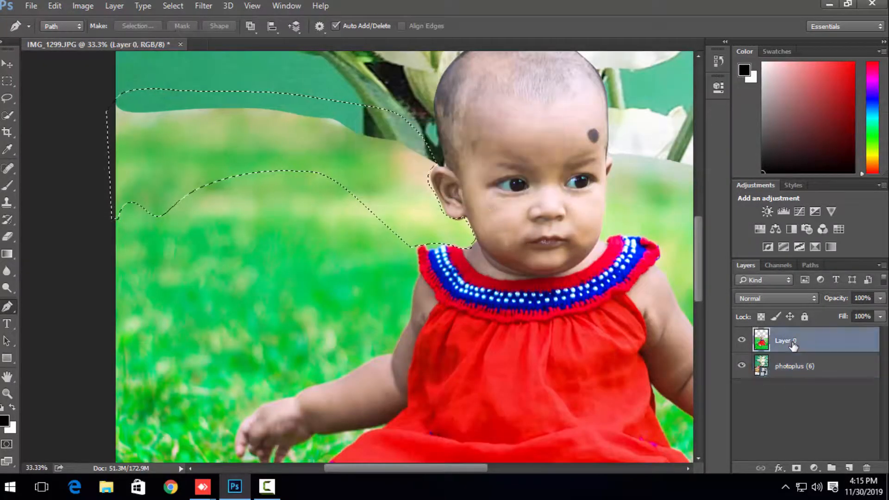
{"action": "key", "text": "Delete"}
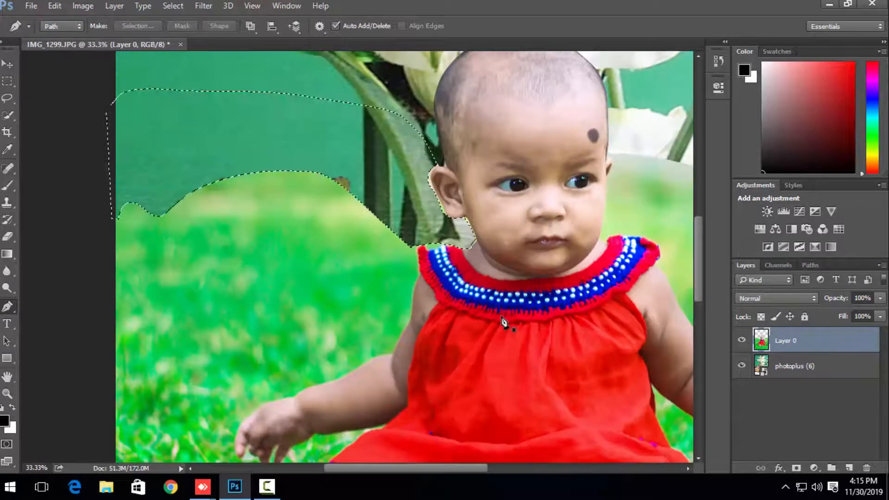
{"action": "key", "text": "ctrl+d"}
Step: Examine the cut grass edge on both sides of the baby at several zoom levels
{"action": "left_click_drag", "start_coordinate": [348, 255], "coordinate": [302, 262]}
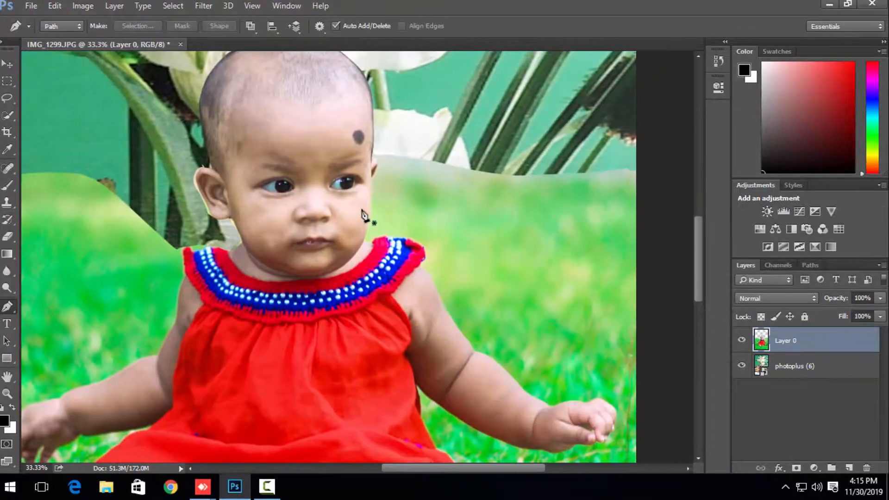
{"action": "key", "text": "ctrl+plus"}
{"action": "key", "text": "ctrl+plus"}
{"action": "left_click_drag", "start_coordinate": [362, 211], "coordinate": [542, 249]}
{"action": "left_click_drag", "start_coordinate": [291, 234], "coordinate": [322, 228]}
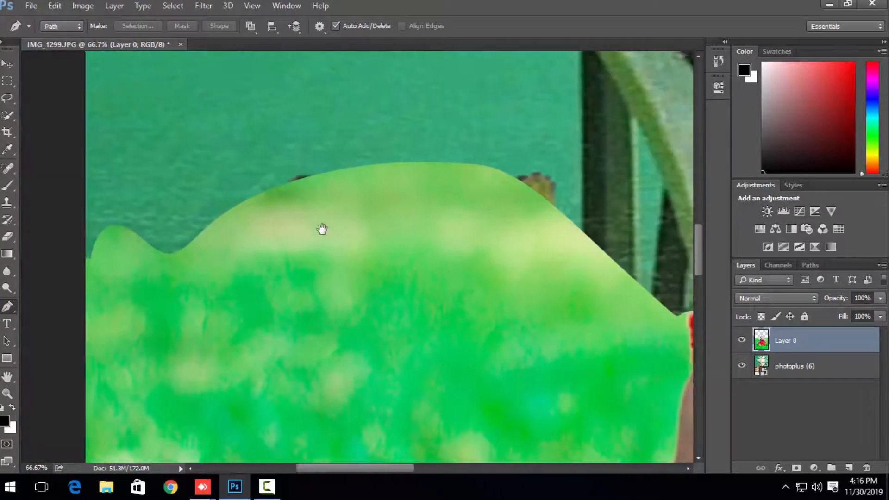
{"action": "left_click_drag", "start_coordinate": [538, 230], "coordinate": [353, 230]}
{"action": "key", "text": "ctrl+minus"}
{"action": "key", "text": "ctrl+minus"}
{"action": "key", "text": "ctrl+minus"}
{"action": "key", "text": "ctrl+minus"}
{"action": "key", "text": "ctrl+minus"}
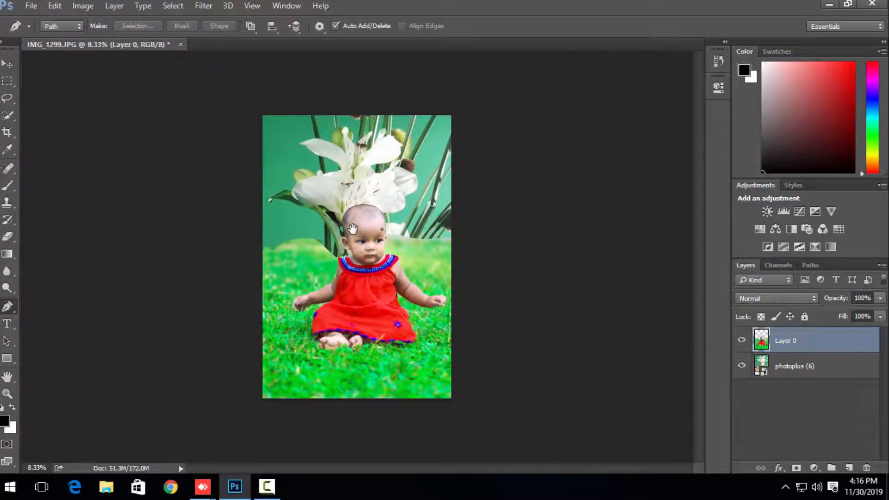
{"action": "key", "text": "ctrl+plus"}
{"action": "key", "text": "ctrl+plus"}
{"action": "key", "text": "ctrl+plus"}
{"action": "key", "text": "ctrl+plus"}
{"action": "key", "text": "ctrl+plus"}
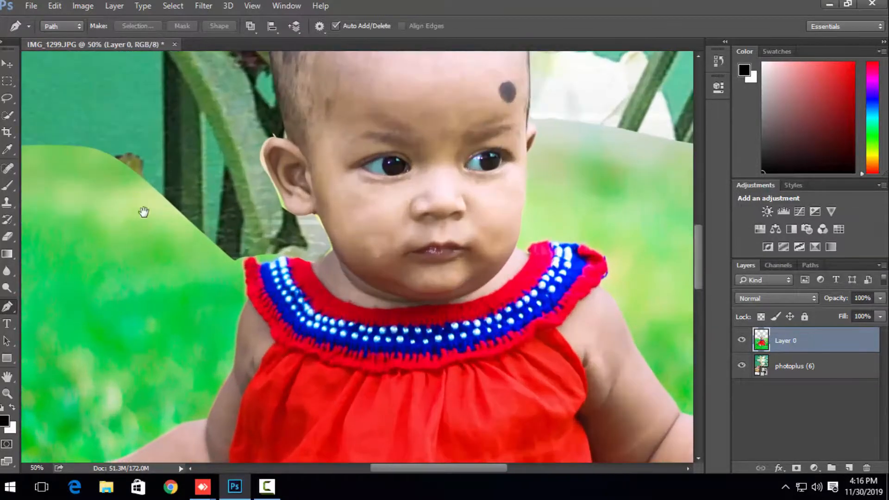
Step: Outline the grass hump left of the baby down to a nearly level line with the Pen tool, delete it from Layer 0, and deselect
{"action": "left_click_drag", "start_coordinate": [144, 212], "coordinate": [381, 238]}
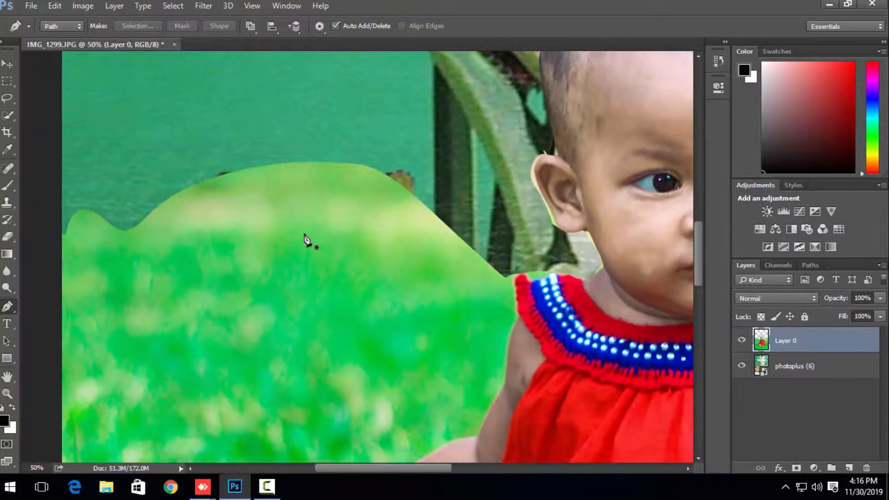
{"action": "left_click", "coordinate": [65, 237]}
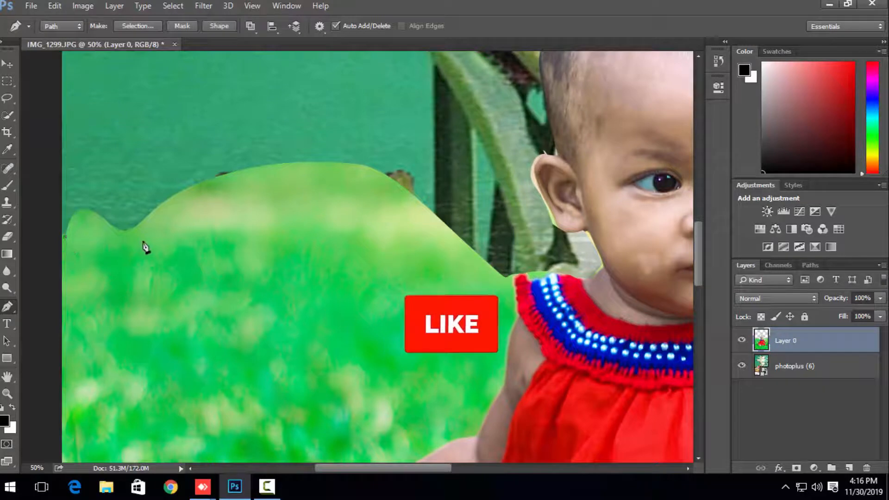
{"action": "left_click_drag", "start_coordinate": [143, 240], "coordinate": [178, 238]}
{"action": "left_click_drag", "start_coordinate": [388, 255], "coordinate": [508, 250]}
{"action": "left_click", "coordinate": [500, 283]}
{"action": "left_click", "coordinate": [508, 276]}
{"action": "left_click_drag", "start_coordinate": [485, 205], "coordinate": [438, 174]}
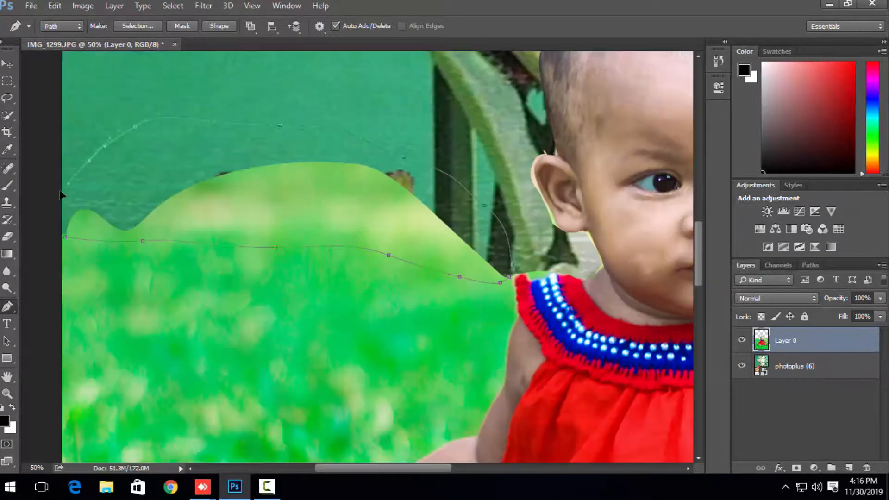
{"action": "left_click_drag", "start_coordinate": [45, 208], "coordinate": [42, 224]}
{"action": "left_click", "coordinate": [62, 238]}
{"action": "key", "text": "ctrl+Return"}
{"action": "key", "text": "Delete"}
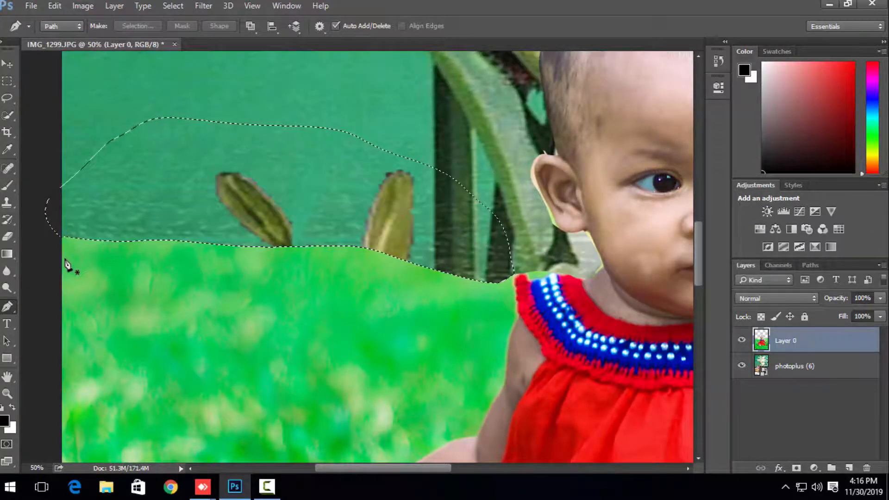
{"action": "key", "text": "ctrl+d"}
Step: Start a Pen path around the ear on the picture's right side, down the cheek and along the dress collar
{"action": "scroll", "coordinate": [220, 254], "scroll_direction": "right", "scroll_amount": 10}
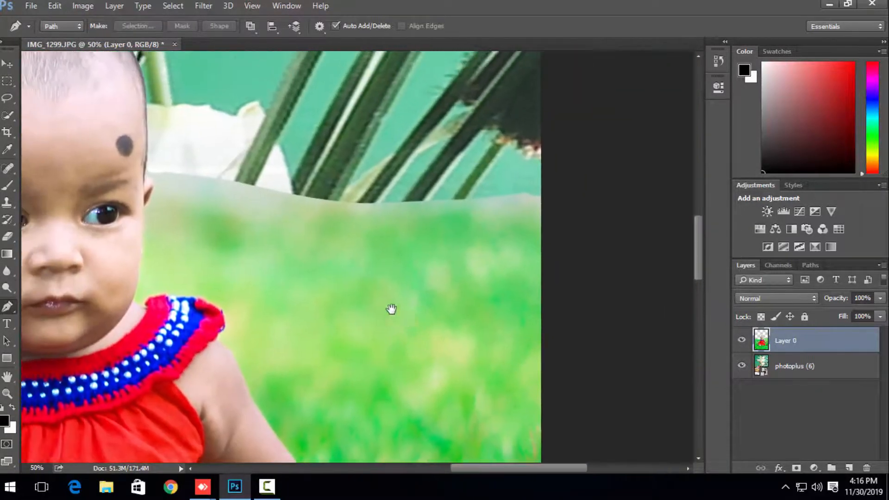
{"action": "left_click_drag", "start_coordinate": [392, 309], "coordinate": [403, 320]}
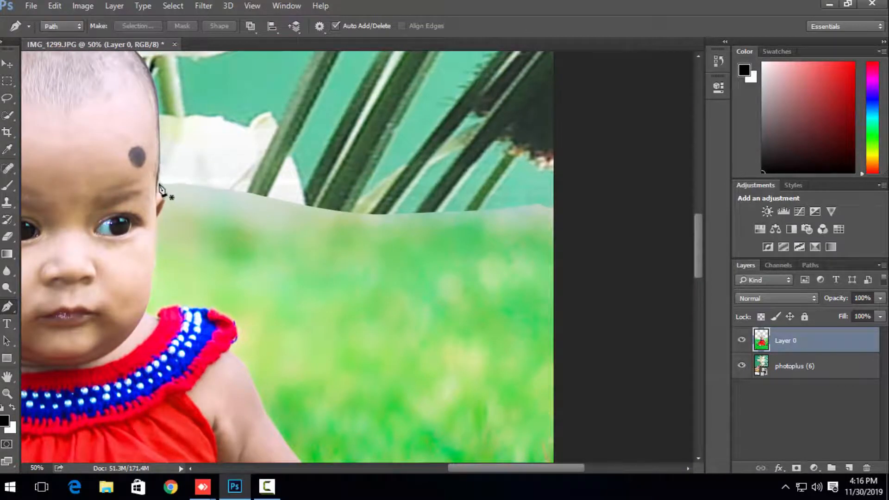
{"action": "left_click_drag", "start_coordinate": [159, 184], "coordinate": [157, 225]}
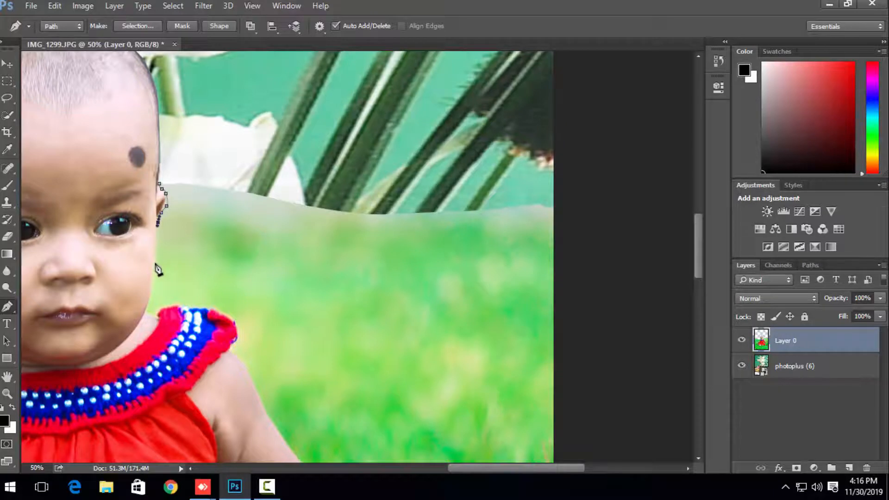
{"action": "left_click_drag", "start_coordinate": [155, 266], "coordinate": [235, 343]}
{"action": "left_click", "coordinate": [154, 317]}
Step: Continue the Pen path down the cheek, around the collar and along the top of the arm to the hand on the picture's right
{"action": "scroll", "coordinate": [248, 382], "scroll_direction": "down", "scroll_amount": 5}
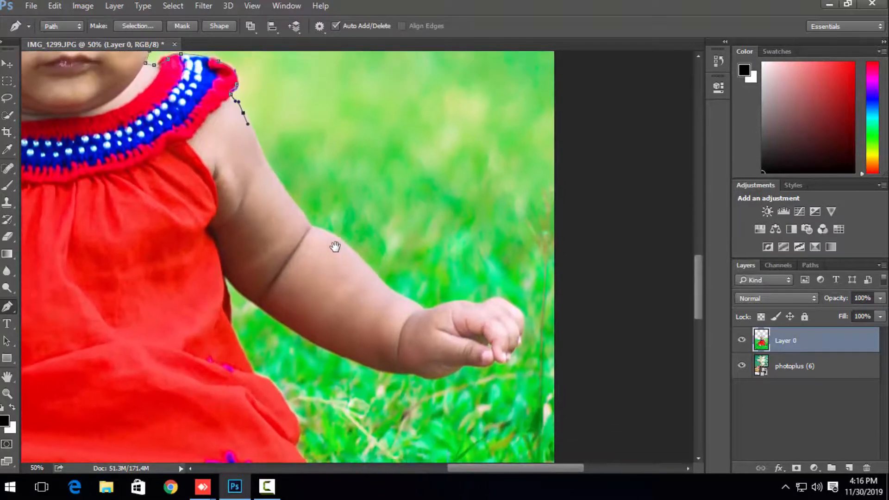
{"action": "left_click_drag", "start_coordinate": [304, 215], "coordinate": [349, 244]}
{"action": "left_click", "coordinate": [425, 309]}
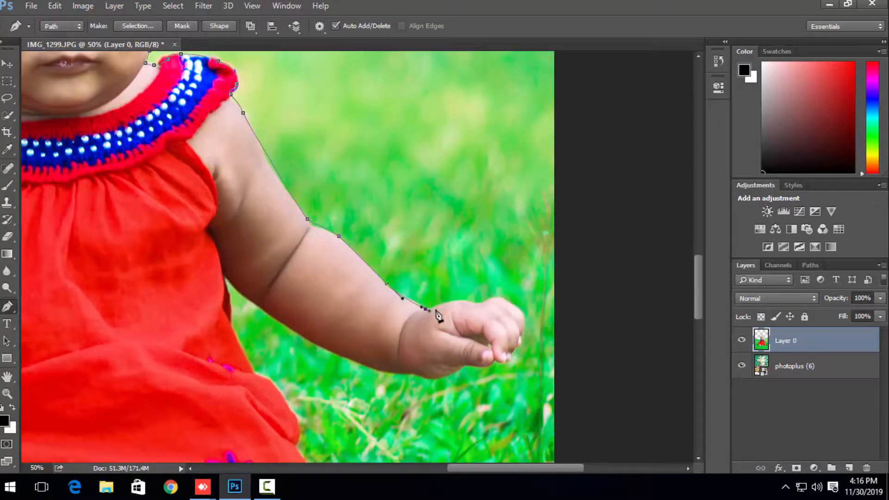
{"action": "left_click", "coordinate": [443, 306]}
{"action": "left_click", "coordinate": [468, 303]}
{"action": "left_click_drag", "start_coordinate": [491, 300], "coordinate": [586, 234]}
Step: Loop the path outside the canvas and back to the ear, convert it to a selection, and delete the enclosed grass from Layer 0
{"action": "key", "text": "ctrl+minus"}
{"action": "key", "text": "ctrl+minus"}
{"action": "key", "text": "ctrl+minus"}
{"action": "key", "text": "ctrl+minus"}
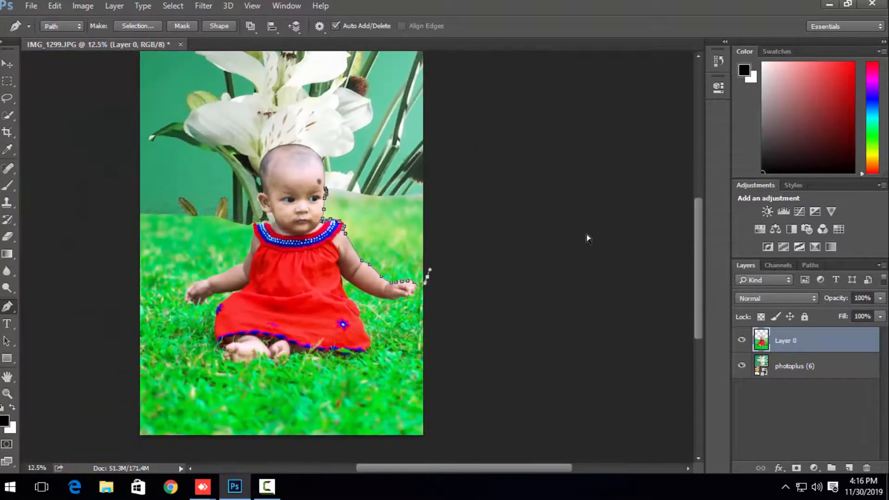
{"action": "left_click", "coordinate": [517, 197]}
{"action": "left_click_drag", "start_coordinate": [491, 133], "coordinate": [473, 119]}
{"action": "left_click_drag", "start_coordinate": [438, 103], "coordinate": [384, 121]}
{"action": "left_click_drag", "start_coordinate": [370, 135], "coordinate": [365, 143]}
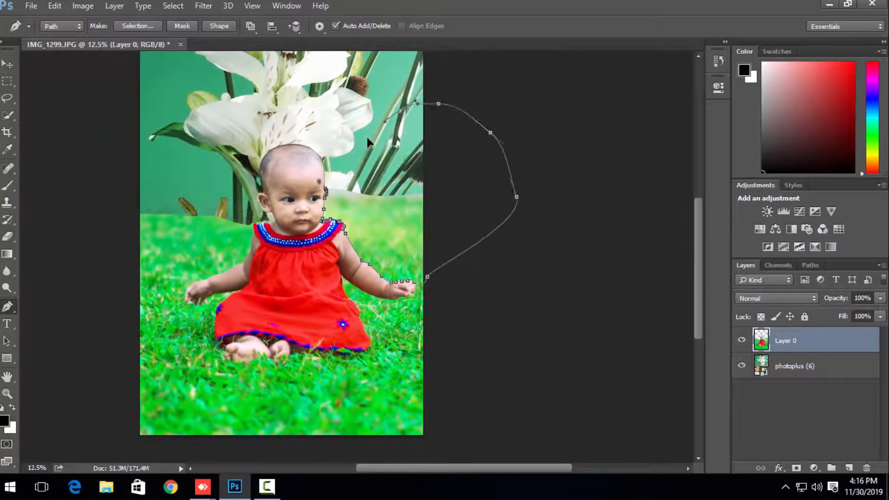
{"action": "left_click", "coordinate": [325, 190]}
{"action": "key", "text": "ctrl+Return"}
{"action": "key", "text": "Delete"}
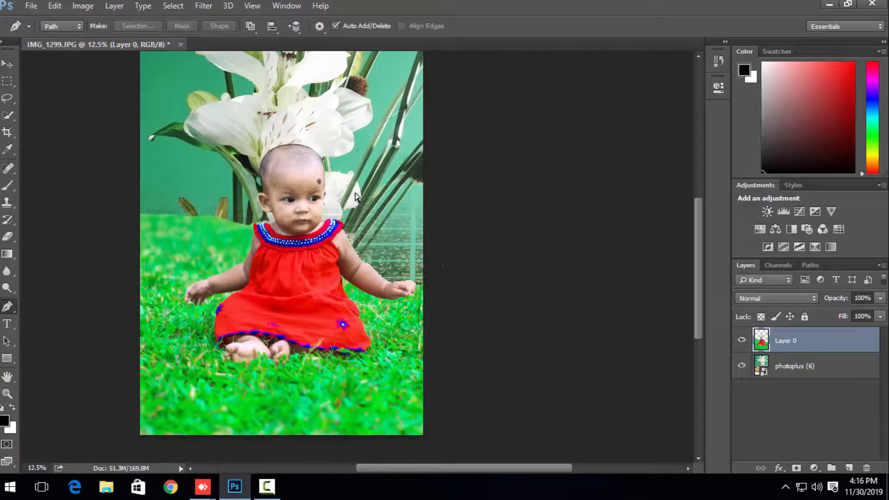
Step: Start a Pen path at the collar on the picture's left and trace down the upper arm onto the forearm
{"action": "key", "text": "ctrl+minus"}
{"action": "key", "text": "ctrl+minus"}
{"action": "key", "text": "ctrl+plus"}
{"action": "key", "text": "ctrl+plus"}
{"action": "key", "text": "ctrl+plus"}
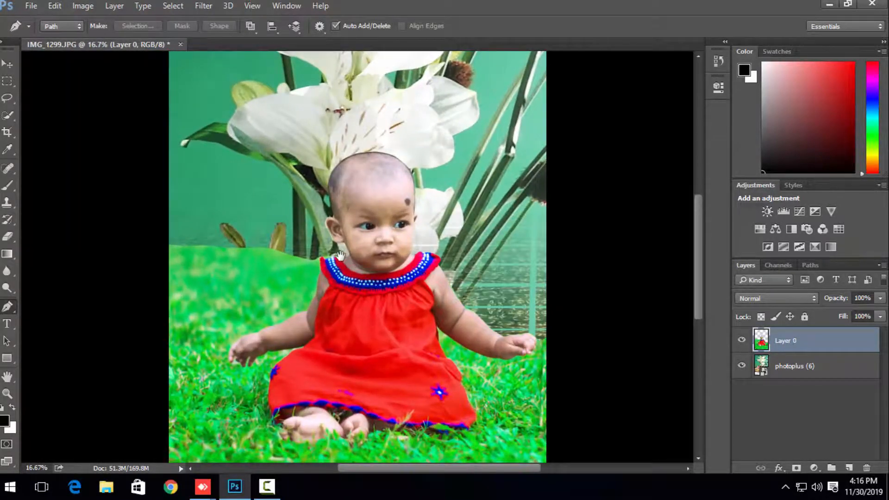
{"action": "left_click_drag", "start_coordinate": [340, 255], "coordinate": [554, 109]}
{"action": "key", "text": "ctrl+plus"}
{"action": "left_click_drag", "start_coordinate": [665, 89], "coordinate": [491, 224]}
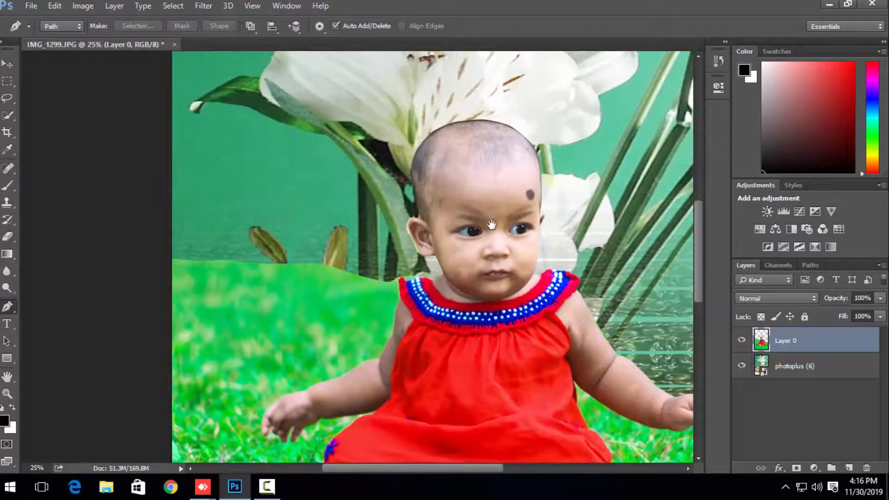
{"action": "left_click", "coordinate": [396, 281]}
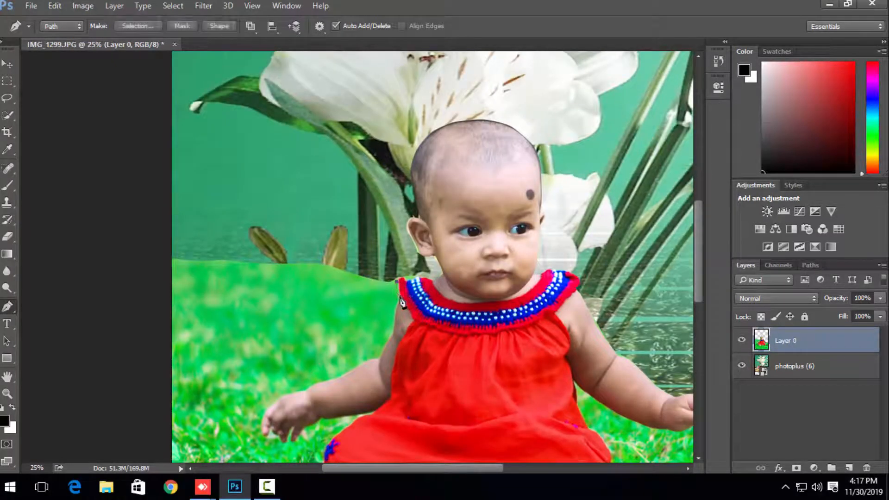
{"action": "left_click", "coordinate": [379, 359]}
{"action": "left_click_drag", "start_coordinate": [353, 358], "coordinate": [399, 322]}
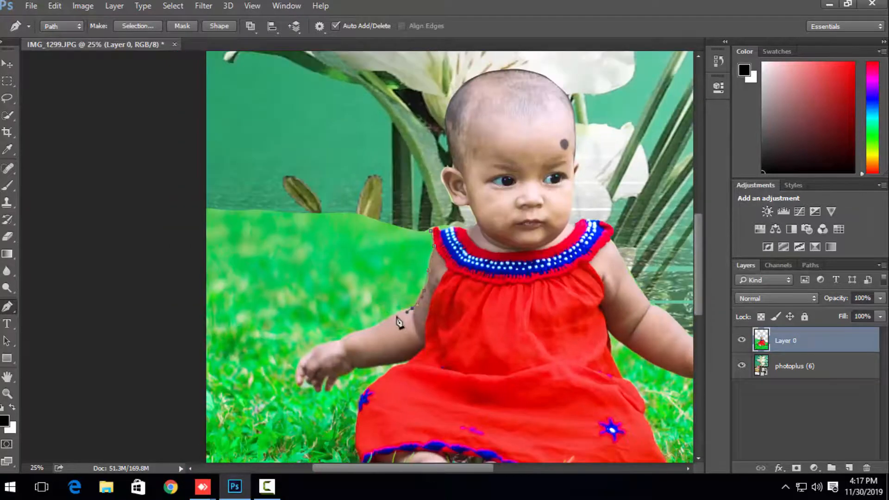
{"action": "left_click", "coordinate": [407, 308], "text": "alt"}
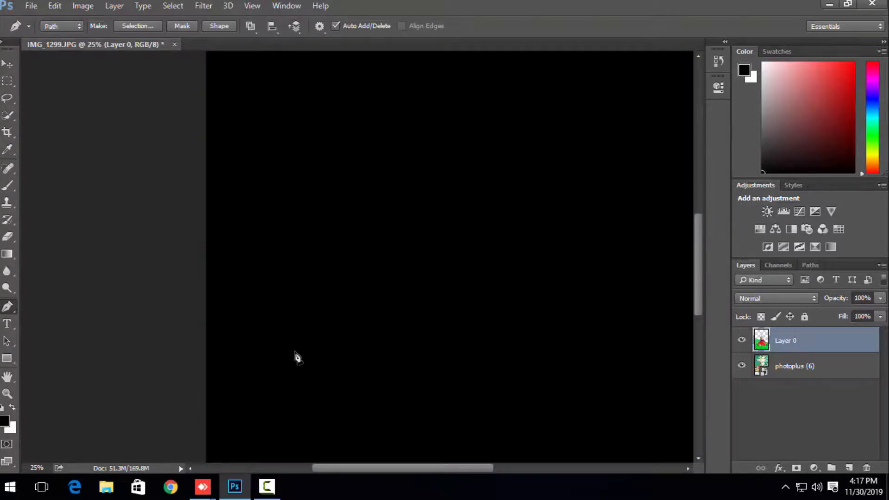
Step: Continue the path over the wrist and around the outer fingers, then into the grass beside the hand on the picture's left
{"action": "key", "text": "ctrl+minus"}
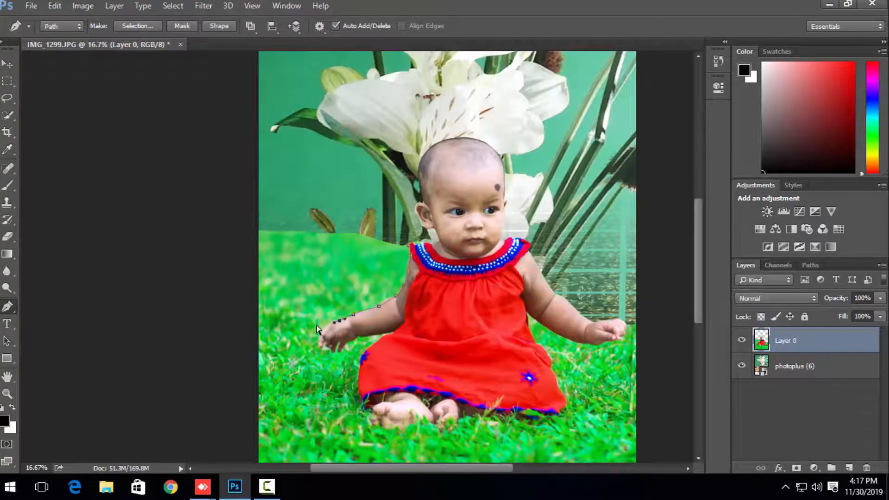
{"action": "key", "text": "ctrl+plus"}
{"action": "key", "text": "ctrl+plus"}
{"action": "left_click_drag", "start_coordinate": [318, 340], "coordinate": [407, 248]}
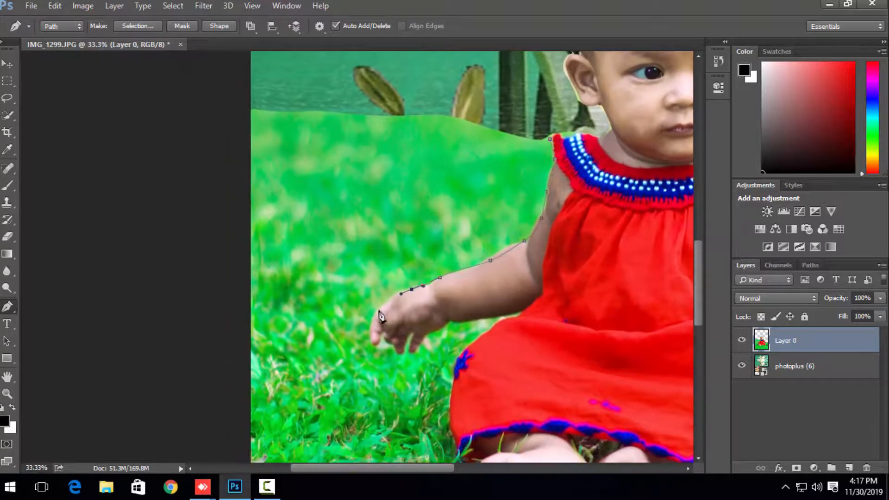
{"action": "left_click", "coordinate": [371, 323]}
{"action": "left_click", "coordinate": [363, 342]}
{"action": "left_click", "coordinate": [320, 343]}
Step: Close the path around the picture's left edge and back to the collar, delete the enclosed grass from Layer 0, and deselect
{"action": "left_click_drag", "start_coordinate": [254, 329], "coordinate": [214, 307]}
{"action": "left_click_drag", "start_coordinate": [200, 272], "coordinate": [200, 228]}
{"action": "left_click_drag", "start_coordinate": [226, 150], "coordinate": [255, 95]}
{"action": "left_click_drag", "start_coordinate": [283, 69], "coordinate": [324, 76]}
{"action": "left_click", "coordinate": [385, 83]}
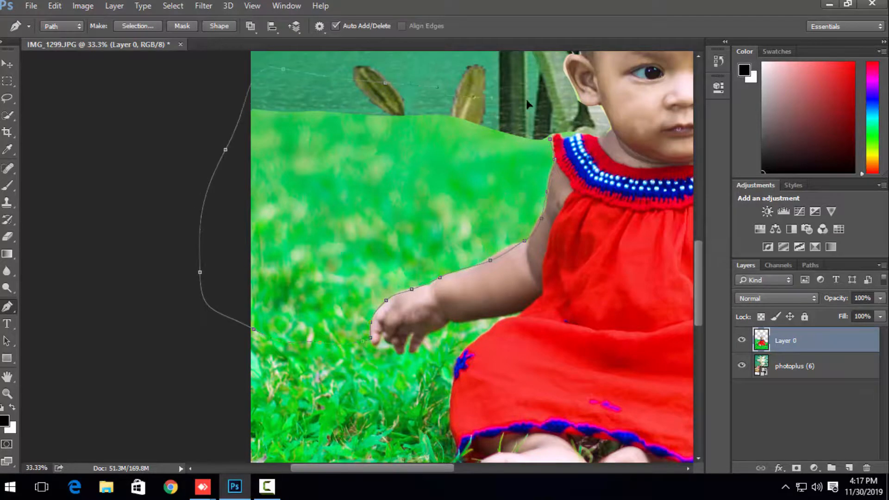
{"action": "left_click_drag", "start_coordinate": [528, 105], "coordinate": [564, 139]}
{"action": "key", "text": "ctrl+Return"}
{"action": "key", "text": "Delete"}
{"action": "key", "text": "ctrl+d"}
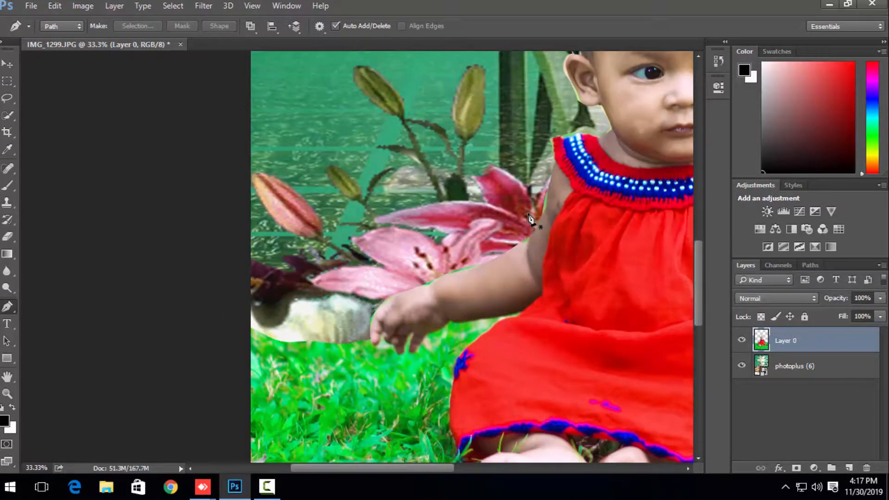
Step: Examine the baby's cutout against the floral backdrop at several zoom levels
{"action": "key", "text": "ctrl+minus"}
{"action": "key", "text": "ctrl+minus"}
{"action": "key", "text": "ctrl+minus"}
{"action": "key", "text": "ctrl+minus"}
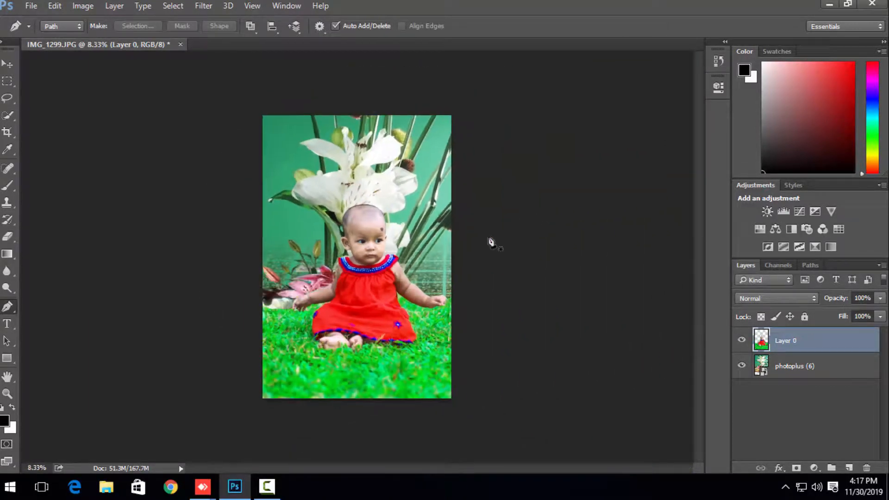
{"action": "key", "text": "ctrl+minus"}
{"action": "key", "text": "ctrl+minus"}
{"action": "key", "text": "ctrl+minus"}
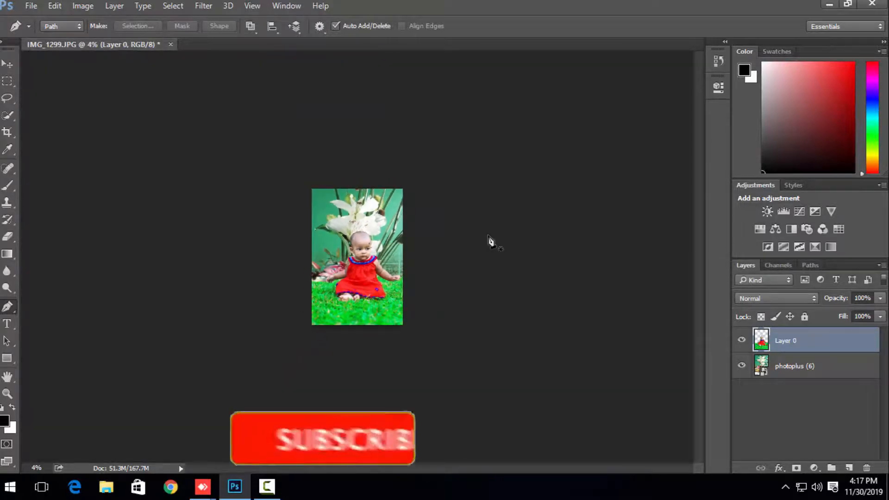
{"action": "key", "text": "ctrl+plus"}
{"action": "key", "text": "ctrl+plus"}
{"action": "key", "text": "ctrl+plus"}
{"action": "key", "text": "ctrl+plus"}
{"action": "key", "text": "ctrl+plus"}
{"action": "key", "text": "ctrl+plus"}
{"action": "key", "text": "ctrl+plus"}
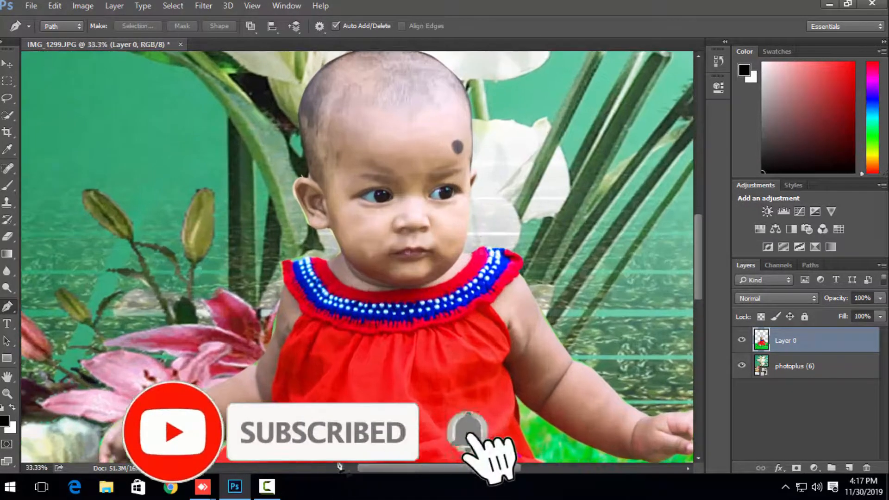
{"action": "left_click", "coordinate": [266, 493]}
{"action": "left_click", "coordinate": [266, 489]}
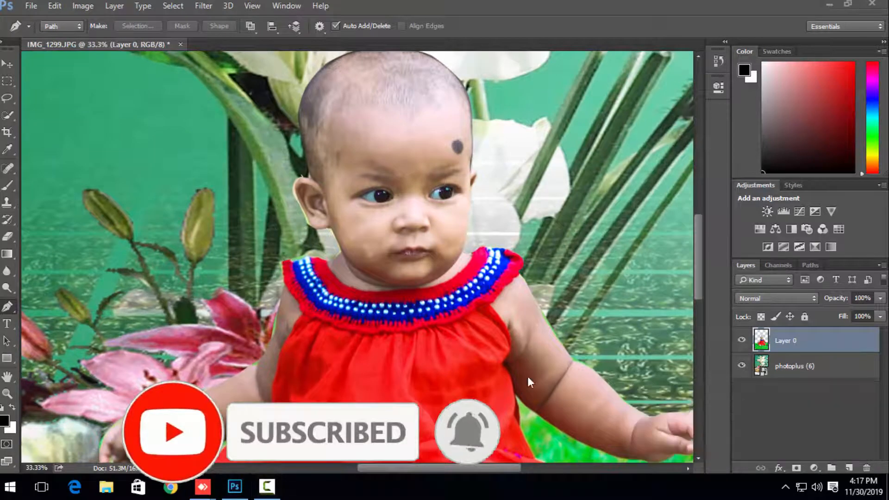
Step: Draw a Pen path down the dress's edge on the picture's right, across the grass below the arm, and around to the fingers
{"action": "left_click_drag", "start_coordinate": [429, 319], "coordinate": [465, 183]}
{"action": "left_click", "coordinate": [432, 116]}
{"action": "left_click_drag", "start_coordinate": [475, 194], "coordinate": [477, 205]}
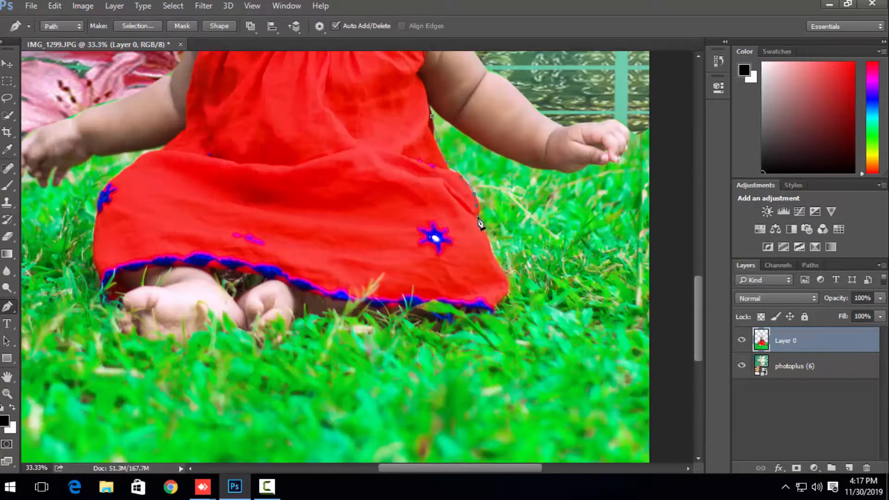
{"action": "left_click_drag", "start_coordinate": [544, 212], "coordinate": [606, 200]}
{"action": "left_click_drag", "start_coordinate": [650, 182], "coordinate": [650, 140]}
{"action": "key", "text": "ctrl+plus"}
{"action": "left_click_drag", "start_coordinate": [573, 136], "coordinate": [412, 295]}
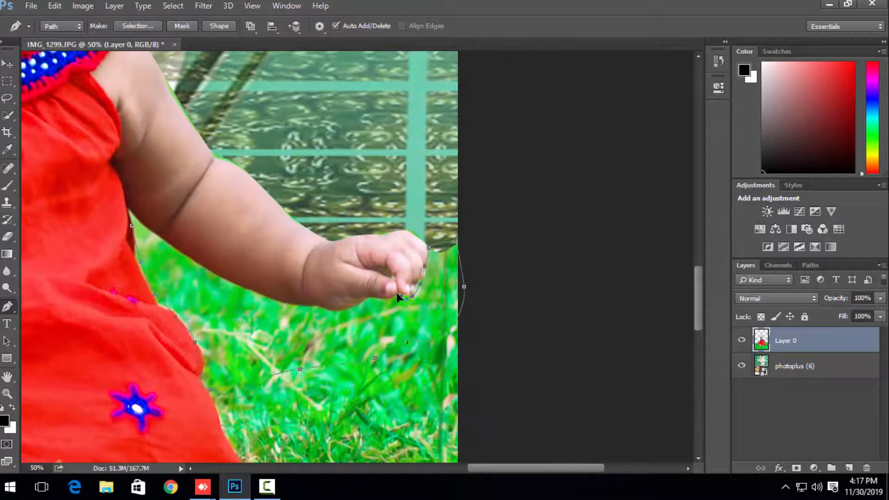
Step: Close the path along the underside of the arm to the dress, delete the enclosed grass from Layer 0, and deselect
{"action": "left_click", "coordinate": [400, 296]}
{"action": "left_click_drag", "start_coordinate": [261, 297], "coordinate": [245, 293]}
{"action": "left_click_drag", "start_coordinate": [205, 261], "coordinate": [235, 276]}
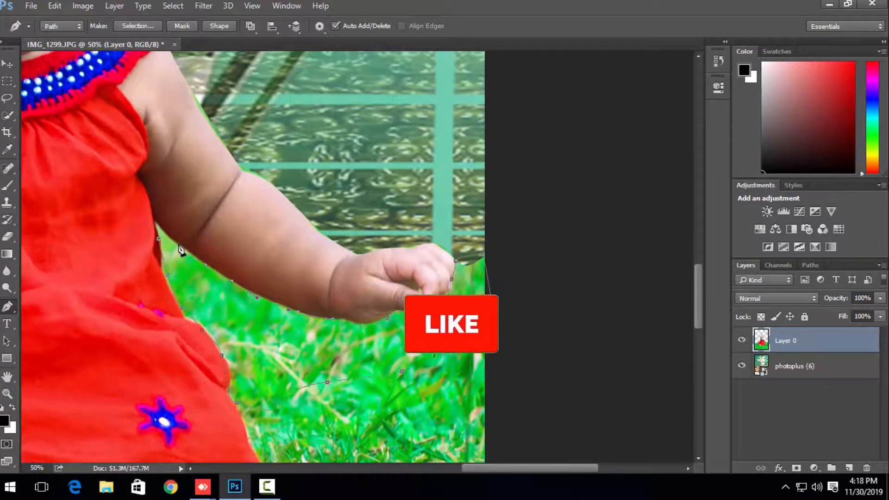
{"action": "left_click_drag", "start_coordinate": [177, 242], "coordinate": [165, 233]}
{"action": "left_click", "coordinate": [157, 223]}
{"action": "key", "text": "ctrl+Return"}
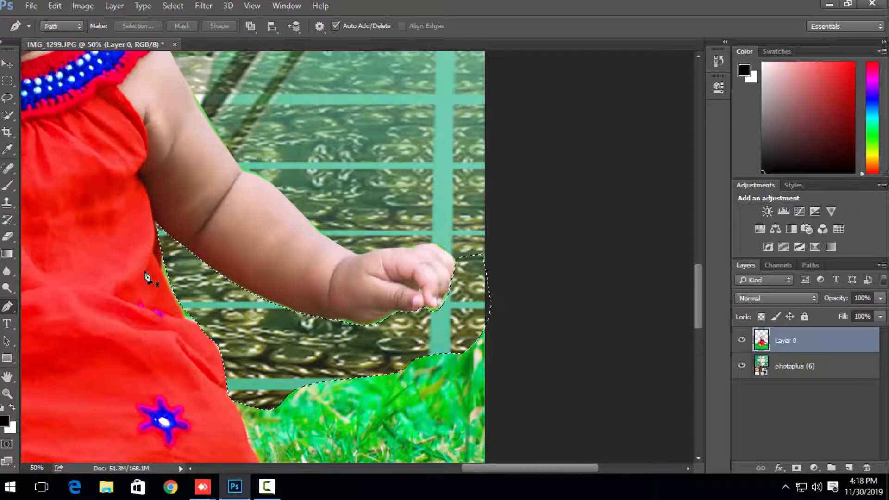
{"action": "scroll", "coordinate": [145, 276], "scroll_direction": "down", "scroll_amount": 5}
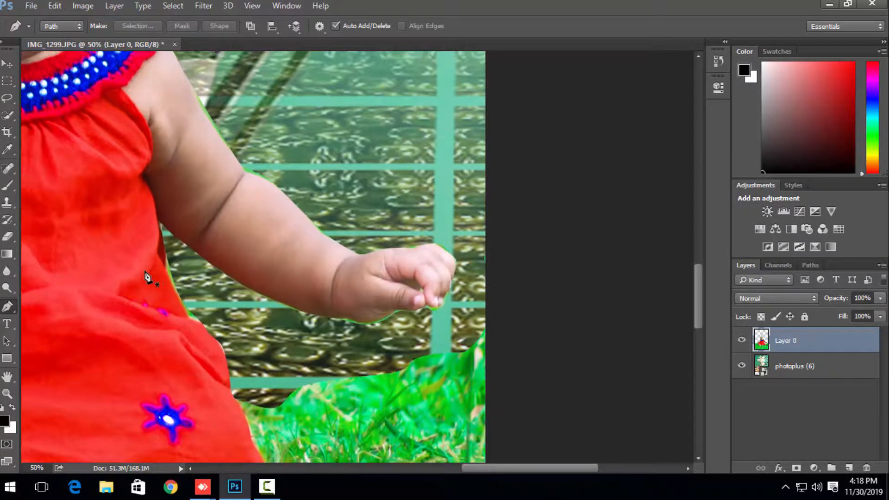
Step: Start a Pen path along the dress's edge on the picture's left and carry it across the grass beyond the image border
{"action": "scroll", "coordinate": [146, 276], "scroll_direction": "up", "scroll_amount": 3}
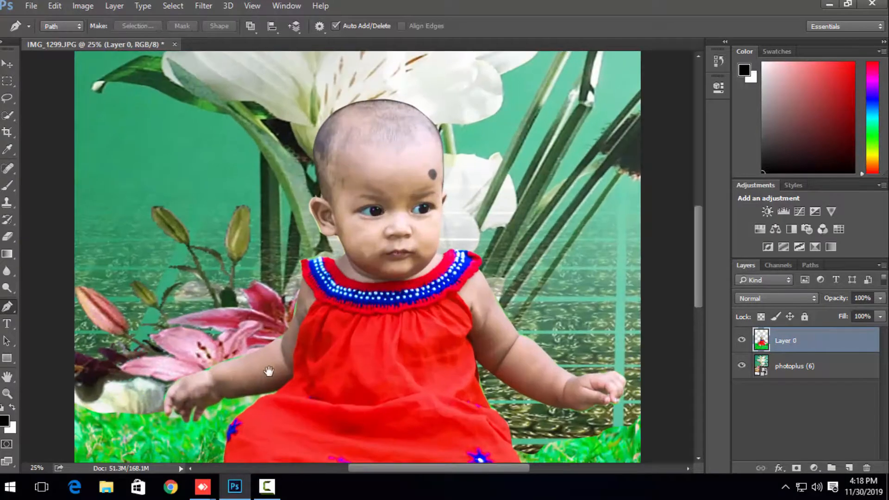
{"action": "left_click_drag", "start_coordinate": [298, 398], "coordinate": [439, 242]}
{"action": "key", "text": "ctrl+plus"}
{"action": "left_click", "coordinate": [445, 267]}
{"action": "left_click", "coordinate": [427, 273]}
{"action": "left_click", "coordinate": [409, 287]}
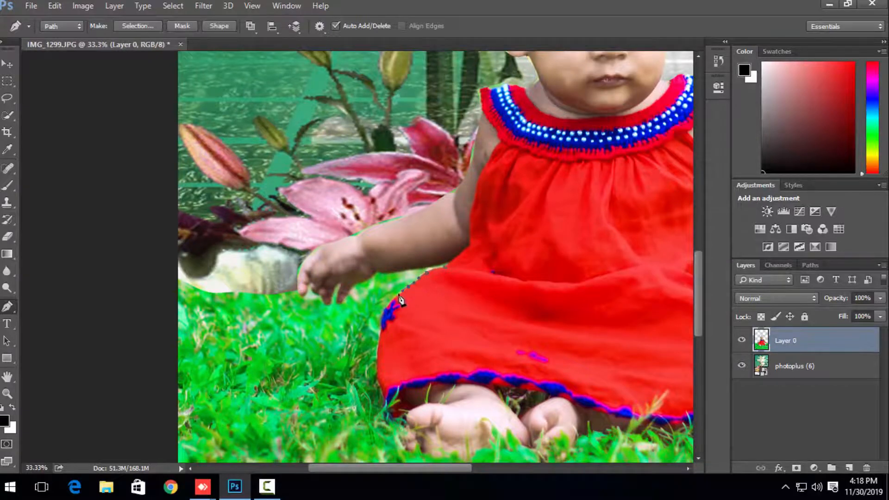
{"action": "left_click_drag", "start_coordinate": [393, 300], "coordinate": [386, 307]}
{"action": "left_click_drag", "start_coordinate": [171, 351], "coordinate": [172, 293]}
Step: Continue the path along the cut grass edge below the white petal up to the fingers of the hand
{"action": "left_click", "coordinate": [172, 267]}
{"action": "left_click", "coordinate": [201, 285]}
{"action": "left_click", "coordinate": [230, 289]}
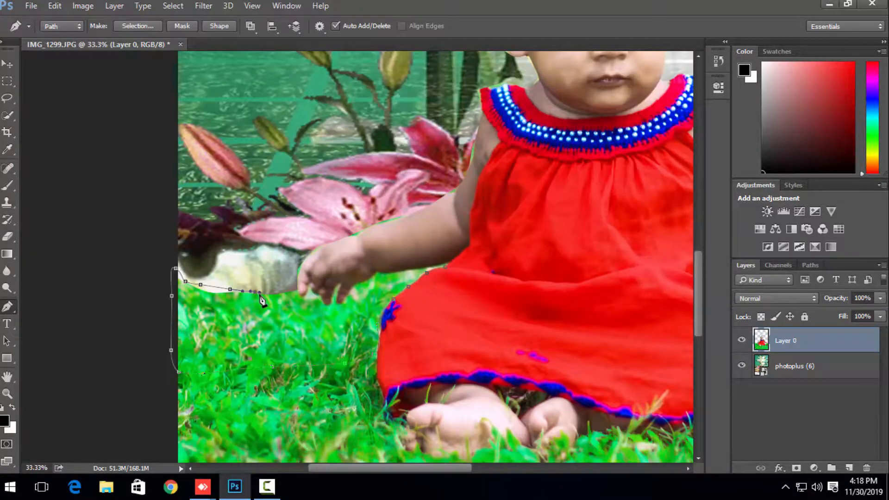
{"action": "key", "text": "ctrl+plus"}
{"action": "left_click_drag", "start_coordinate": [236, 293], "coordinate": [242, 344]}
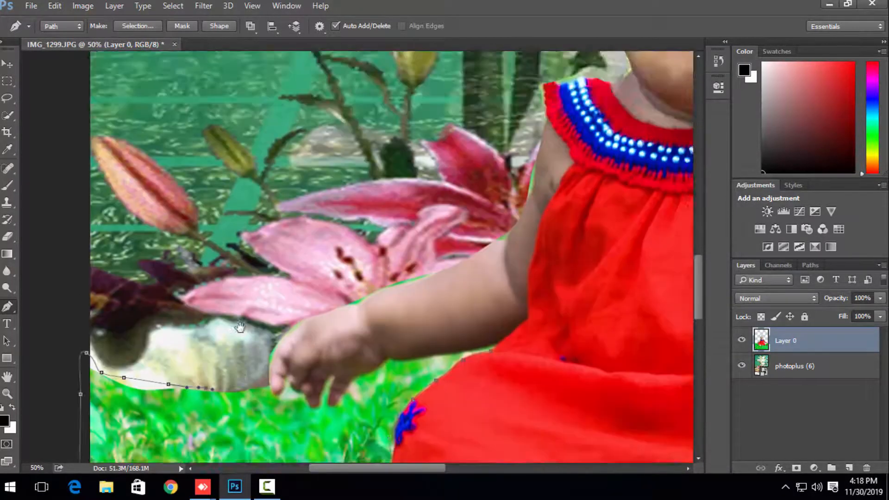
{"action": "left_click_drag", "start_coordinate": [229, 389], "coordinate": [245, 314]}
{"action": "key", "text": "ctrl+plus"}
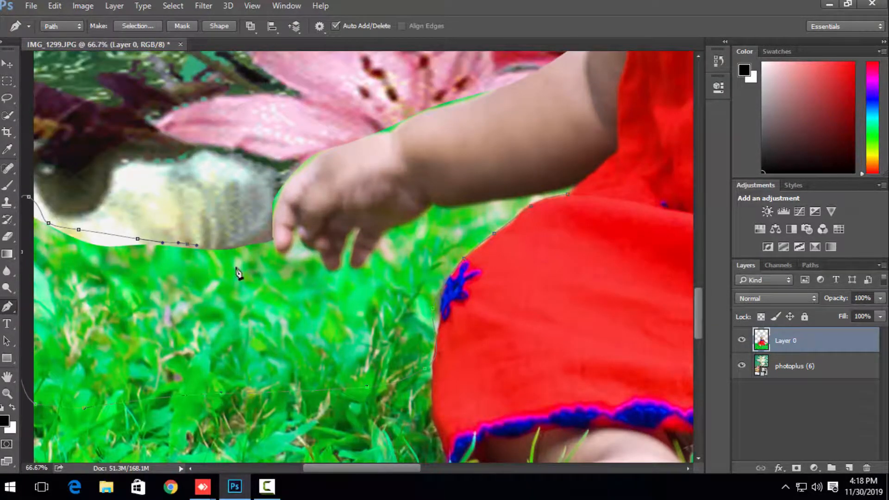
{"action": "left_click_drag", "start_coordinate": [252, 239], "coordinate": [266, 241]}
Step: Trace the path around each fingertip and the gaps between the fingers of the hand on the picture's left
{"action": "left_click_drag", "start_coordinate": [305, 244], "coordinate": [356, 233]}
{"action": "left_click", "coordinate": [318, 250]}
{"action": "left_click", "coordinate": [322, 261]}
{"action": "left_click", "coordinate": [330, 271]}
{"action": "left_click", "coordinate": [343, 267]}
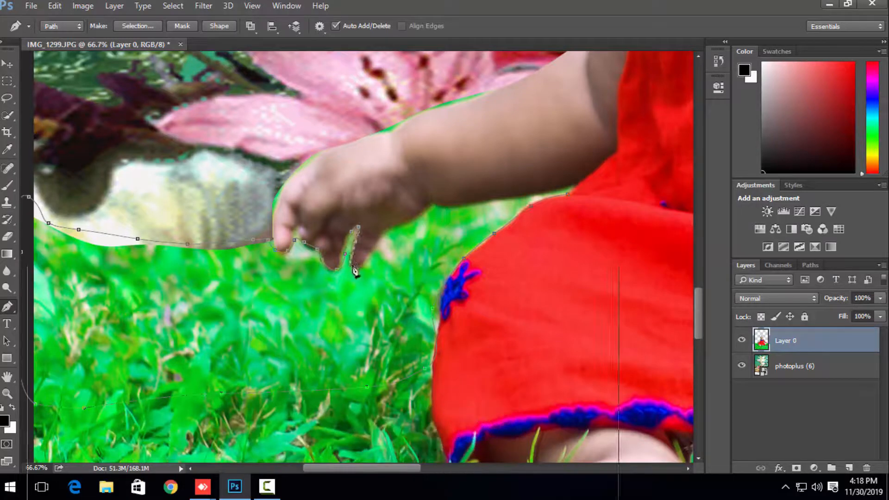
{"action": "left_click_drag", "start_coordinate": [353, 268], "coordinate": [388, 230]}
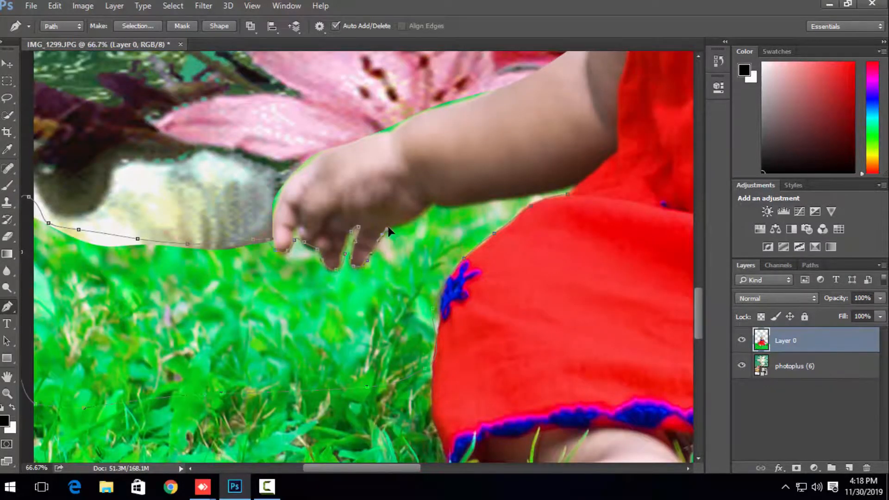
Step: Close the path along the forearm's underside to the dress, delete the enclosed grass from Layer 0, and deselect
{"action": "left_click", "coordinate": [430, 206]}
{"action": "left_click_drag", "start_coordinate": [459, 205], "coordinate": [571, 188]}
{"action": "key", "text": "Delete"}
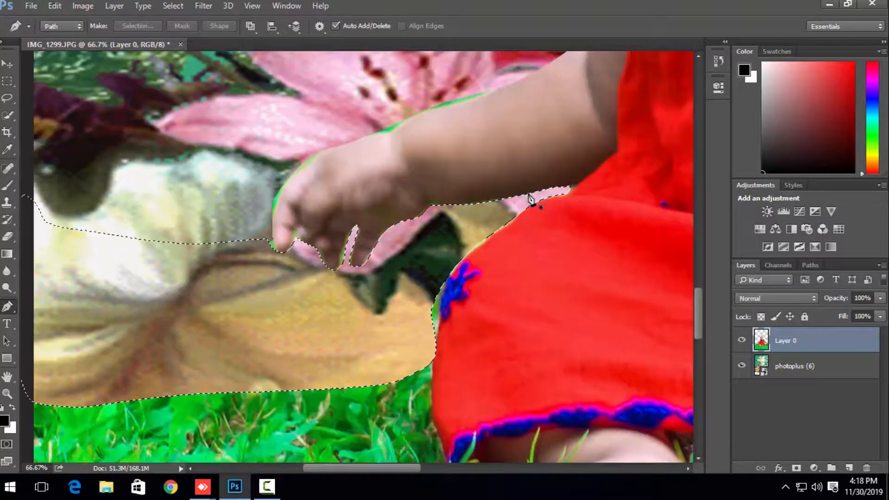
{"action": "key", "text": "ctrl+d"}
Step: Examine the composite and the remaining grass edge on both sides of the baby at several zoom levels
{"action": "key", "text": "ctrl+minus"}
{"action": "key", "text": "ctrl+minus"}
{"action": "key", "text": "ctrl+minus"}
{"action": "key", "text": "ctrl+minus"}
{"action": "key", "text": "ctrl+minus"}
{"action": "key", "text": "ctrl+minus"}
{"action": "key", "text": "ctrl+minus"}
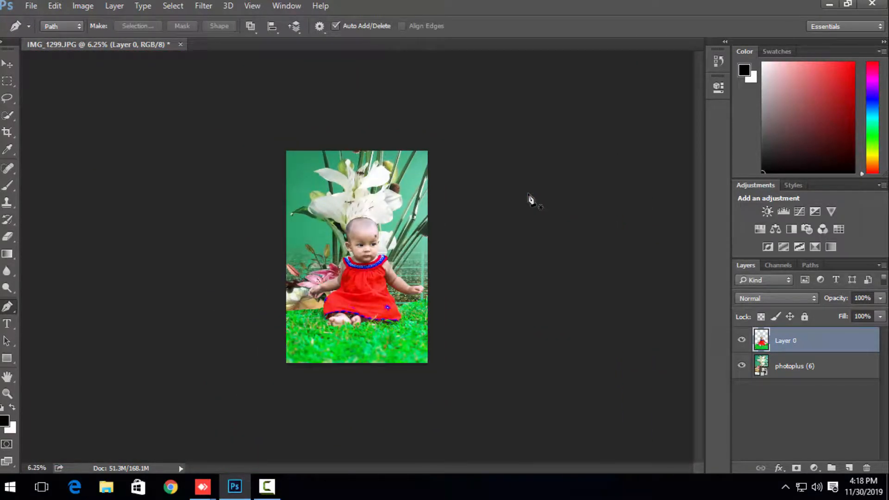
{"action": "key", "text": "ctrl+plus"}
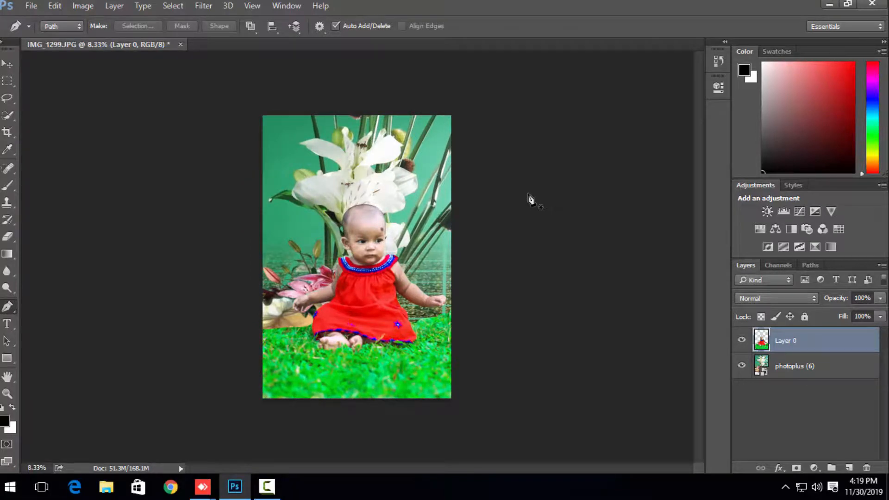
{"action": "key", "text": "ctrl+plus"}
{"action": "key", "text": "ctrl+plus"}
{"action": "key", "text": "ctrl+plus"}
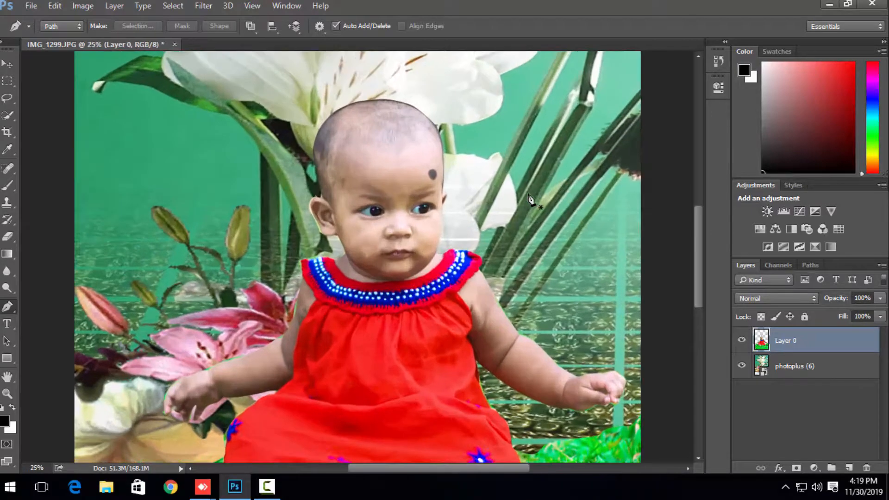
{"action": "left_click_drag", "start_coordinate": [511, 213], "coordinate": [560, 226]}
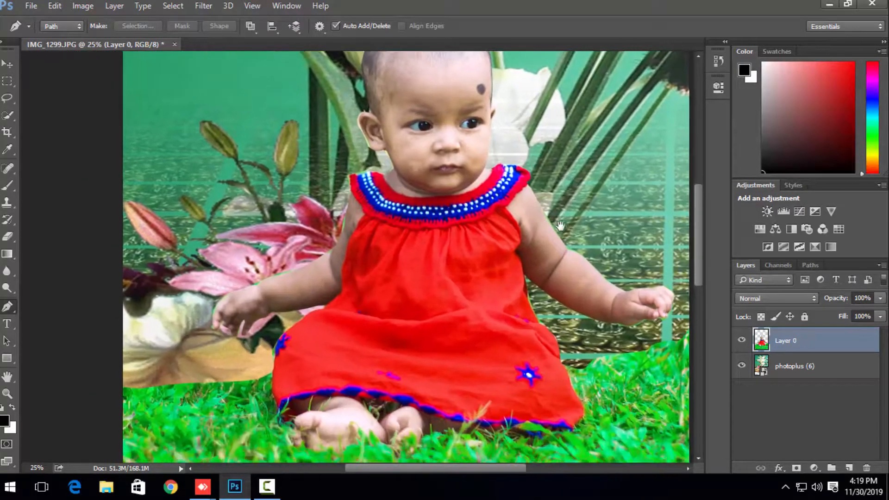
Step: Inspect the baby's cut-out edges against the floral backdrop, from the full picture down to the dress and arms
{"action": "key", "text": "ctrl+minus"}
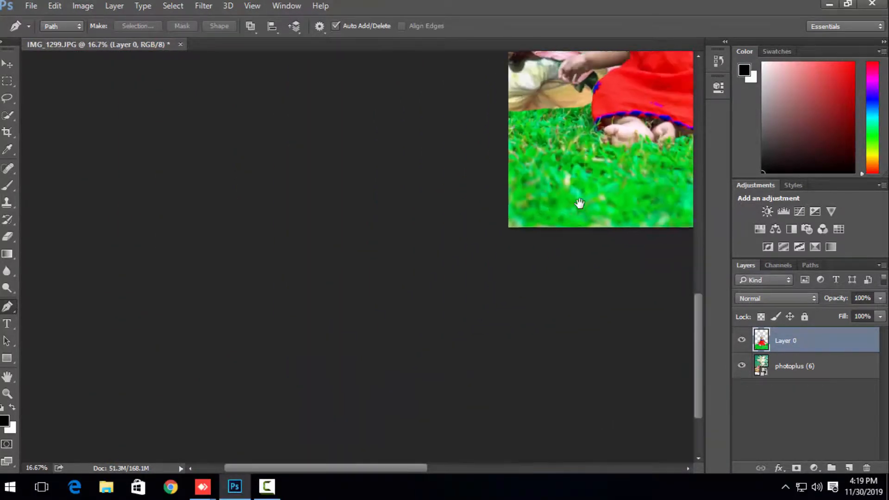
{"action": "key", "text": "ctrl+minus"}
{"action": "key", "text": "ctrl+minus"}
{"action": "key", "text": "ctrl+minus"}
{"action": "key", "text": "ctrl+plus"}
{"action": "key", "text": "ctrl+plus"}
{"action": "key", "text": "ctrl+plus"}
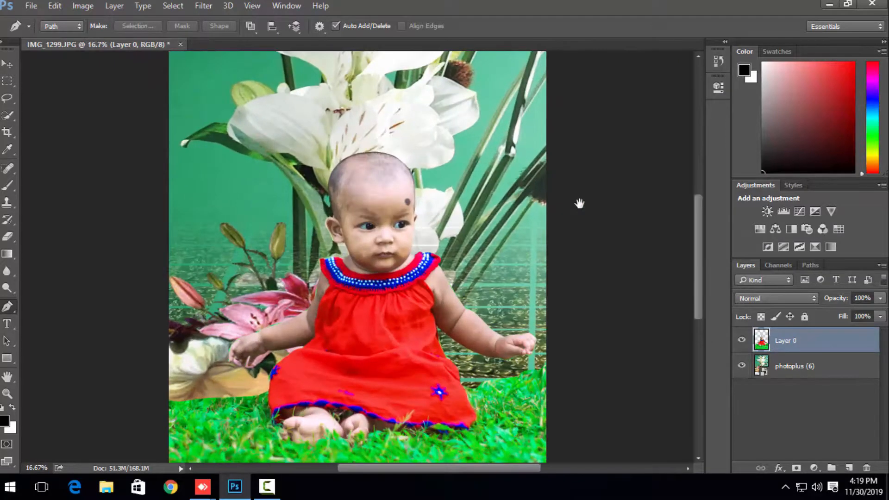
{"action": "key", "text": "ctrl+plus"}
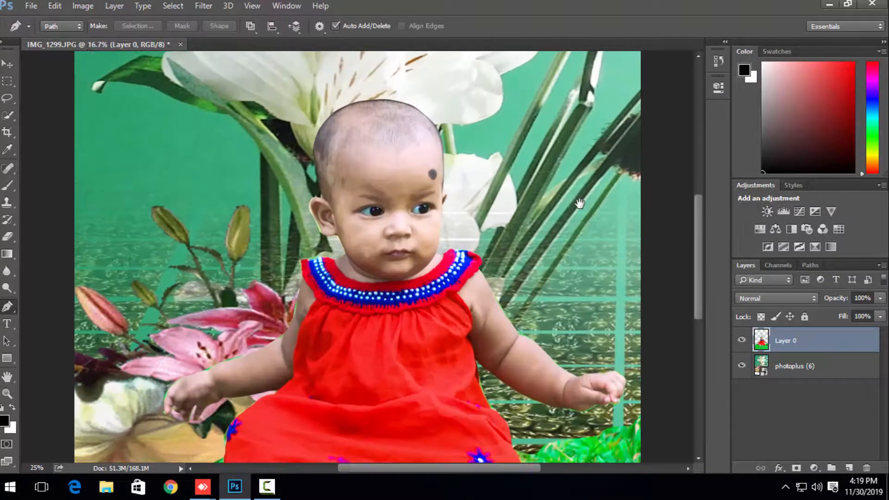
{"action": "left_click_drag", "start_coordinate": [538, 239], "coordinate": [548, 213]}
{"action": "key", "text": "ctrl+plus"}
{"action": "key", "text": "ctrl+plus"}
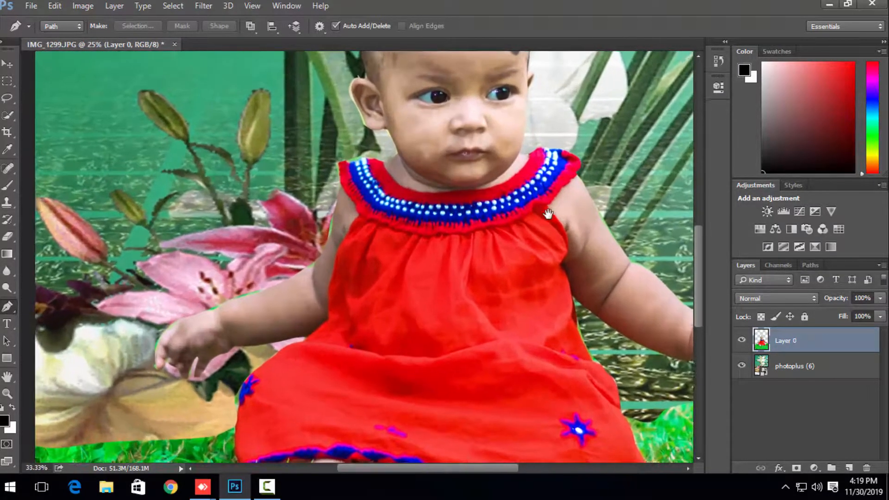
{"action": "left_click_drag", "start_coordinate": [592, 302], "coordinate": [496, 307]}
Step: Outline the leftover green sliver beside the upper arm on the picture's left with the Pen tool, delete it from Layer 0, and deselect
{"action": "key", "text": "ctrl+plus"}
{"action": "key", "text": "ctrl+plus"}
{"action": "scroll", "coordinate": [491, 305], "scroll_direction": "left", "scroll_amount": 6}
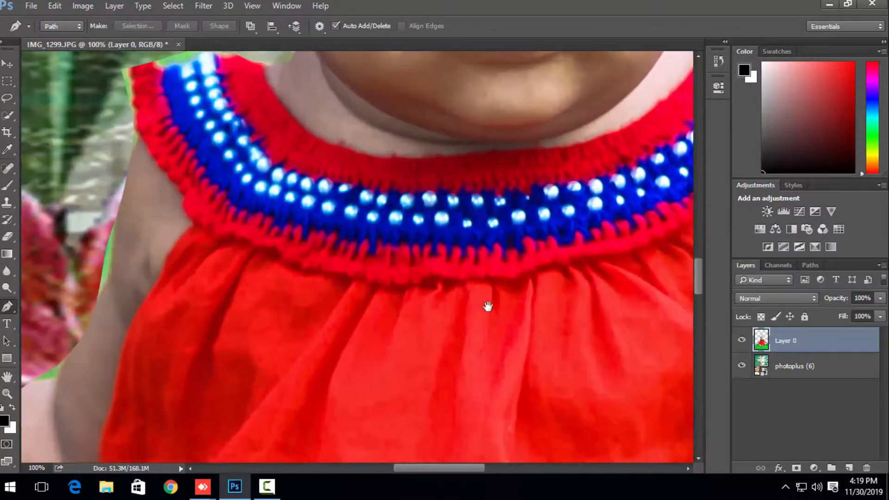
{"action": "key", "text": "s"}
{"action": "key", "text": "p"}
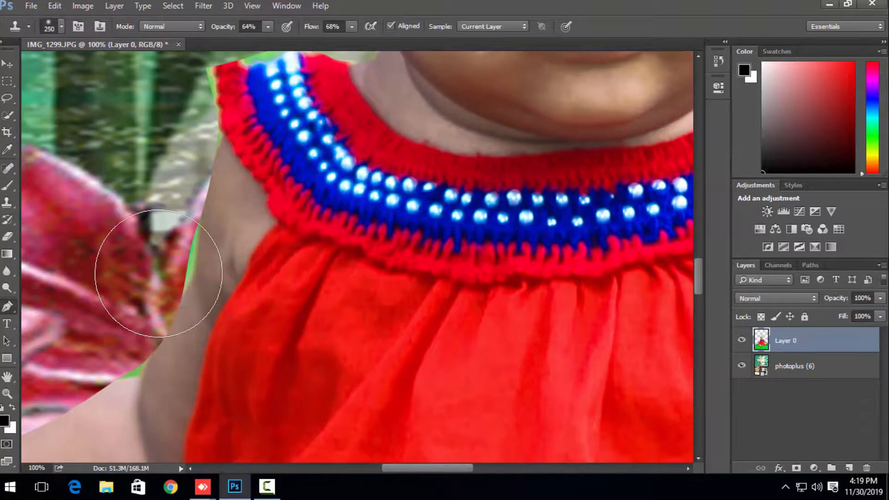
{"action": "left_click", "coordinate": [200, 225]}
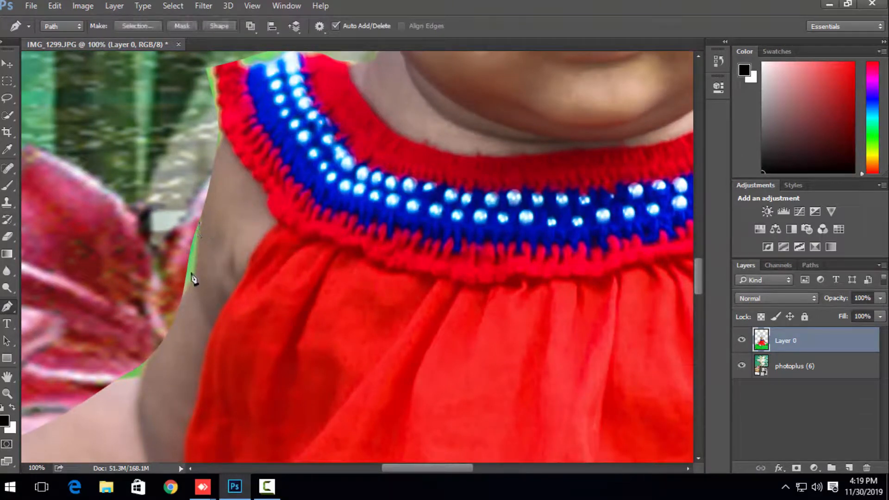
{"action": "left_click", "coordinate": [182, 301]}
{"action": "left_click_drag", "start_coordinate": [188, 288], "coordinate": [186, 208]}
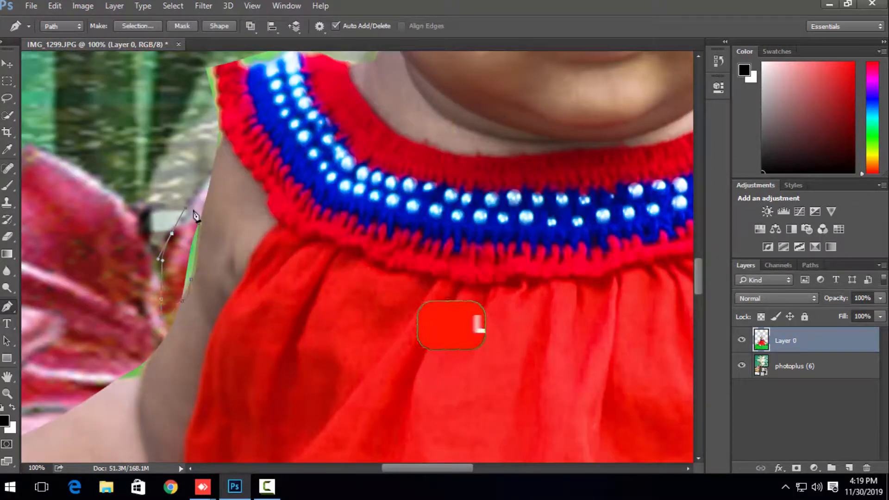
{"action": "left_click", "coordinate": [200, 226]}
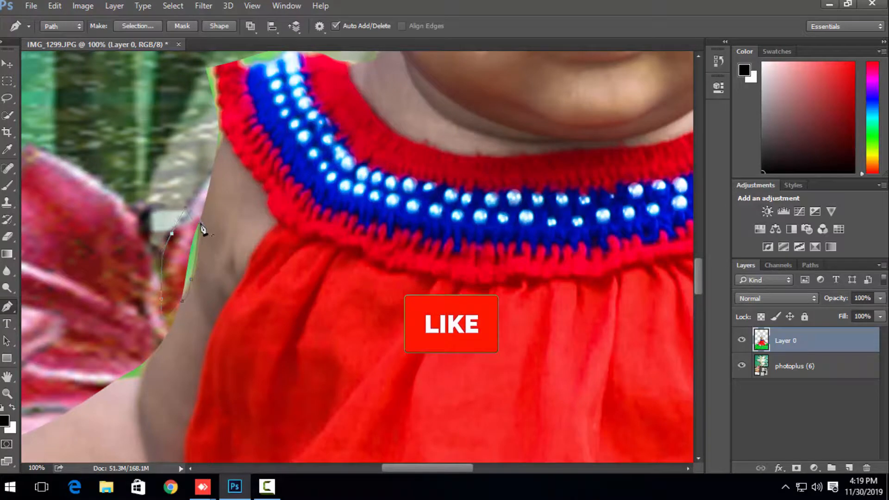
{"action": "key", "text": "ctrl+Return"}
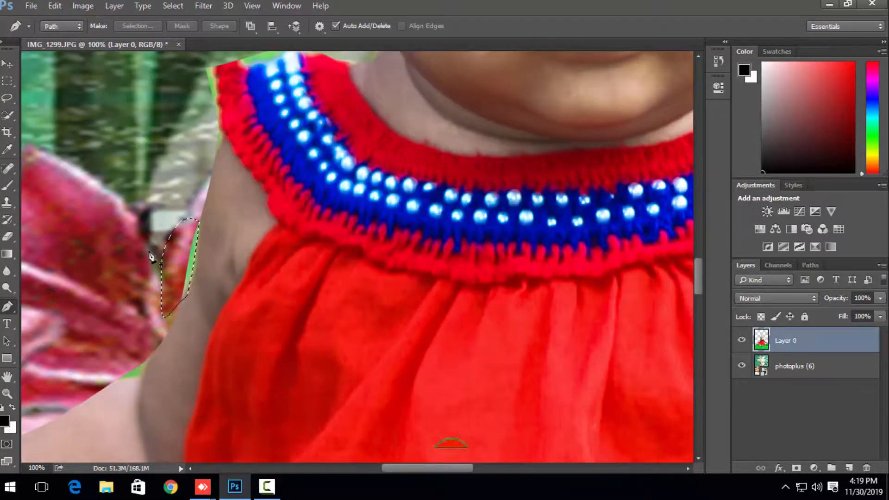
{"action": "key", "text": "ctrl+d"}
Step: Flatten the baby cut-out and the floral backdrop into a single background layer
{"action": "key", "text": "ctrl+minus"}
{"action": "key", "text": "ctrl+minus"}
{"action": "key", "text": "ctrl+minus"}
{"action": "key", "text": "ctrl+minus"}
{"action": "key", "text": "ctrl+minus"}
{"action": "key", "text": "ctrl+minus"}
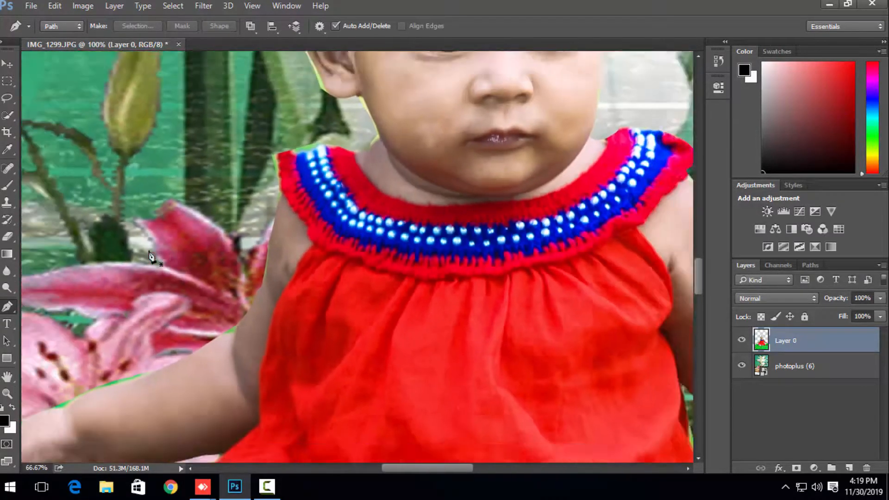
{"action": "key", "text": "ctrl+minus"}
{"action": "key", "text": "ctrl+minus"}
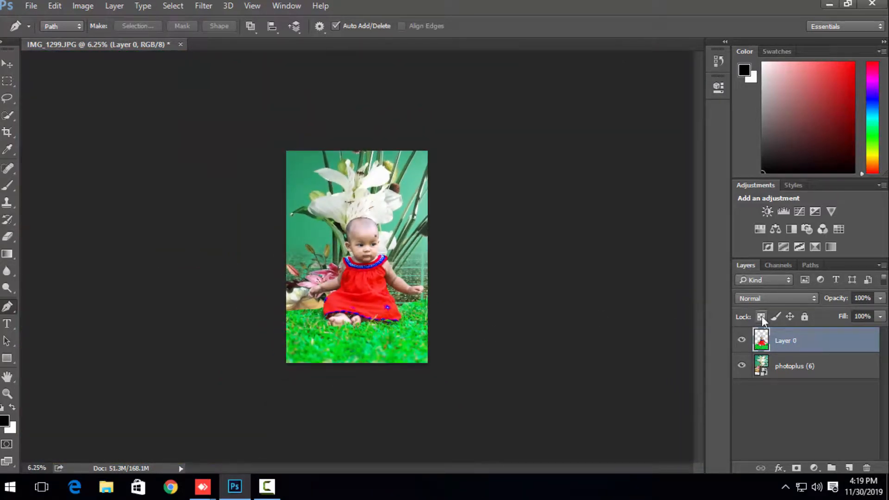
{"action": "left_click", "coordinate": [882, 266]}
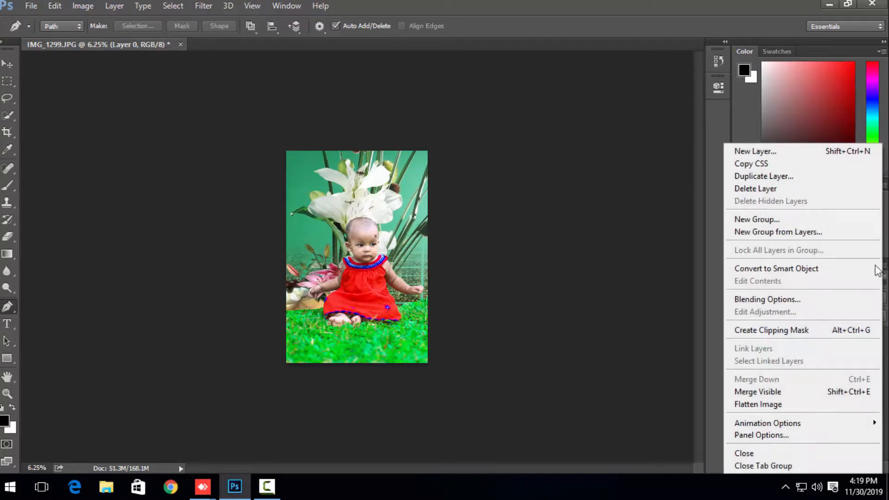
{"action": "left_click", "coordinate": [758, 404]}
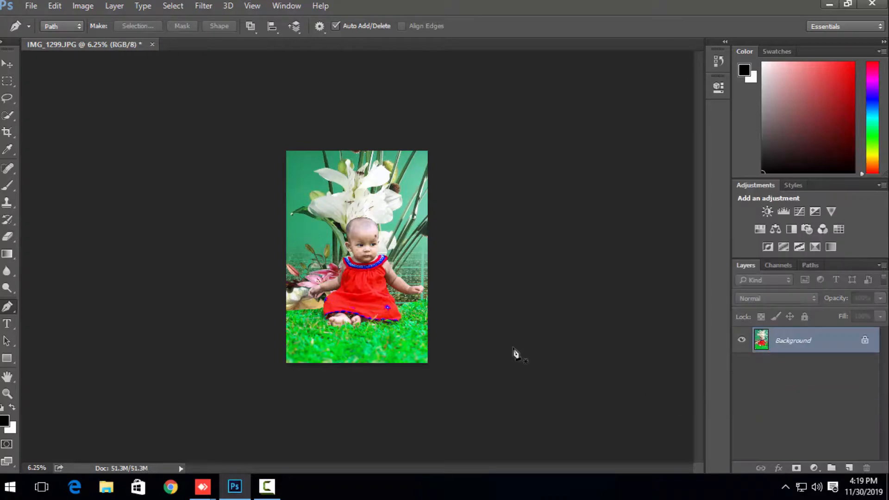
Step: Review the flattened portrait up close and as a whole
{"action": "key", "text": "ctrl+plus"}
{"action": "key", "text": "ctrl+plus"}
{"action": "key", "text": "ctrl+plus"}
{"action": "key", "text": "ctrl+plus"}
{"action": "key", "text": "ctrl+minus"}
{"action": "key", "text": "ctrl+minus"}
{"action": "key", "text": "ctrl+minus"}
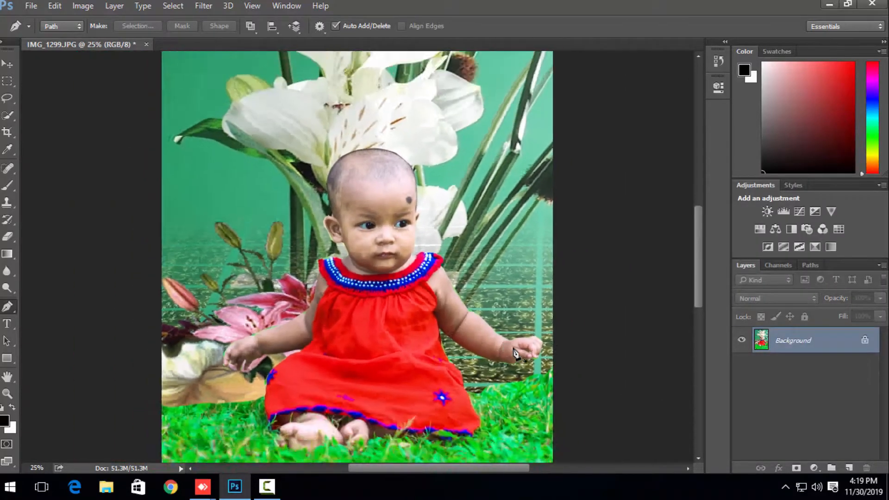
{"action": "key", "text": "ctrl+minus"}
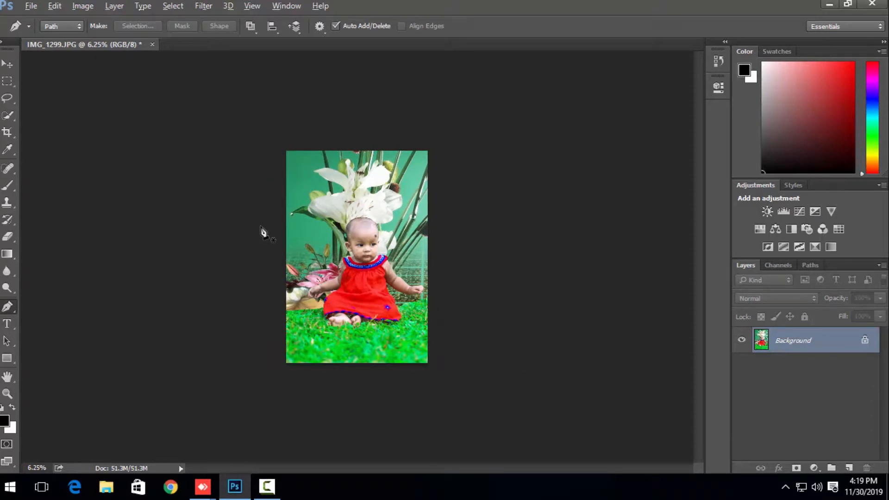
Step: Save a JPEG copy named IMG_1299 copy copy to the Desktop at High quality, Baseline ("Standard"), and minimize the window
{"action": "key", "text": "ctrl+shift+s"}
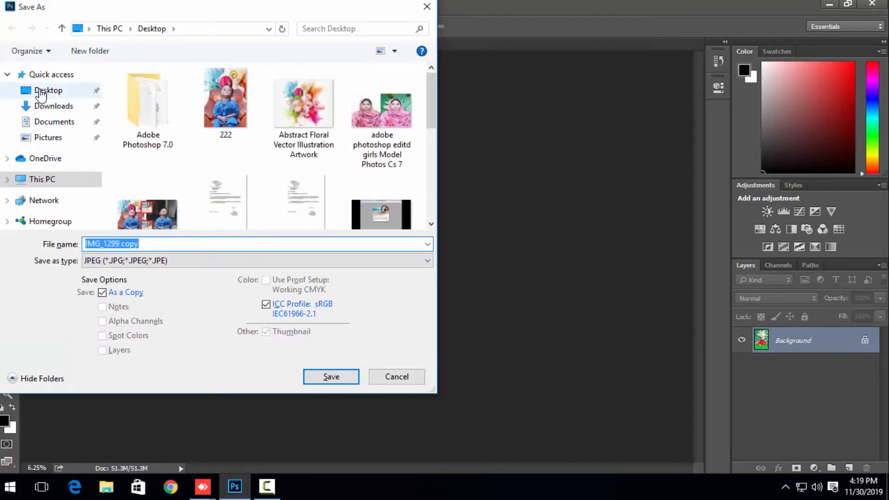
{"action": "left_click", "coordinate": [41, 93]}
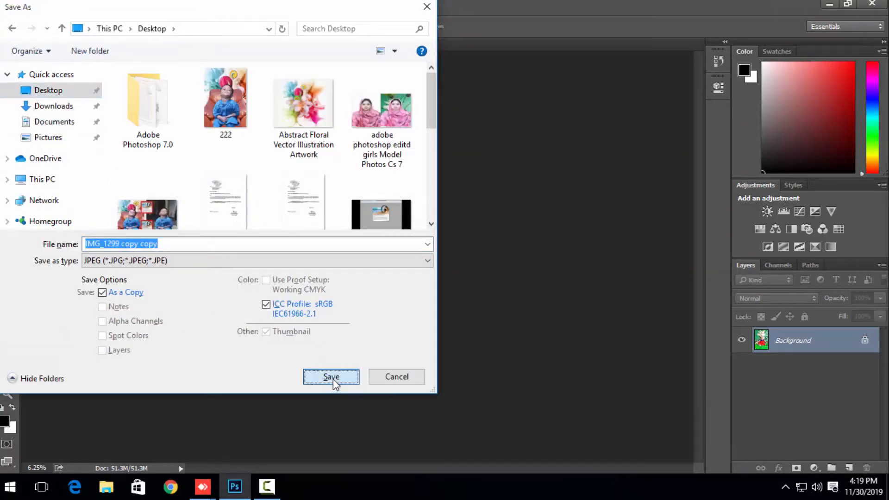
{"action": "left_click", "coordinate": [333, 379]}
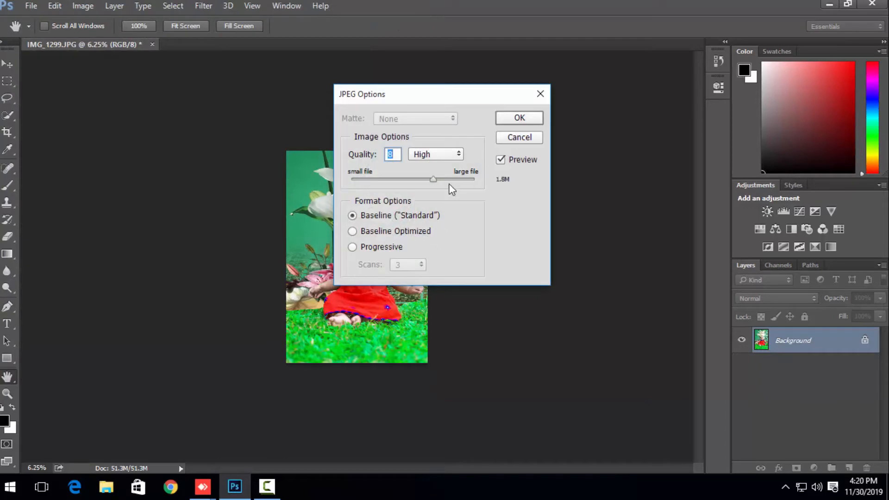
{"action": "left_click", "coordinate": [532, 118]}
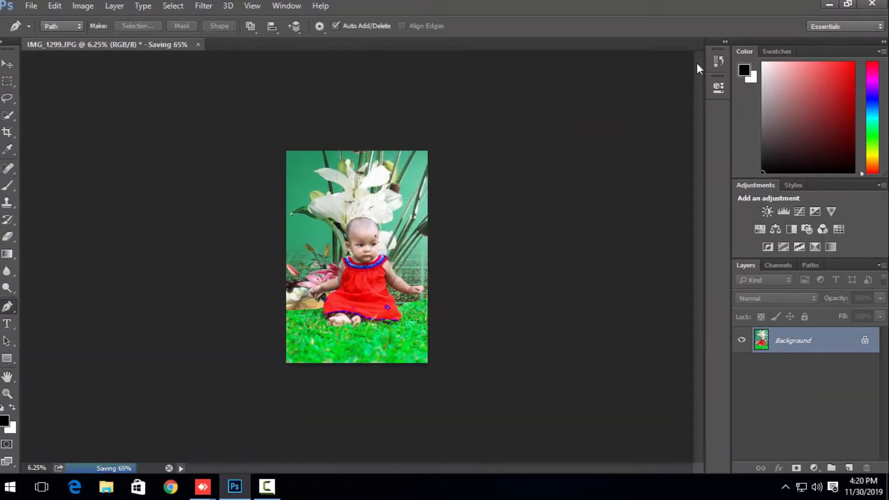
{"action": "left_click", "coordinate": [829, 5]}
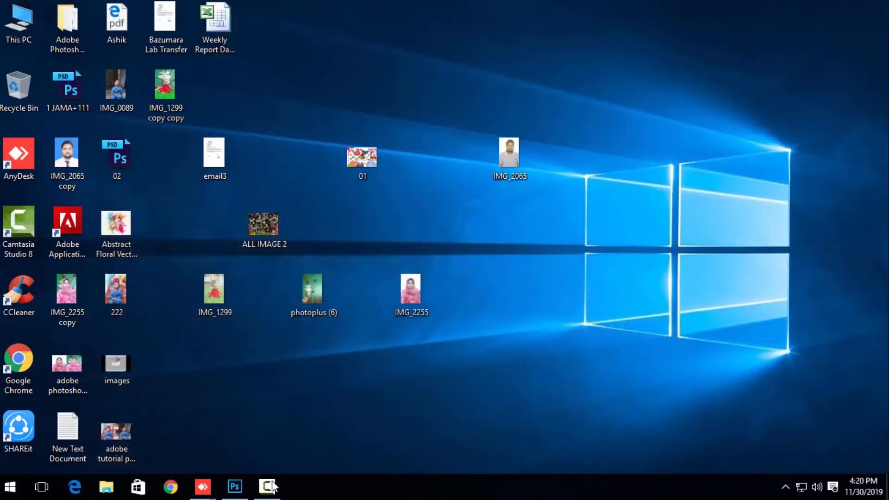